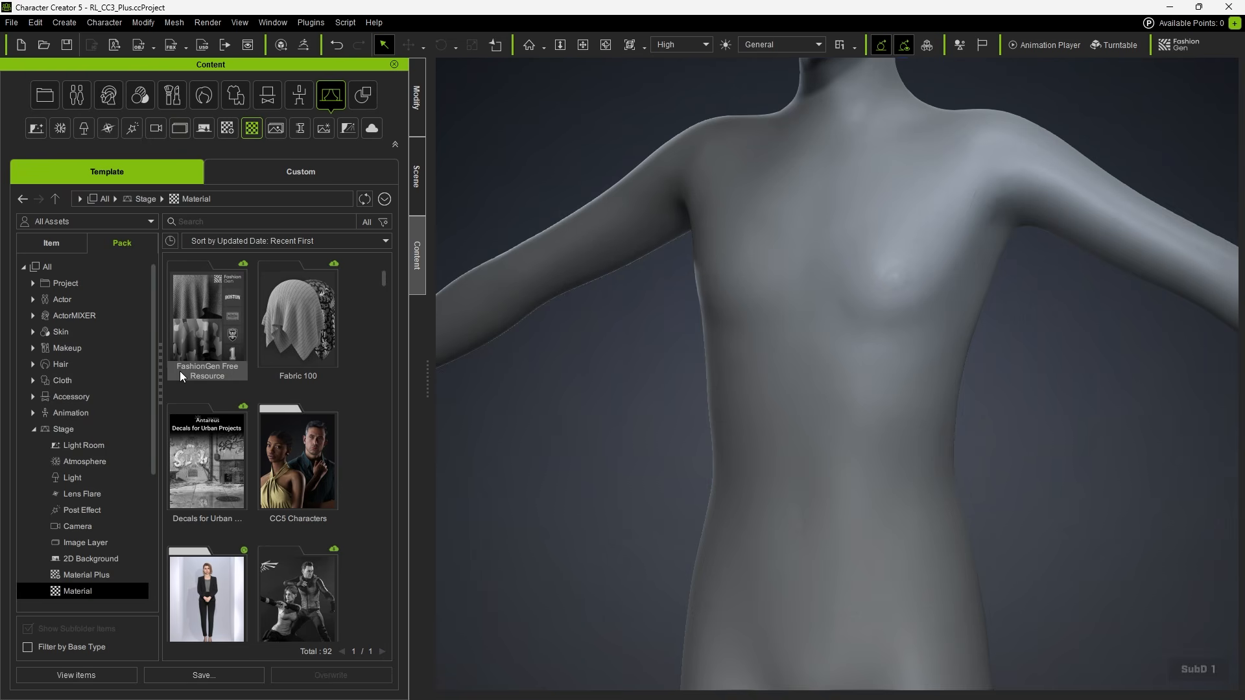
# Look through the fabric, pattern and decal materials in the FashionGen Free Resource pack.
pyautogui.doubleClick(213, 332)
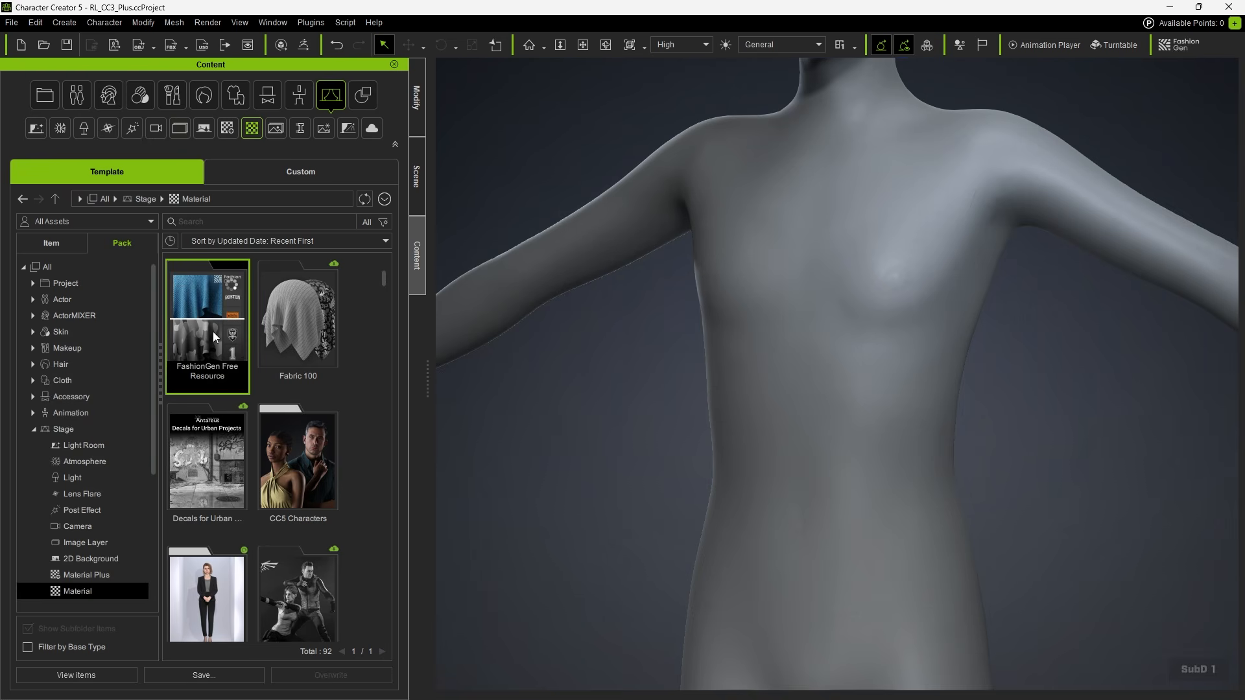
pyautogui.doubleClick(235, 345)
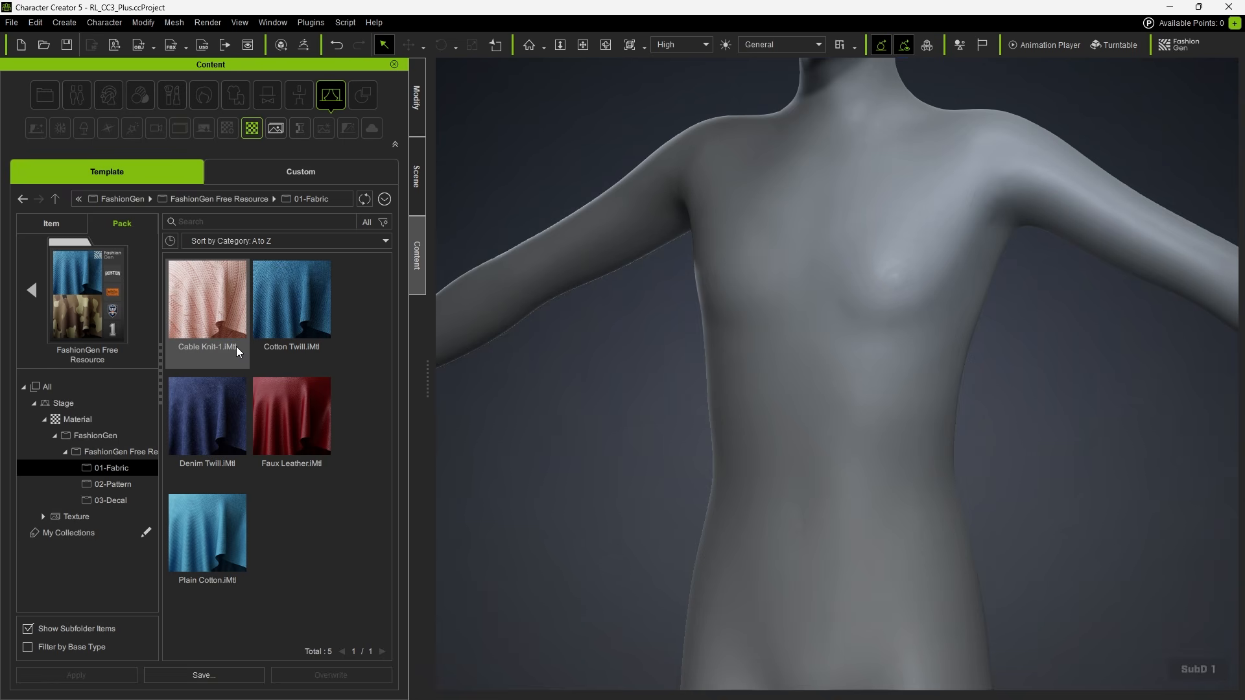
pyautogui.click(119, 483)
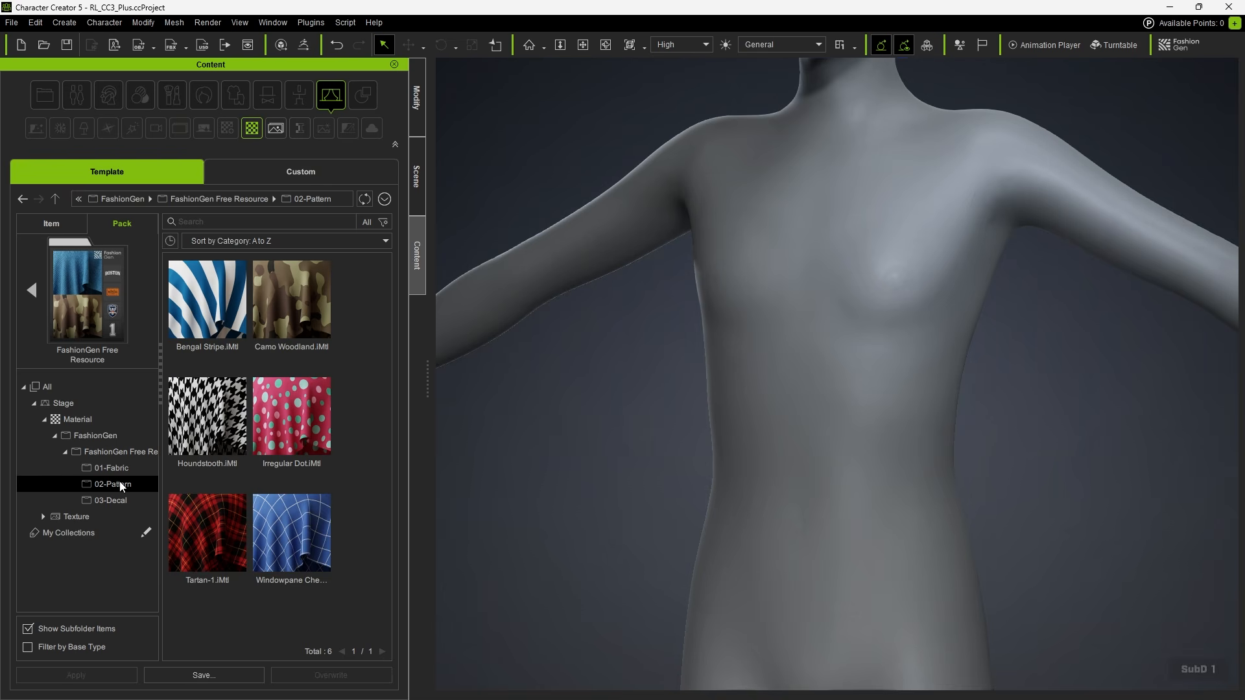
pyautogui.click(119, 499)
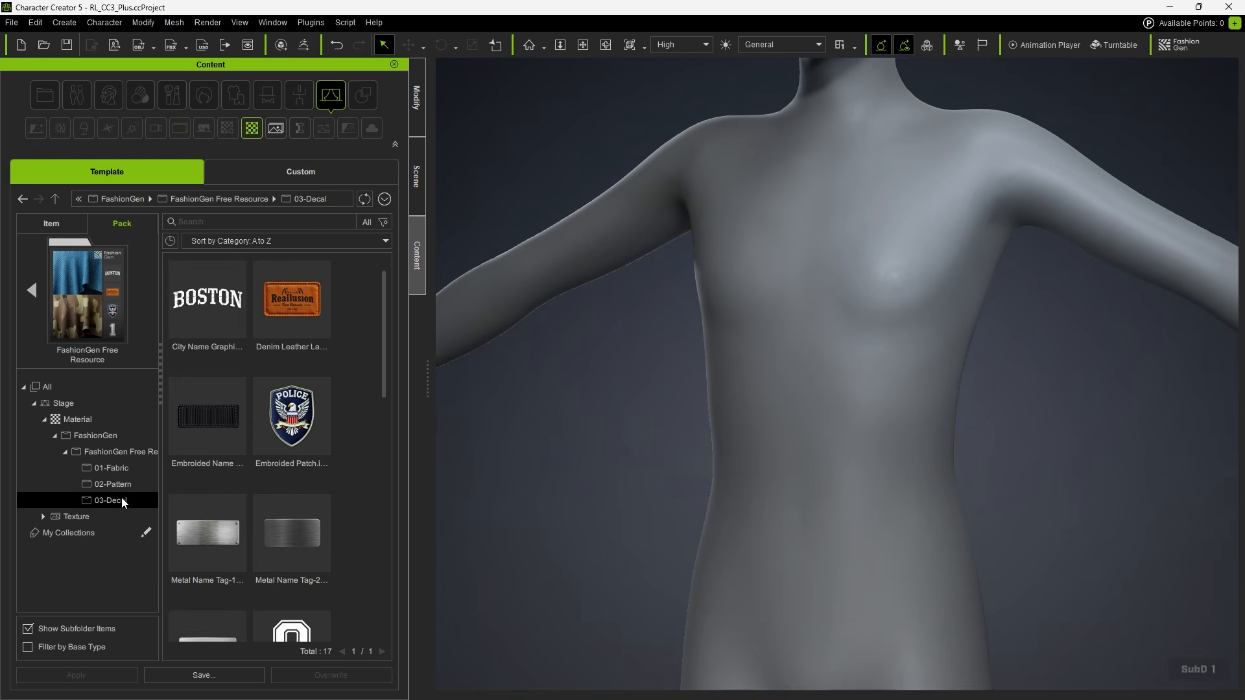
pyautogui.click(44, 310)
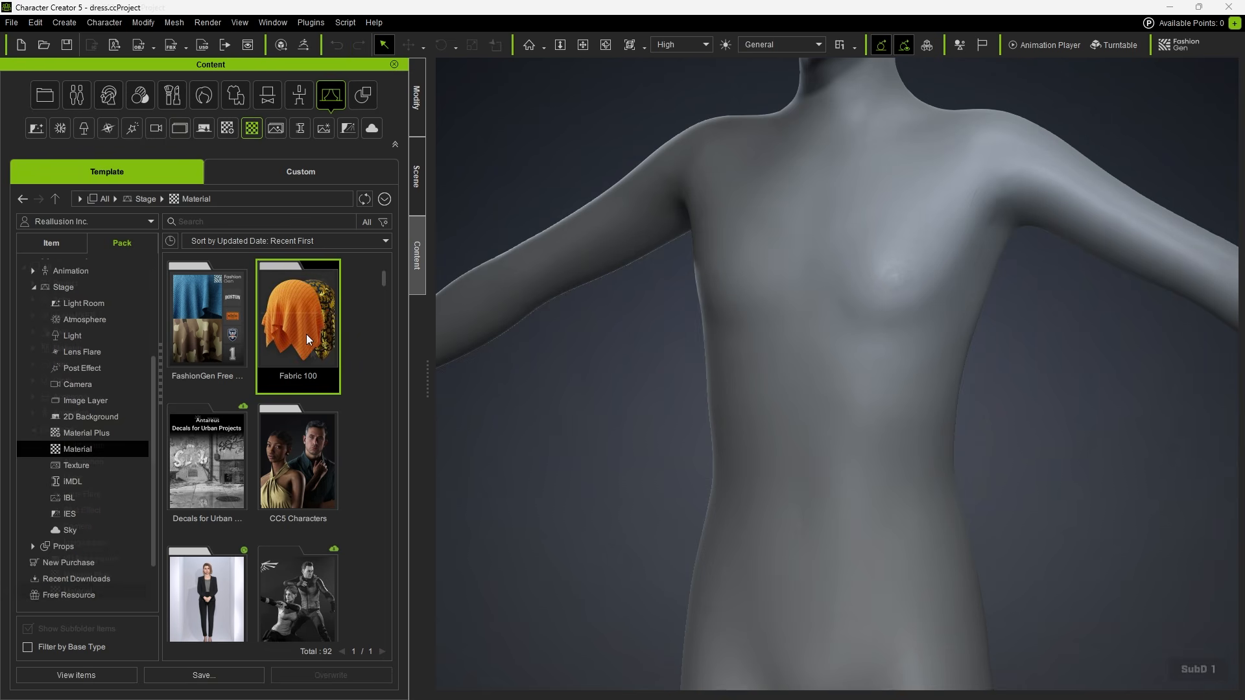
# Browse the 01-Fabric and 02-Pattern materials in the Fabric 100 pack, then return to the pack list.
pyautogui.doubleClick(306, 333)
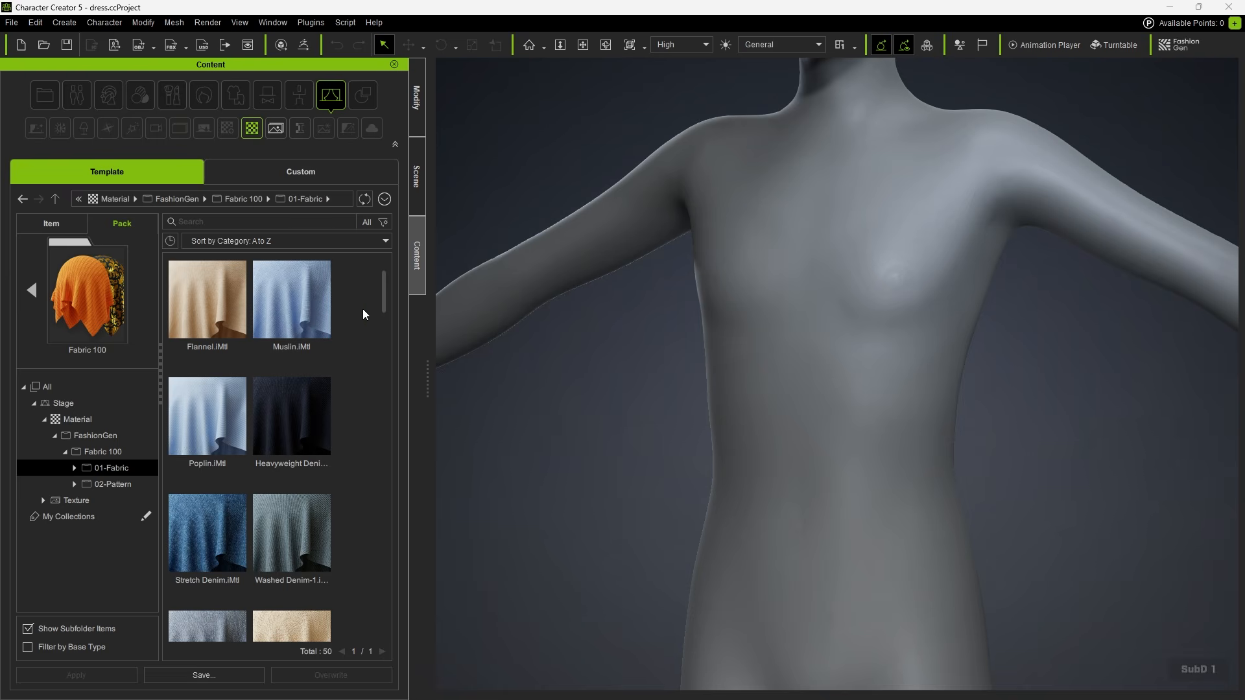
pyautogui.moveTo(384, 301); pyautogui.dragTo(384, 353)
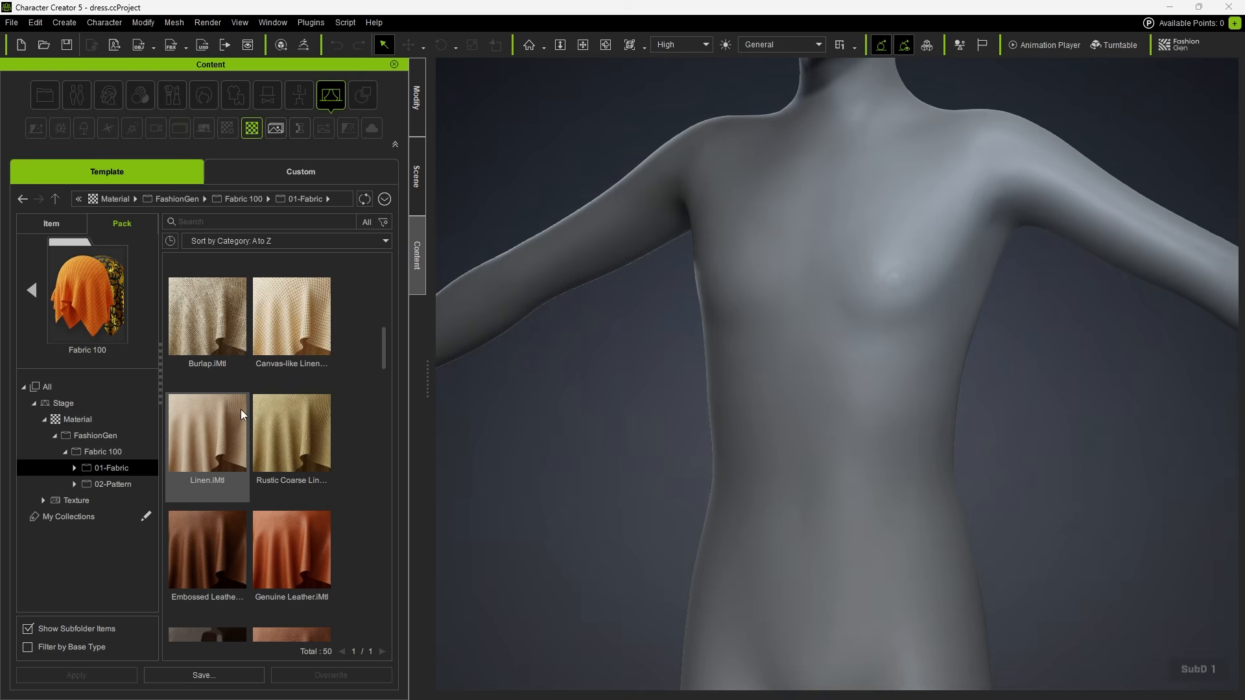
pyautogui.click(110, 485)
pyautogui.moveTo(384, 285); pyautogui.dragTo(378, 376)
pyautogui.click(30, 297)
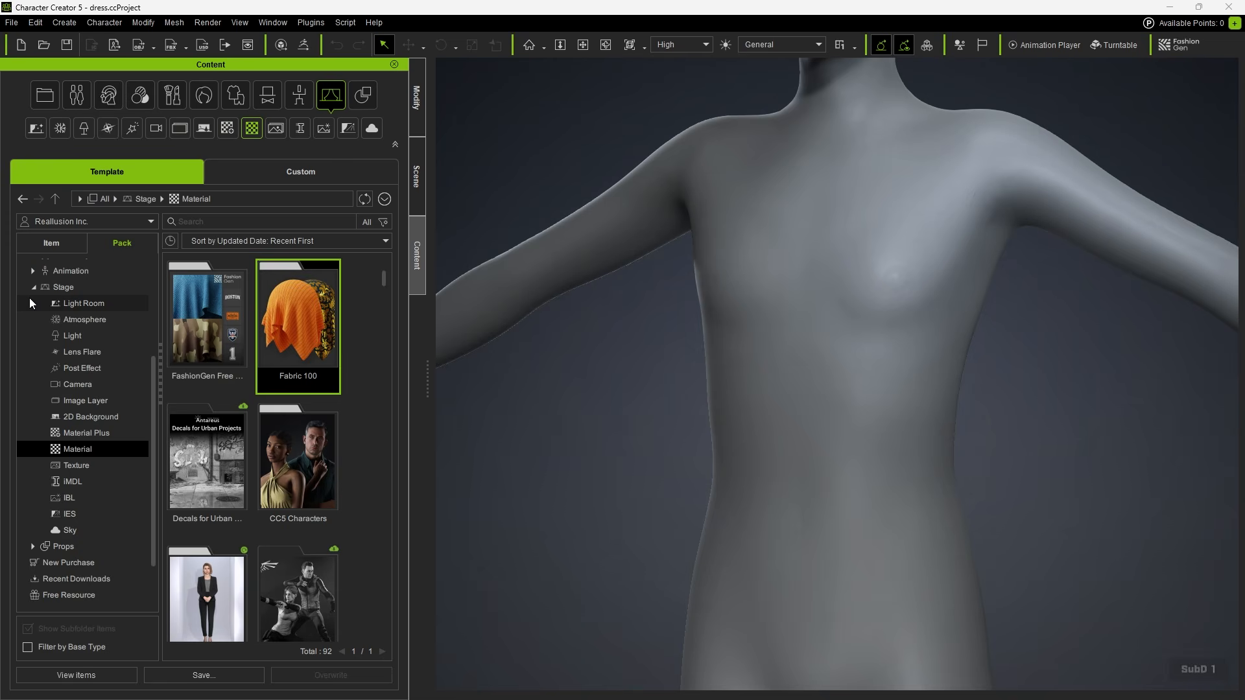
# Browse the installed Cloth packs, and view the Casual Baseball Jacket and other Smart Clothes items in the Reallusion Content Store.
pyautogui.click(33, 288)
pyautogui.click(55, 378)
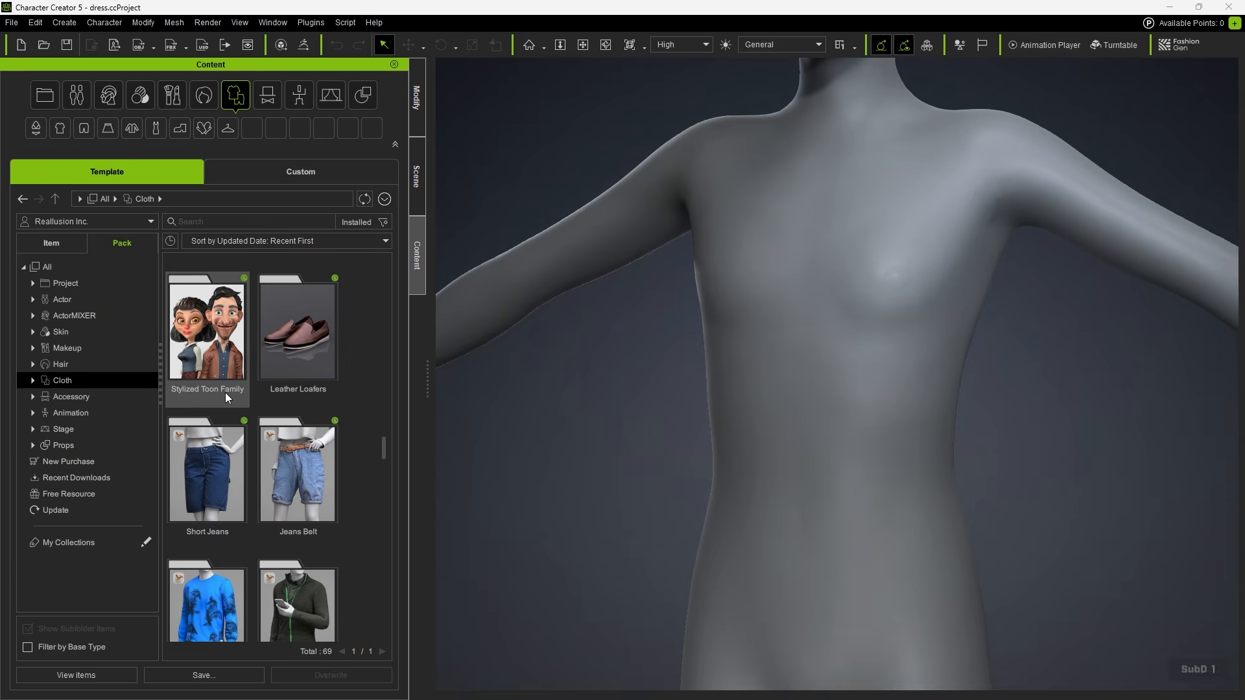
pyautogui.moveTo(381, 447); pyautogui.dragTo(377, 502)
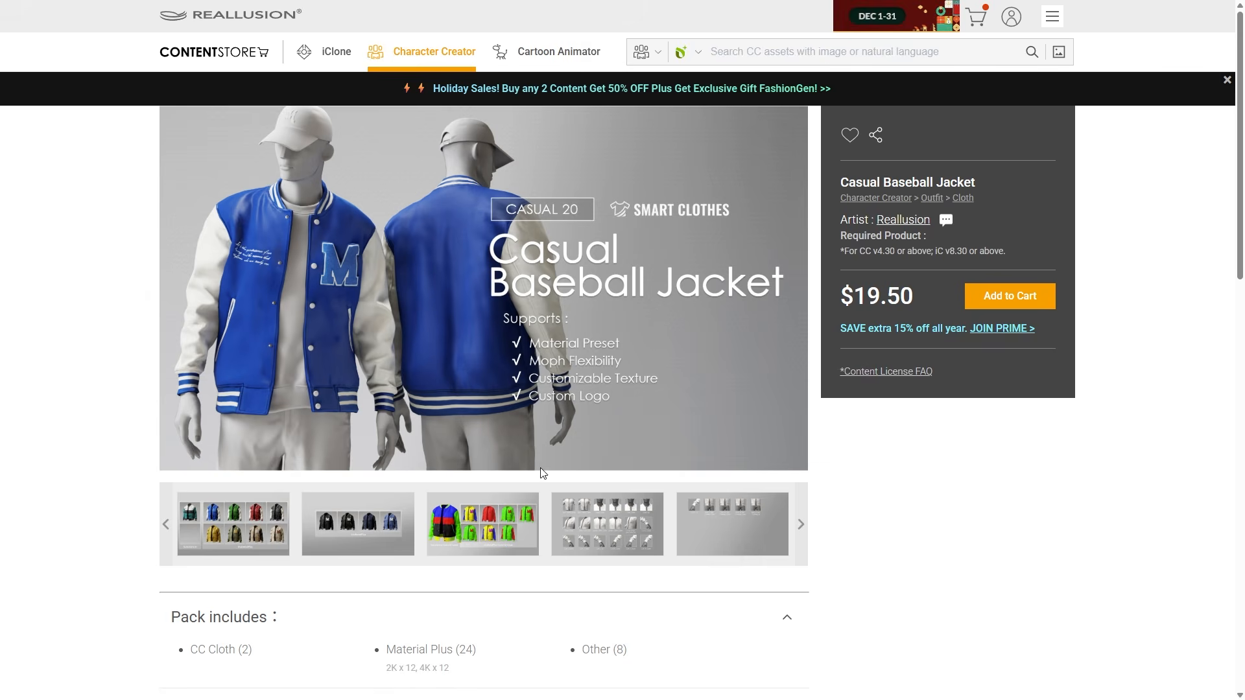
pyautogui.click(462, 532)
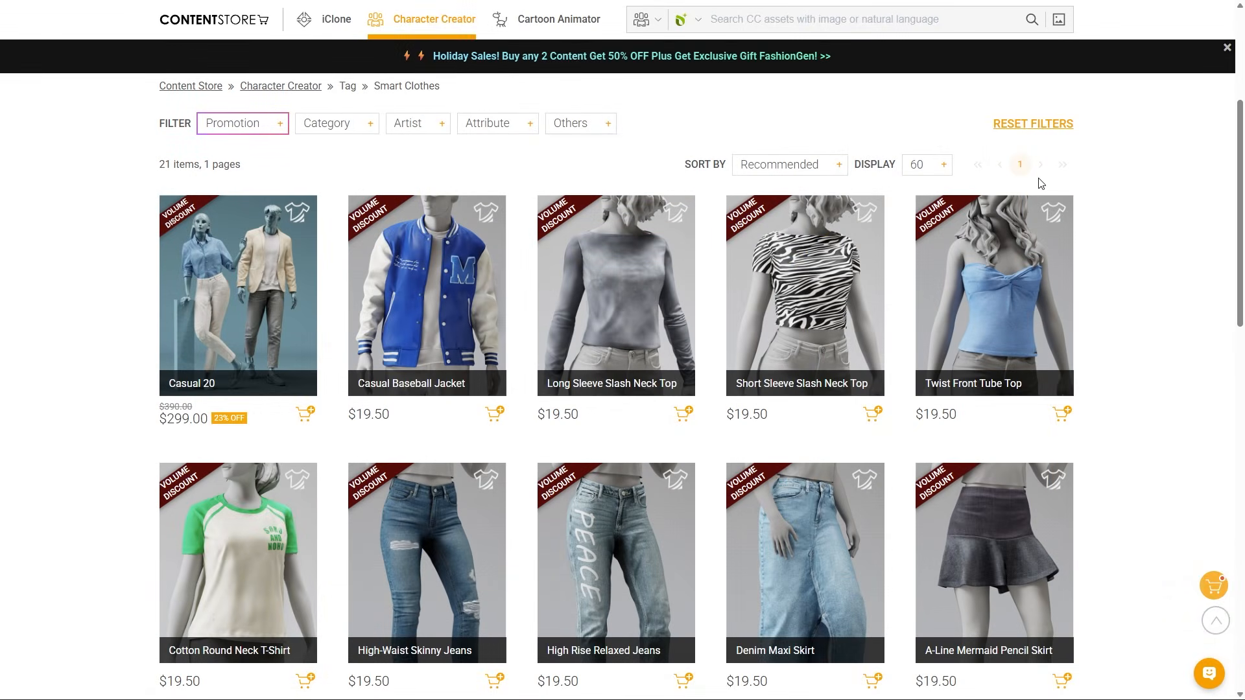
pyautogui.middleClick(1114, 237)
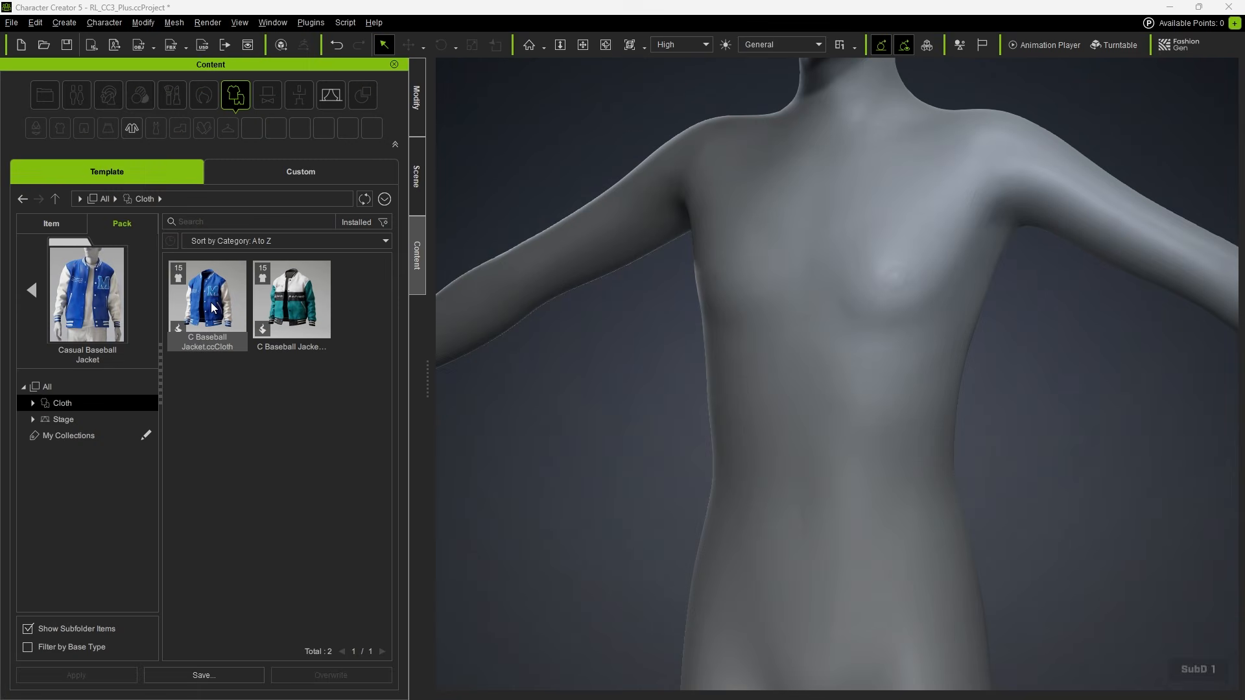
# Dress the avatar in the blue C Baseball Jacket from the Casual Baseball Jacket pack.
pyautogui.moveTo(207, 298); pyautogui.dragTo(853, 413)
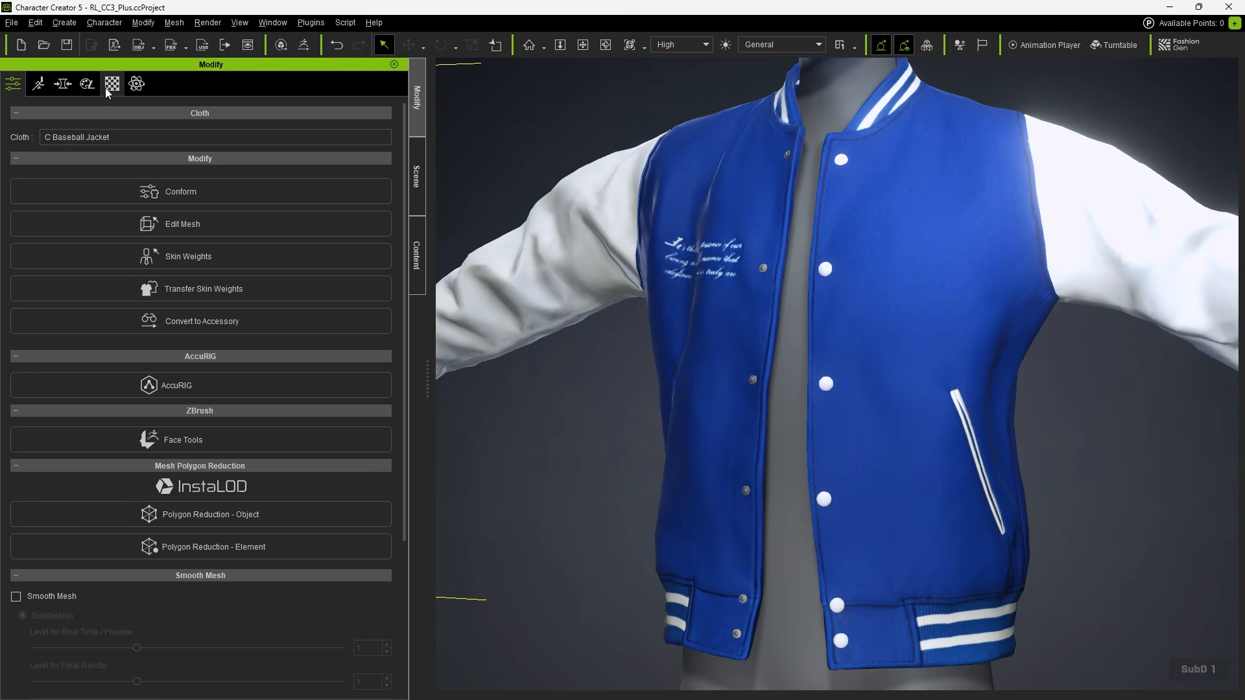
# Examine the jacket material's texture maps and the Color ID map among its resource maps.
pyautogui.click(112, 85)
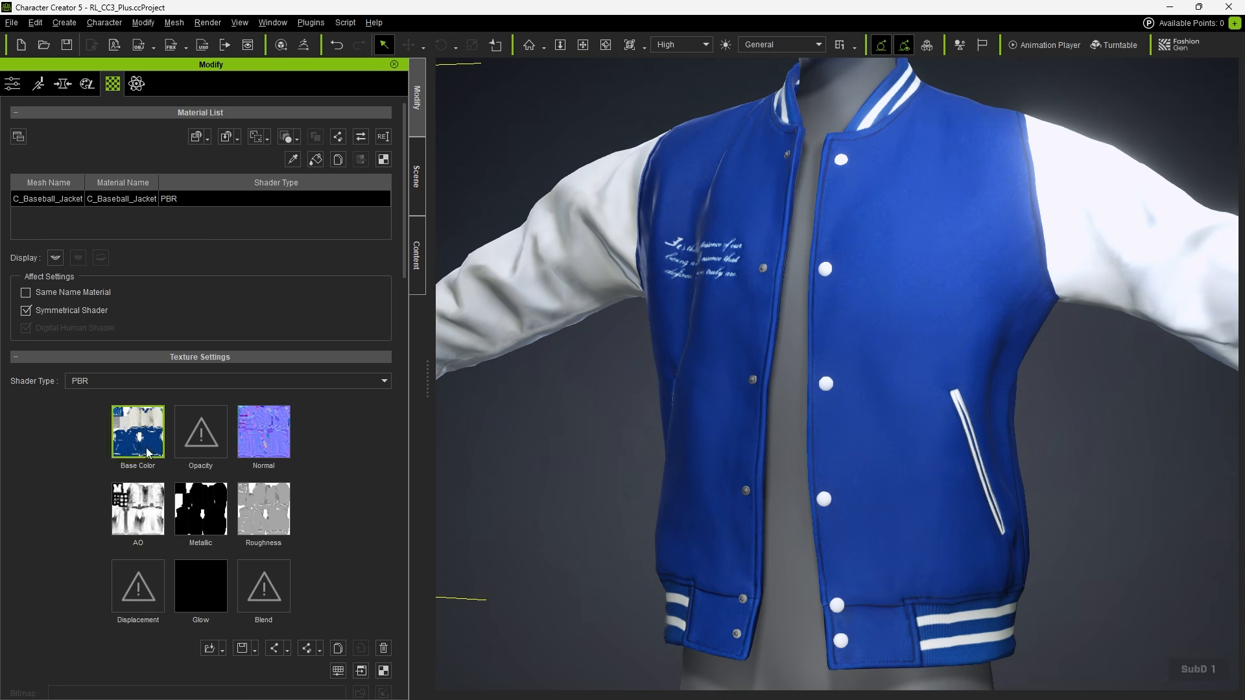
pyautogui.moveTo(263, 456)
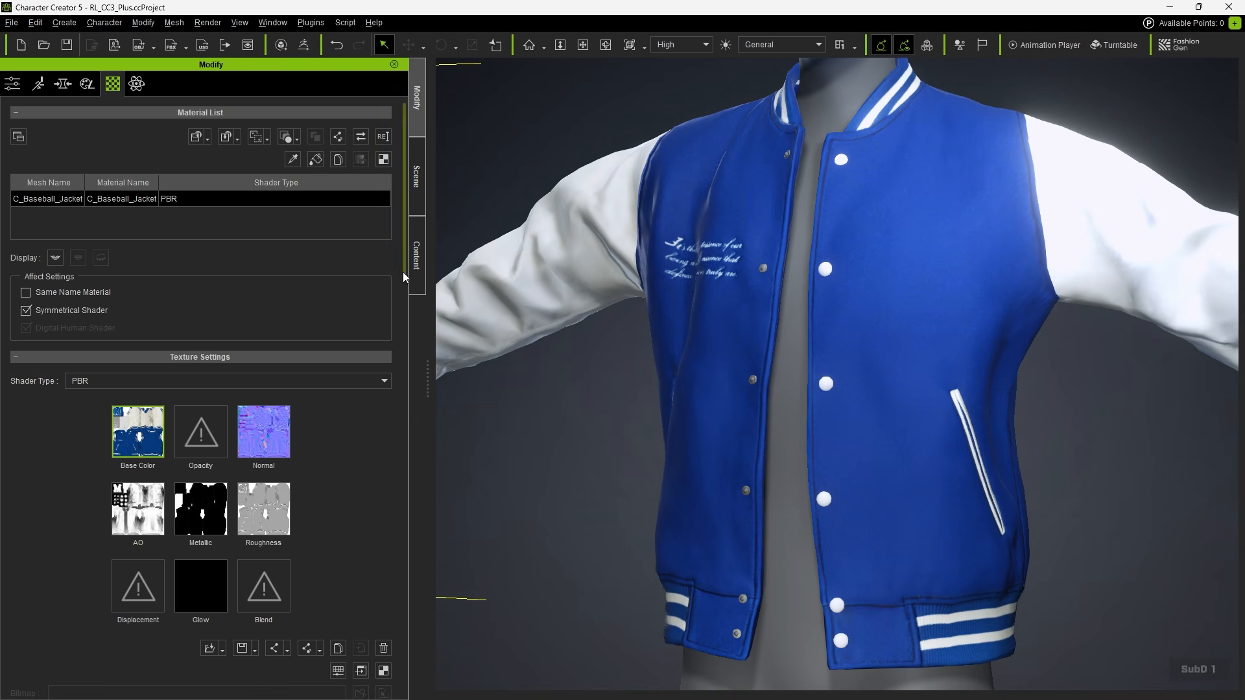
pyautogui.moveTo(403, 271); pyautogui.dragTo(418, 563)
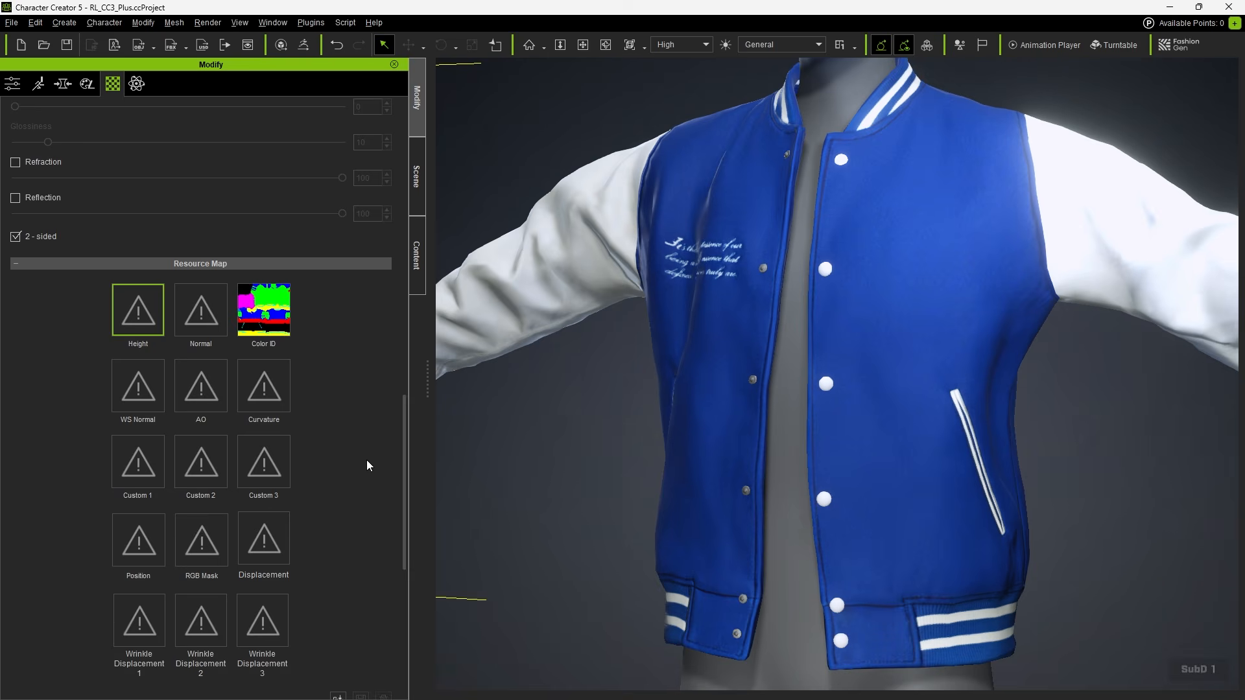
pyautogui.moveTo(263, 313)
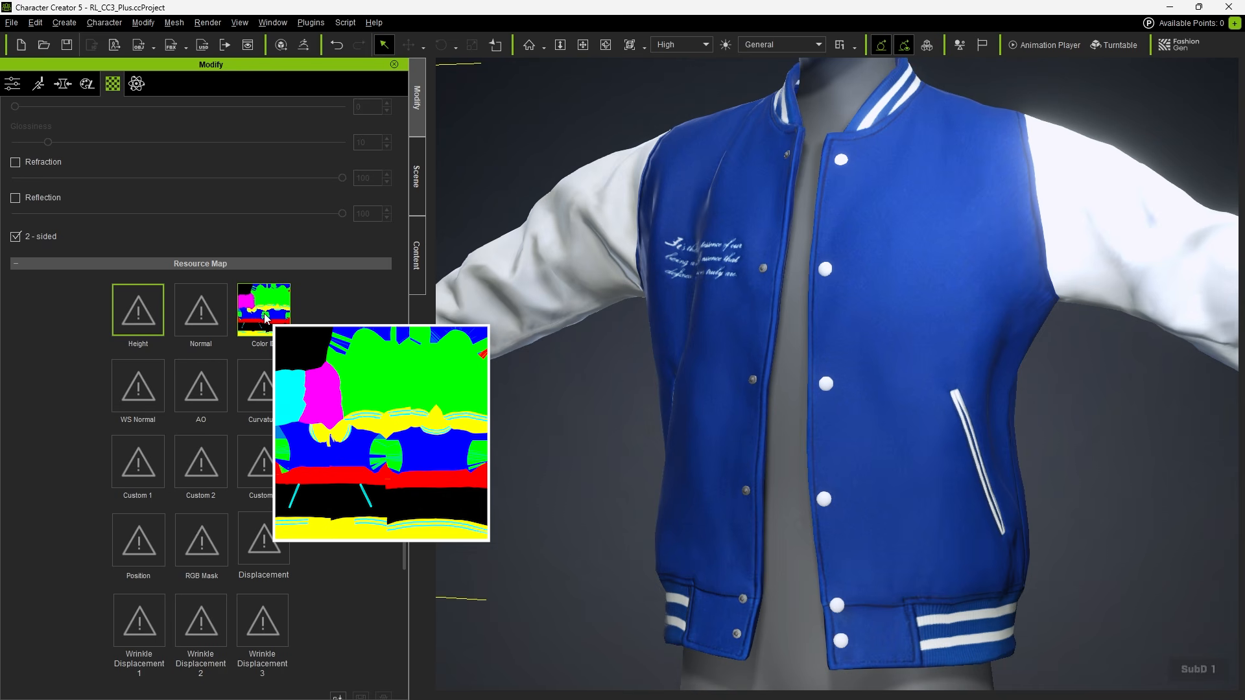
# Look through the Color ID textures supplied under Stage in the Casual Baseball Jacket pack.
pyautogui.click(416, 255)
pyautogui.click(61, 417)
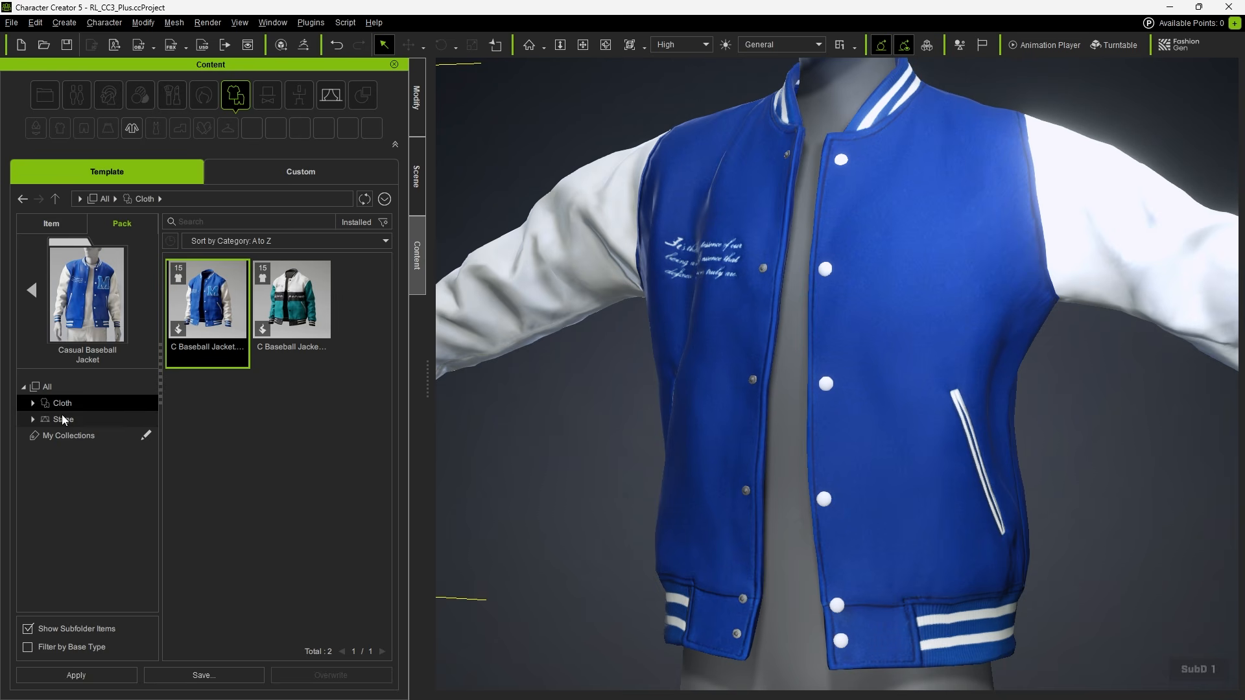
pyautogui.click(85, 452)
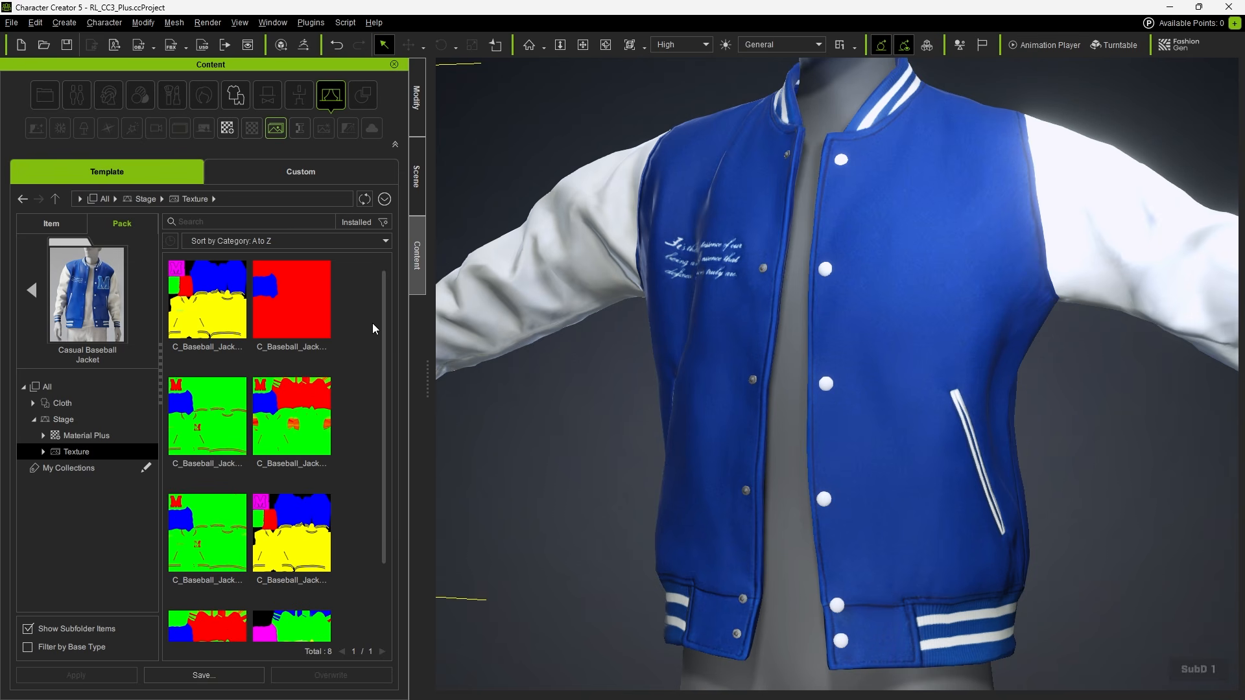
pyautogui.moveTo(384, 327)
pyautogui.mouseDown()
pyautogui.moveTo(392, 433)
pyautogui.moveTo(406, 316)
pyautogui.mouseUp()
# Send the C Baseball Jacket to FashionGen for editing at 2048 resolution, and acknowledge the linked-object notice.
pyautogui.click(1179, 45)
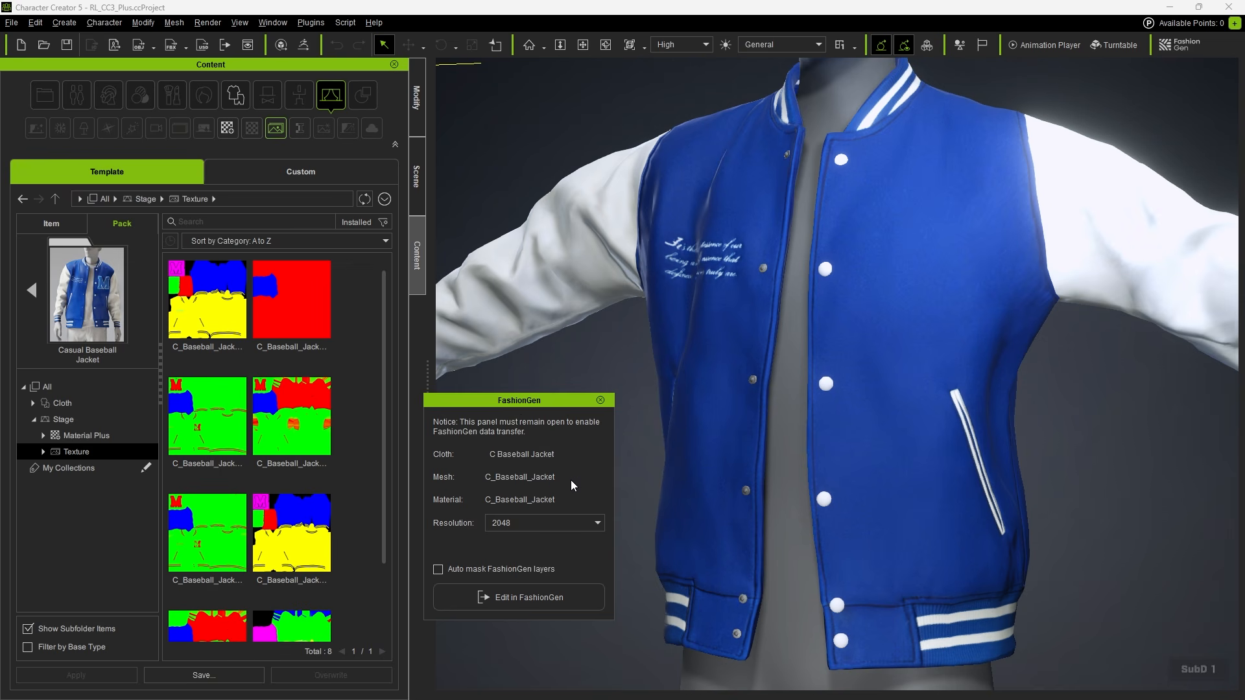
pyautogui.click(566, 524)
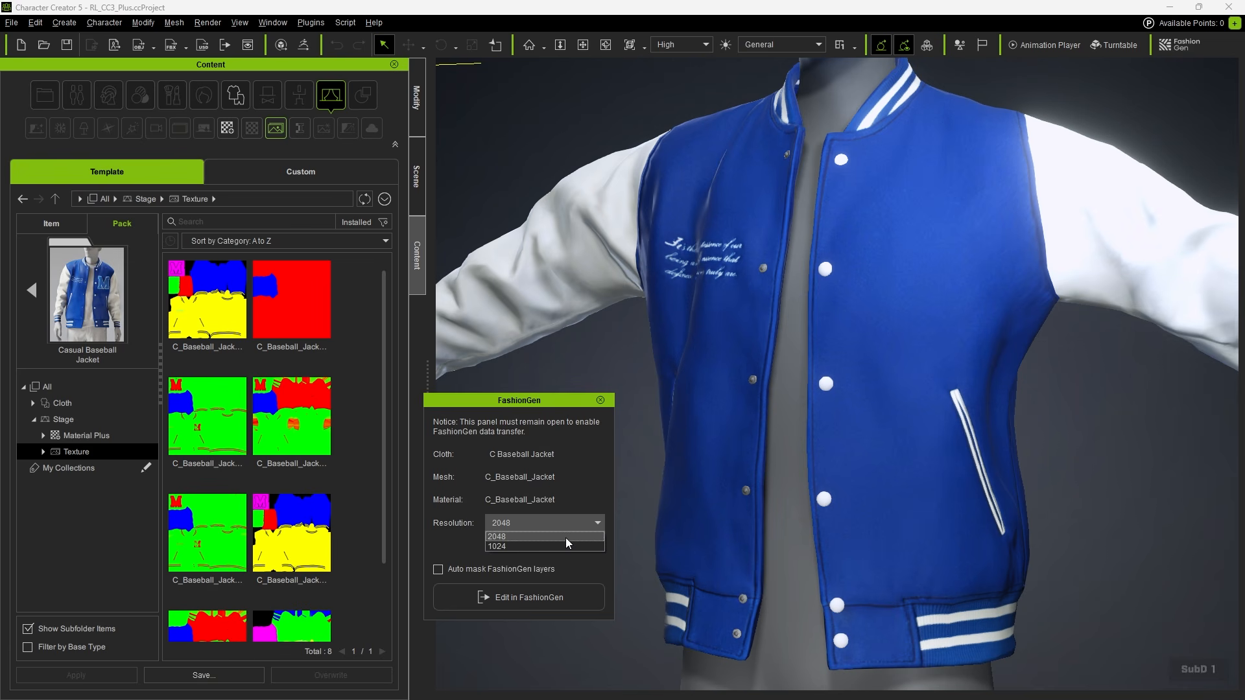
pyautogui.click(565, 538)
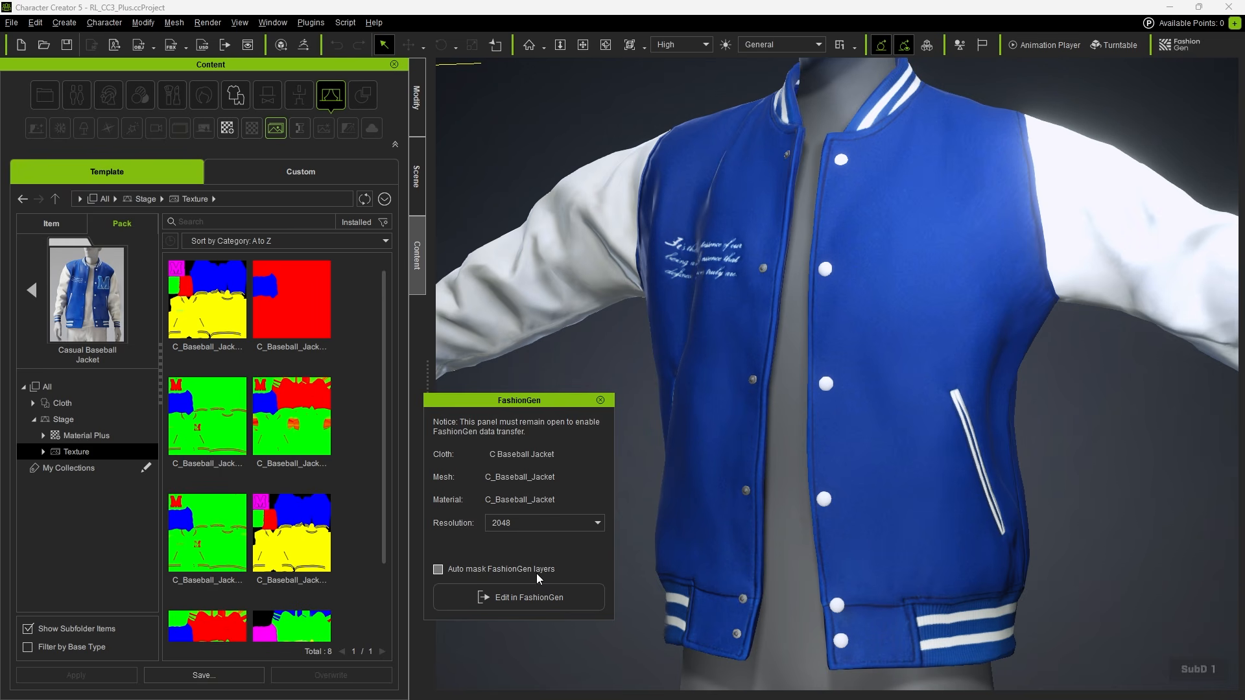
pyautogui.click(522, 597)
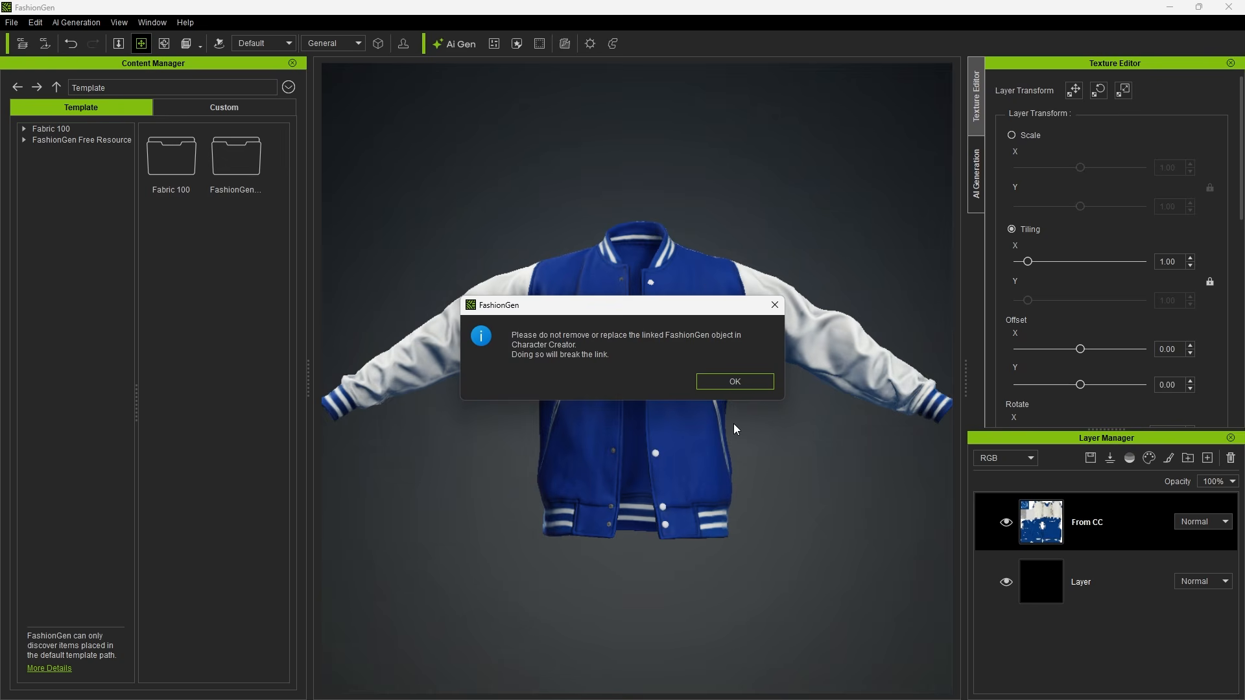
pyautogui.click(733, 382)
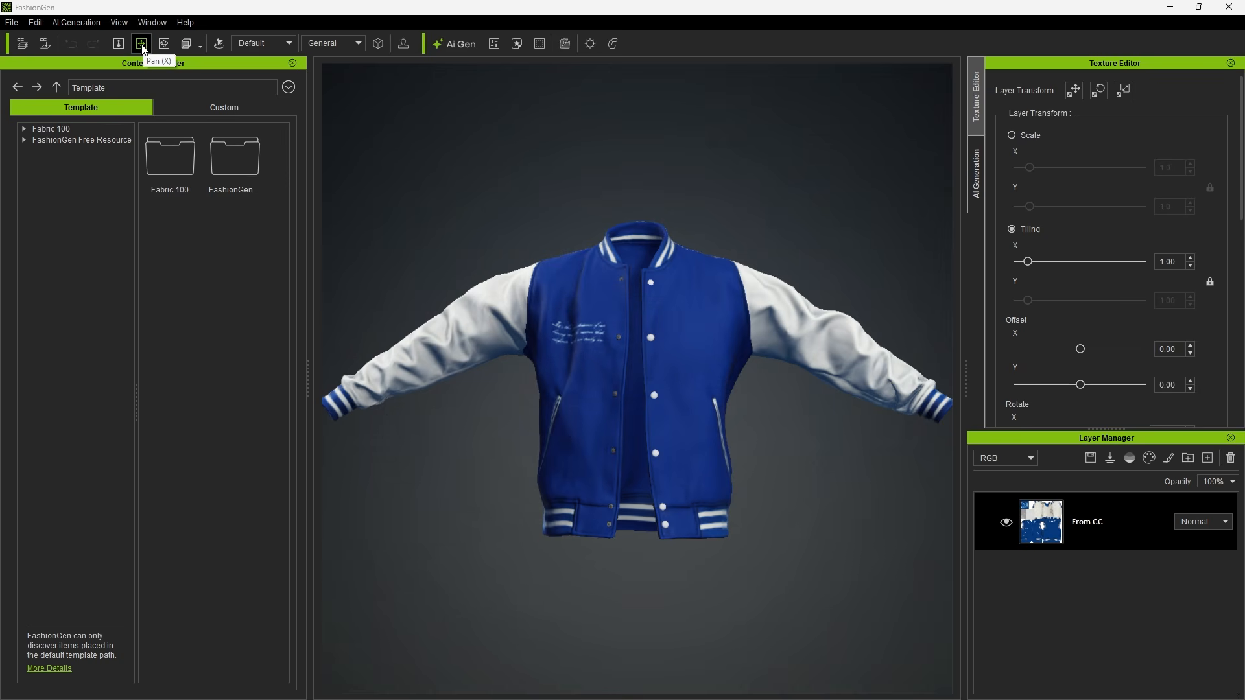
# Pan, zoom and orbit the view to inspect the jacket in the FashionGen viewport.
pyautogui.moveTo(848, 289); pyautogui.dragTo(854, 316)
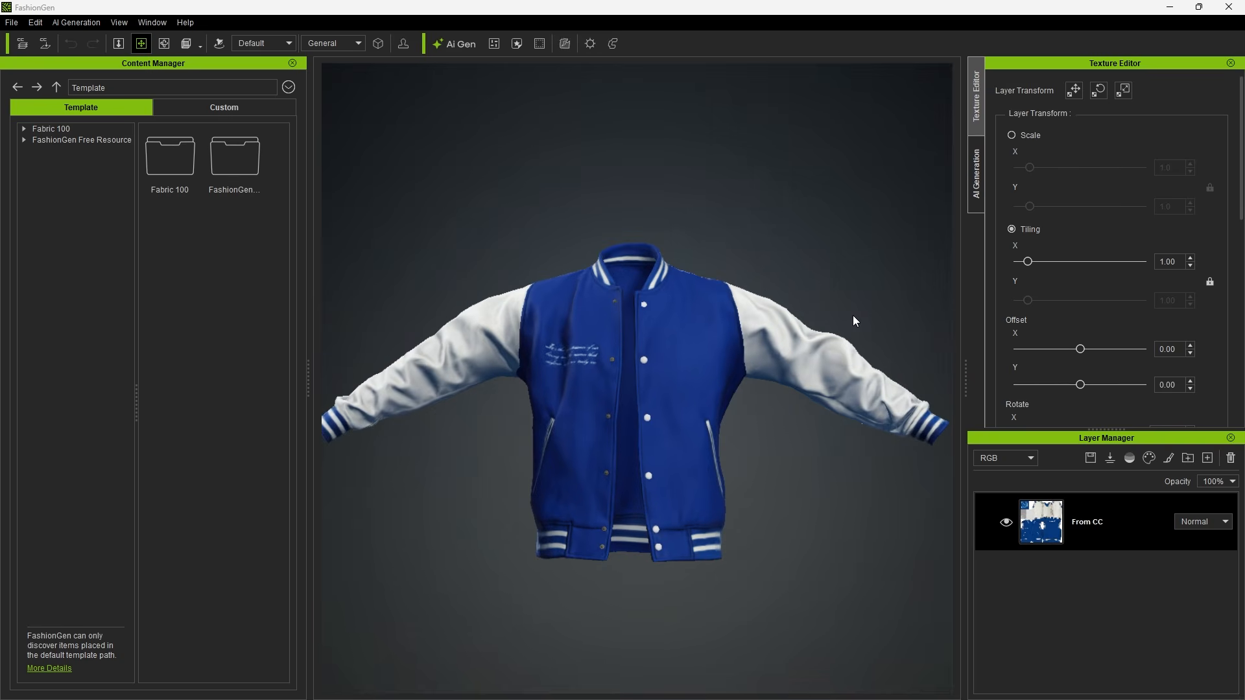
pyautogui.click(114, 45)
pyautogui.moveTo(810, 278); pyautogui.dragTo(775, 243)
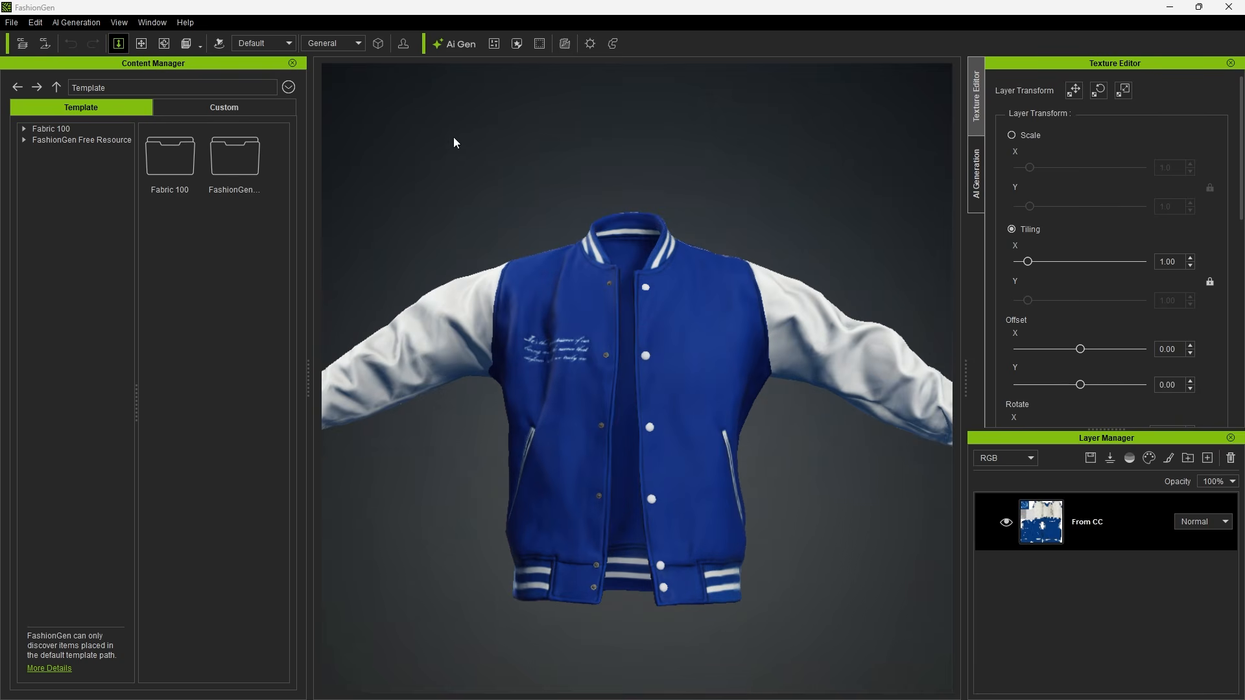
pyautogui.click(166, 43)
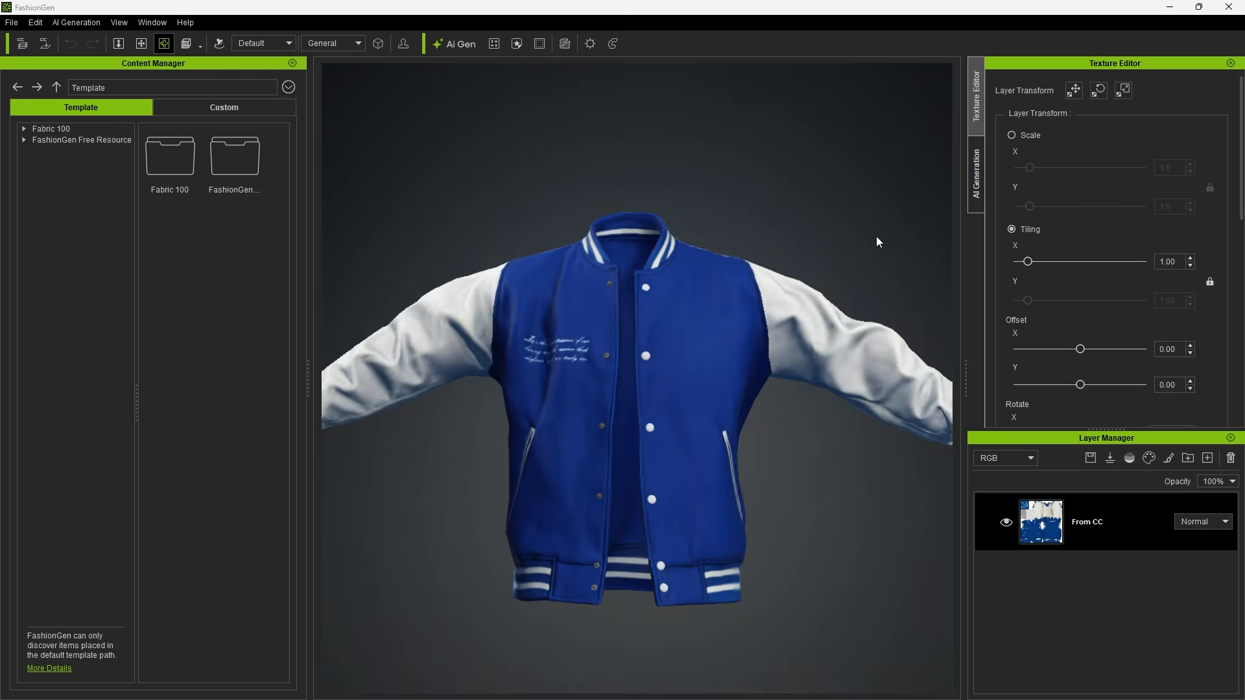
pyautogui.moveTo(877, 238)
pyautogui.mouseDown()
pyautogui.moveTo(681, 278)
pyautogui.moveTo(644, 345)
pyautogui.moveTo(749, 380)
pyautogui.moveTo(857, 302)
pyautogui.moveTo(855, 252)
pyautogui.moveTo(877, 246)
pyautogui.moveTo(756, 238)
pyautogui.moveTo(901, 238)
pyautogui.moveTo(834, 287)
pyautogui.moveTo(879, 242)
pyautogui.mouseUp()
pyautogui.scroll(3, 836, 247)
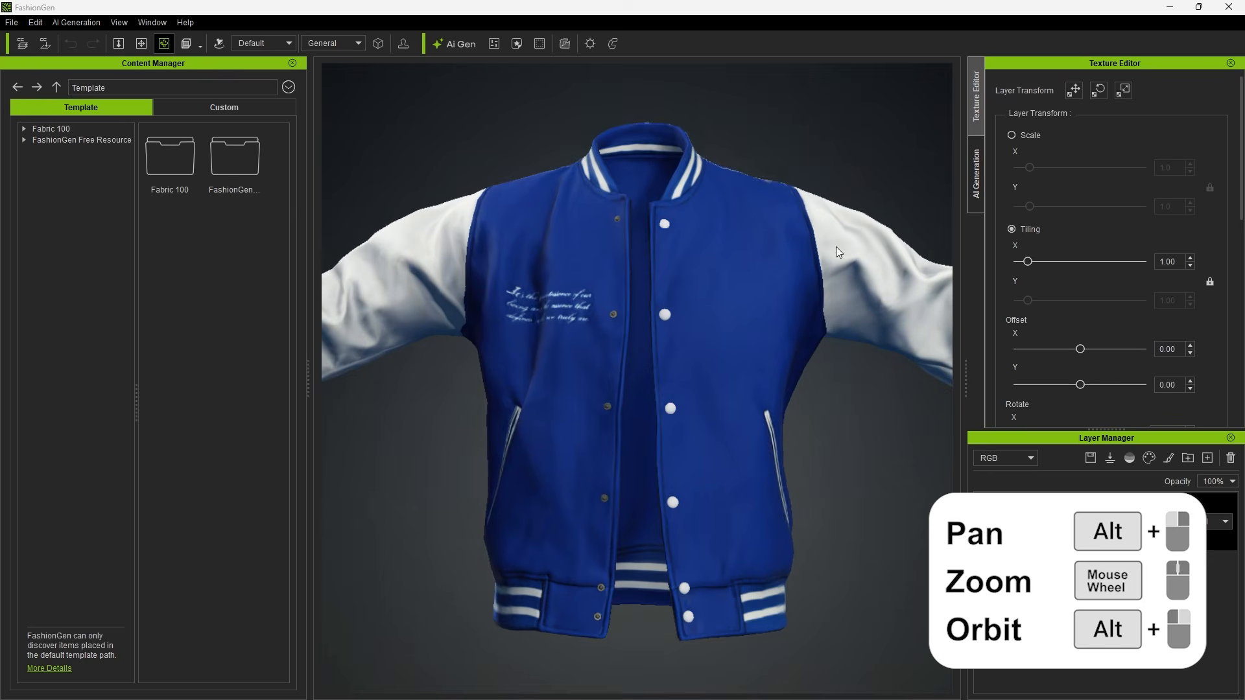
pyautogui.scroll(-4, 835, 246)
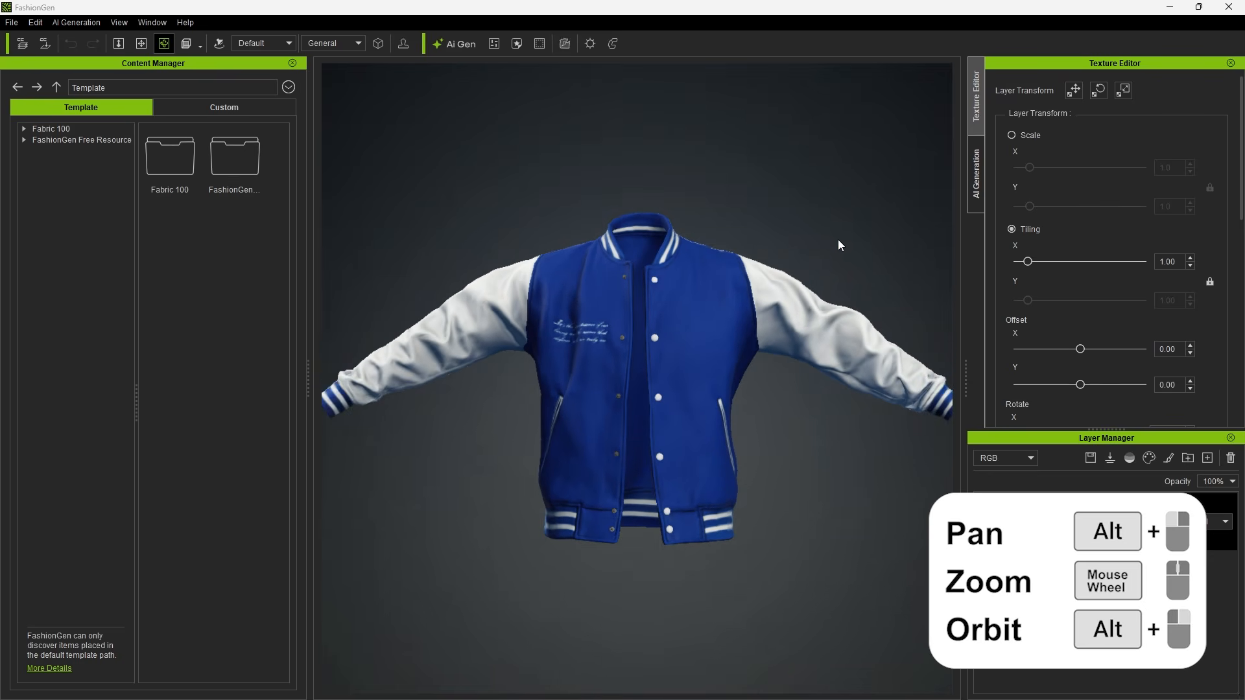
pyautogui.keyDown('alt'); pyautogui.moveTo(838, 245); pyautogui.dragTo(795, 256); pyautogui.keyUp('alt')
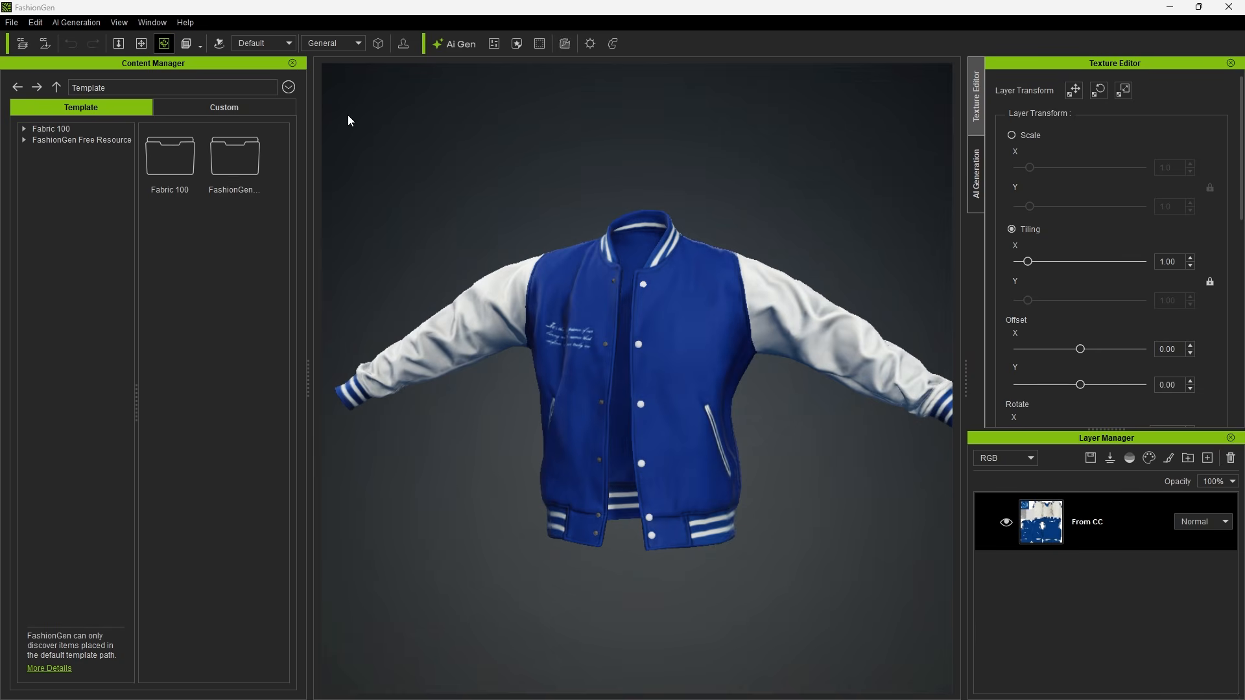
# Inspect the jacket from the preset front, right, left and back camera views.
pyautogui.click(187, 46)
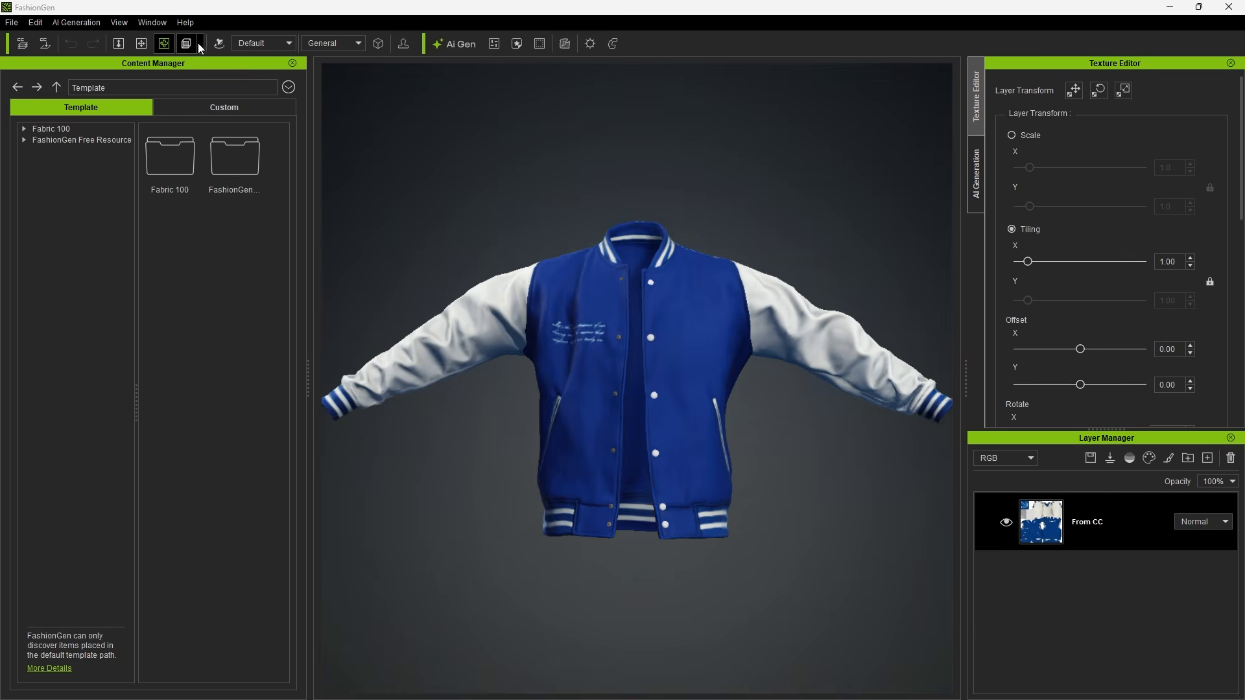
pyautogui.click(199, 44)
pyautogui.click(232, 85)
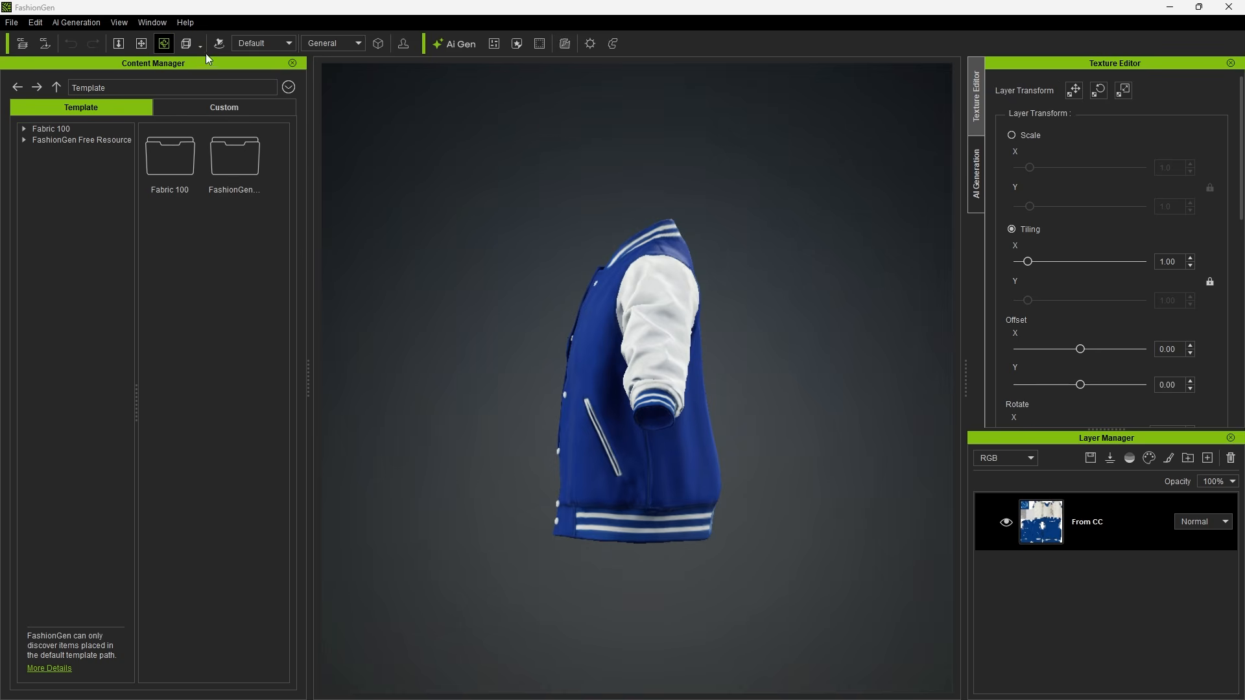
pyautogui.click(202, 46)
pyautogui.click(231, 99)
pyautogui.click(201, 45)
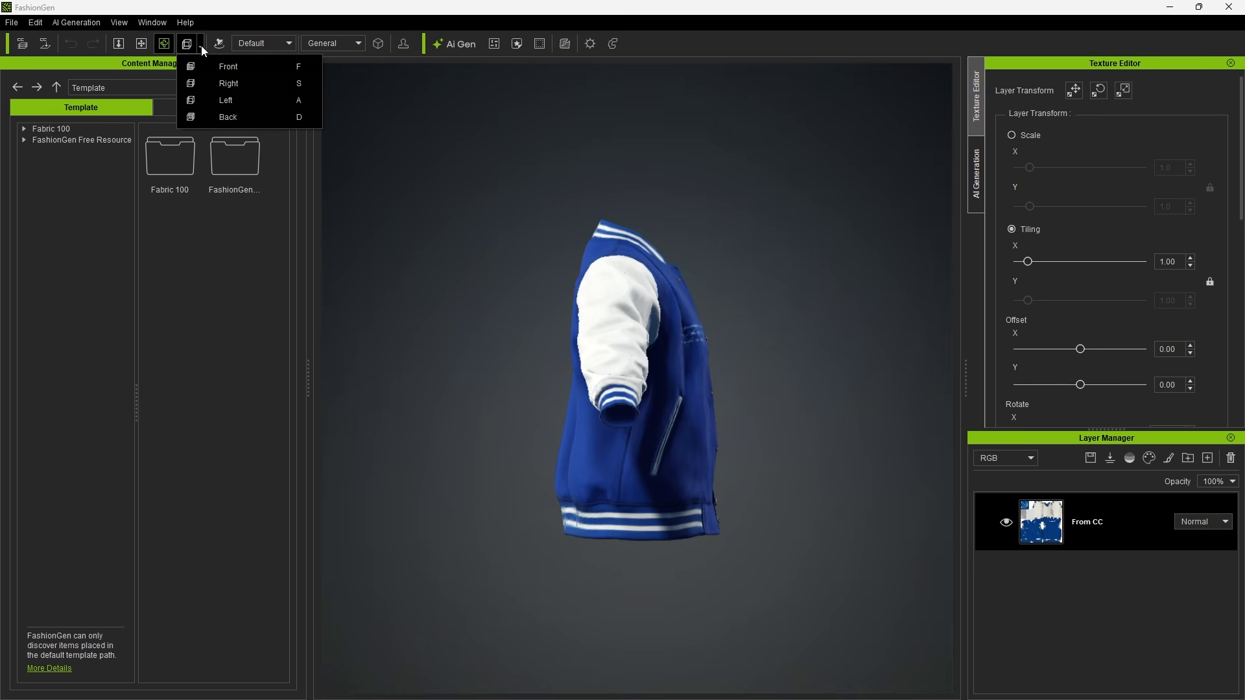
pyautogui.click(237, 115)
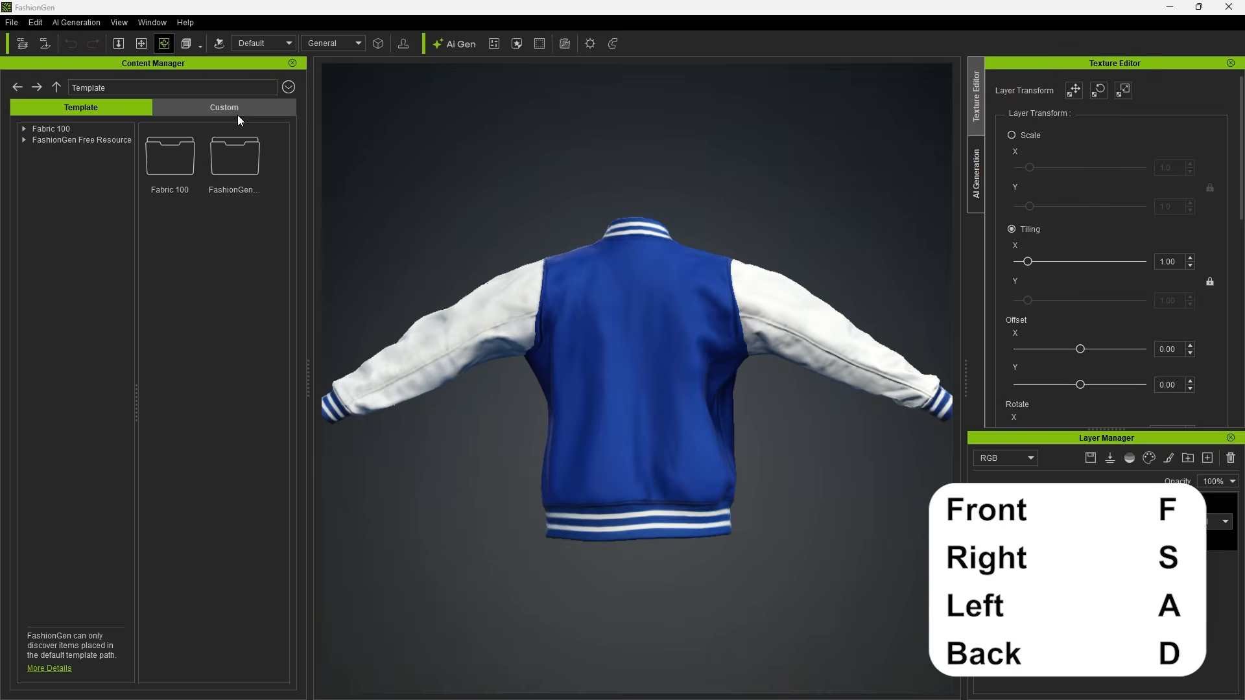
pyautogui.press('s')
pyautogui.press('a')
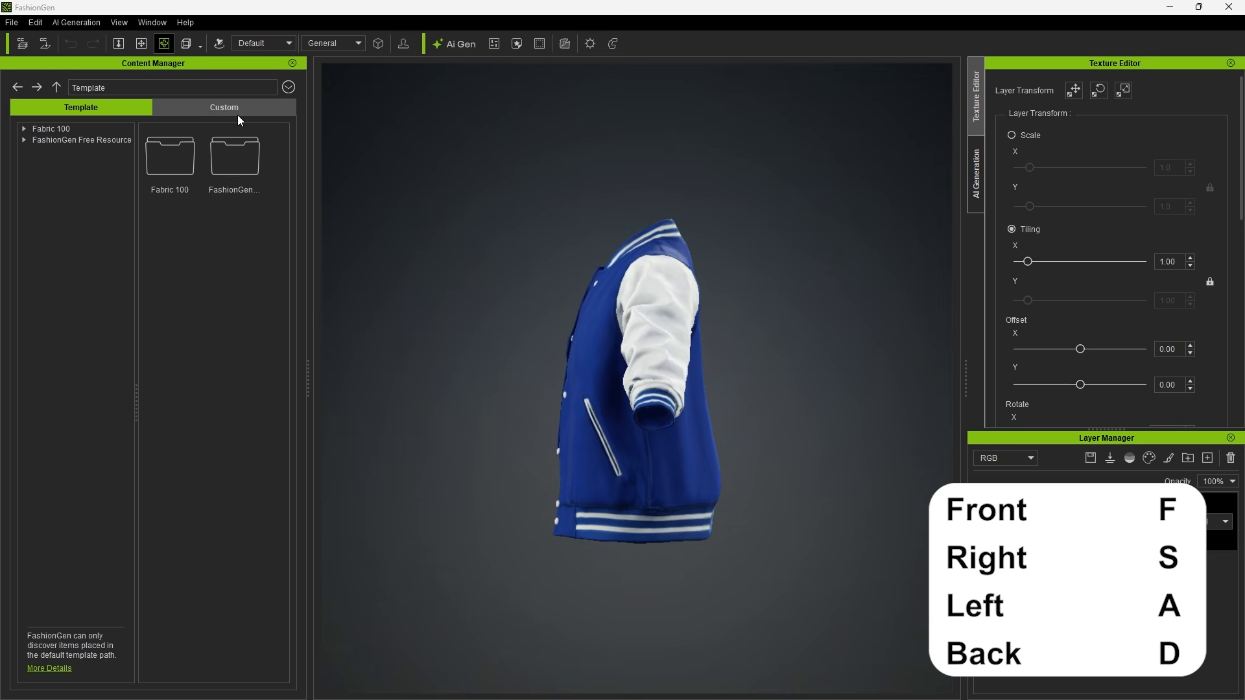
# Return to the front view, rotate the light around the jacket, and preview the light directions with the Dim lighting preset.
pyautogui.press('d')
pyautogui.press('f')
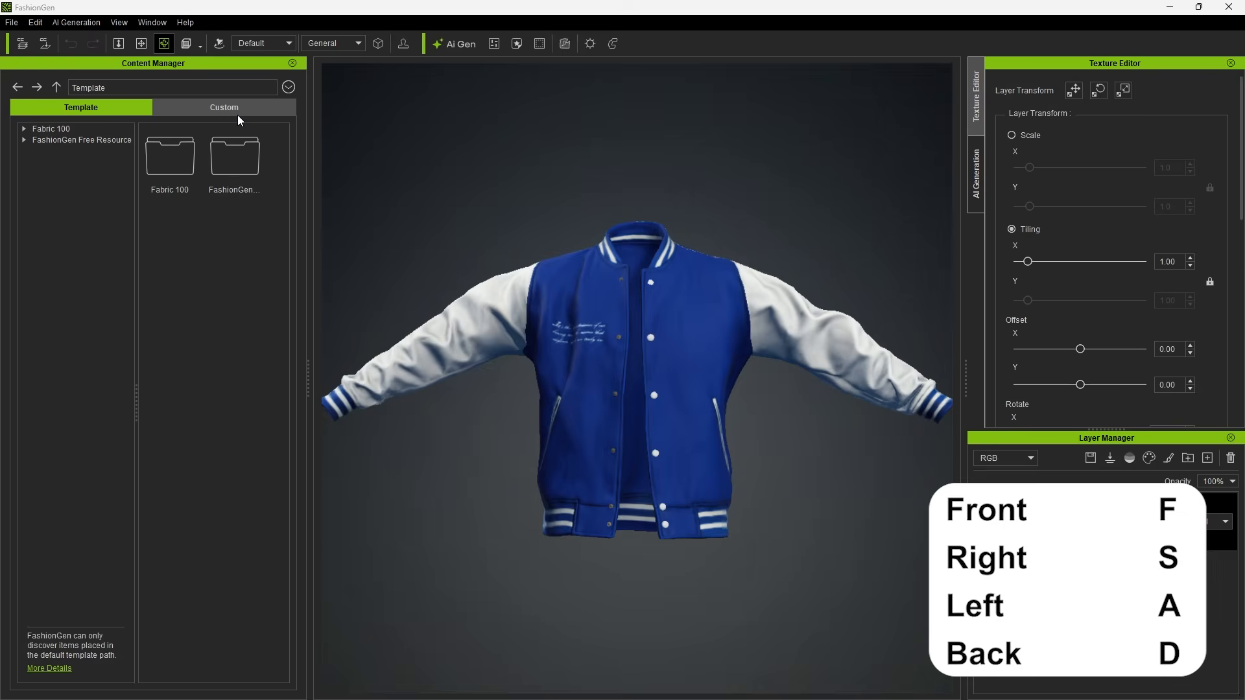
pyautogui.click(219, 45)
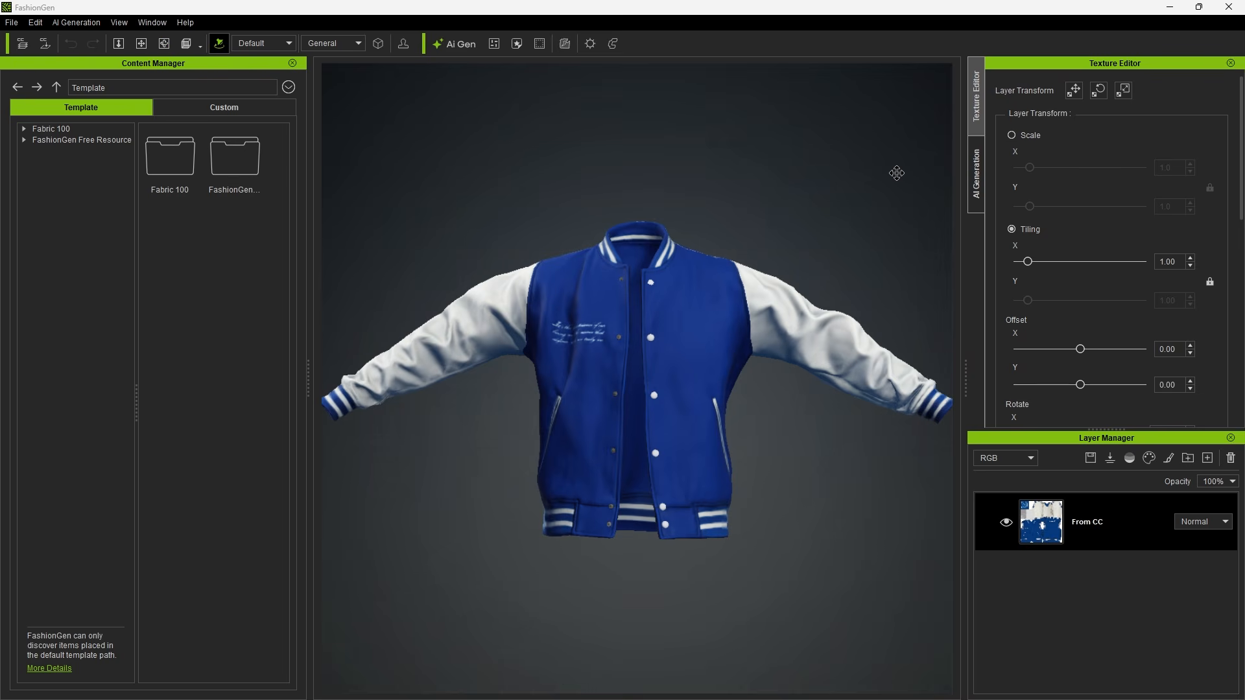
pyautogui.moveTo(897, 174); pyautogui.dragTo(392, 161)
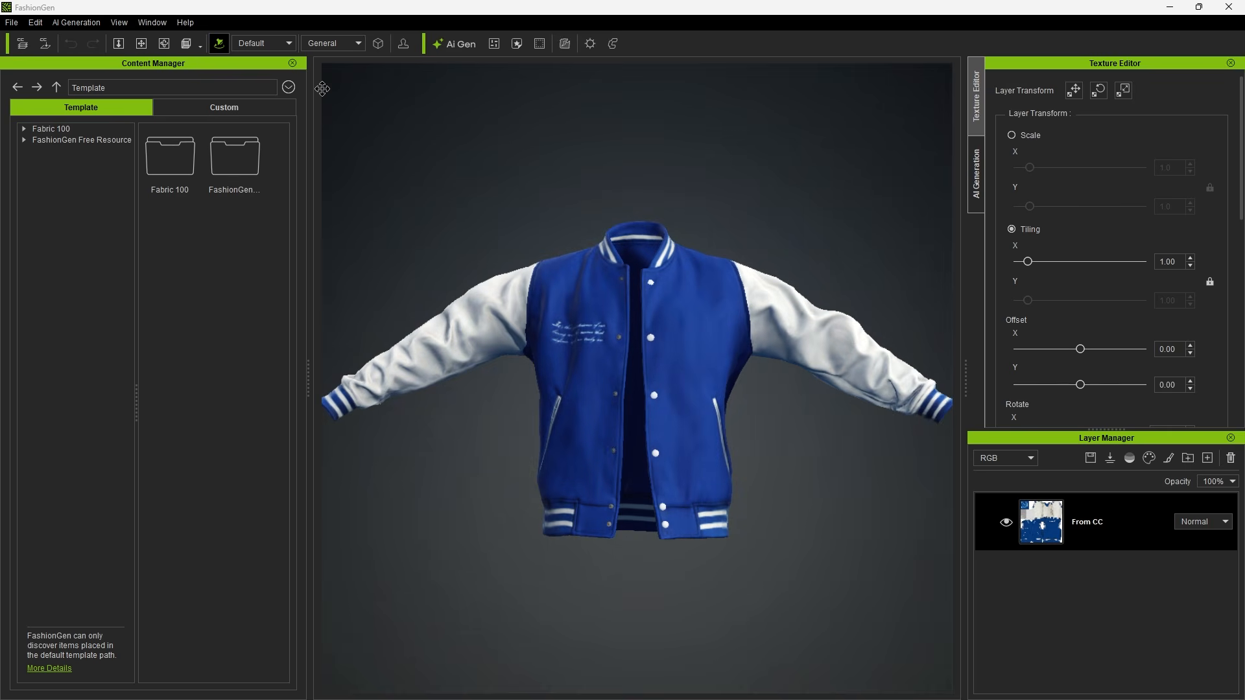
pyautogui.click(279, 44)
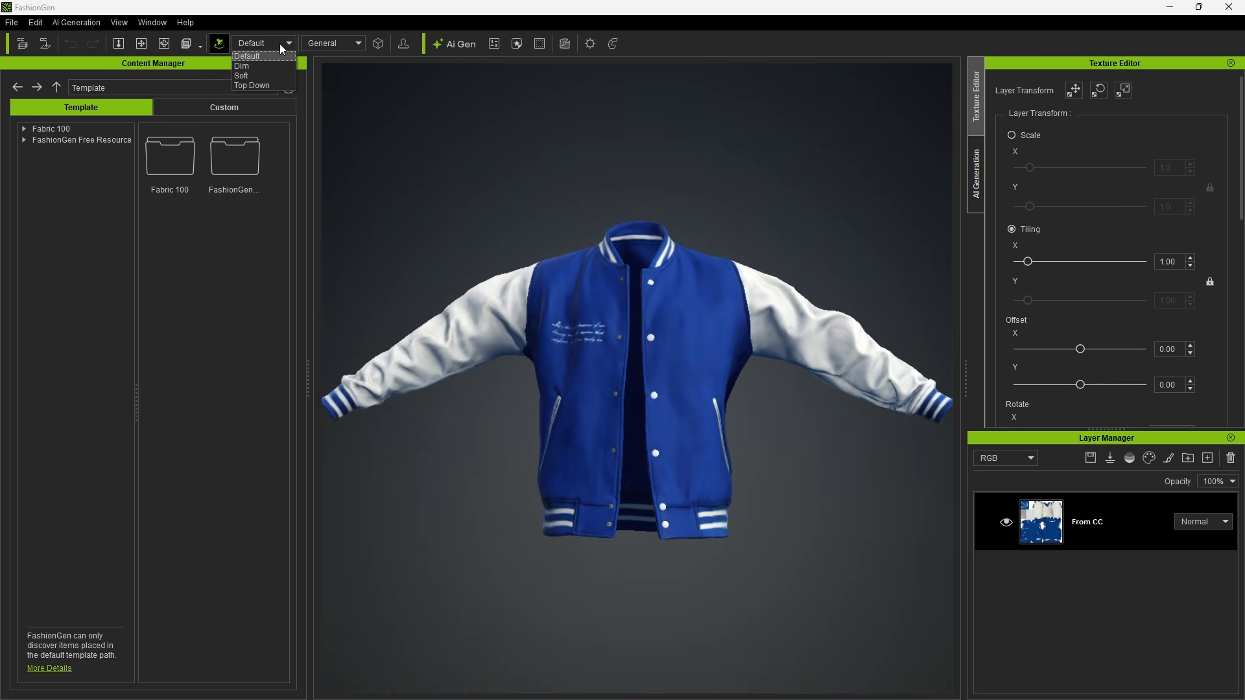
pyautogui.click(275, 65)
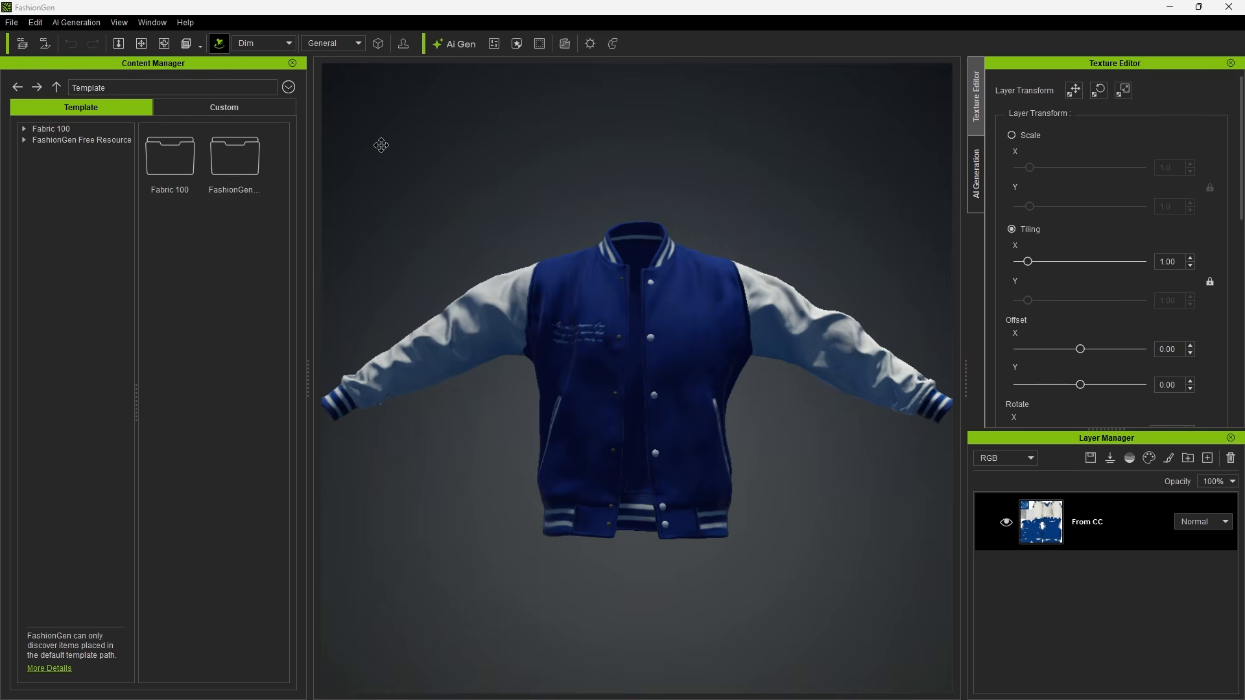
pyautogui.moveTo(402, 246); pyautogui.dragTo(399, 8)
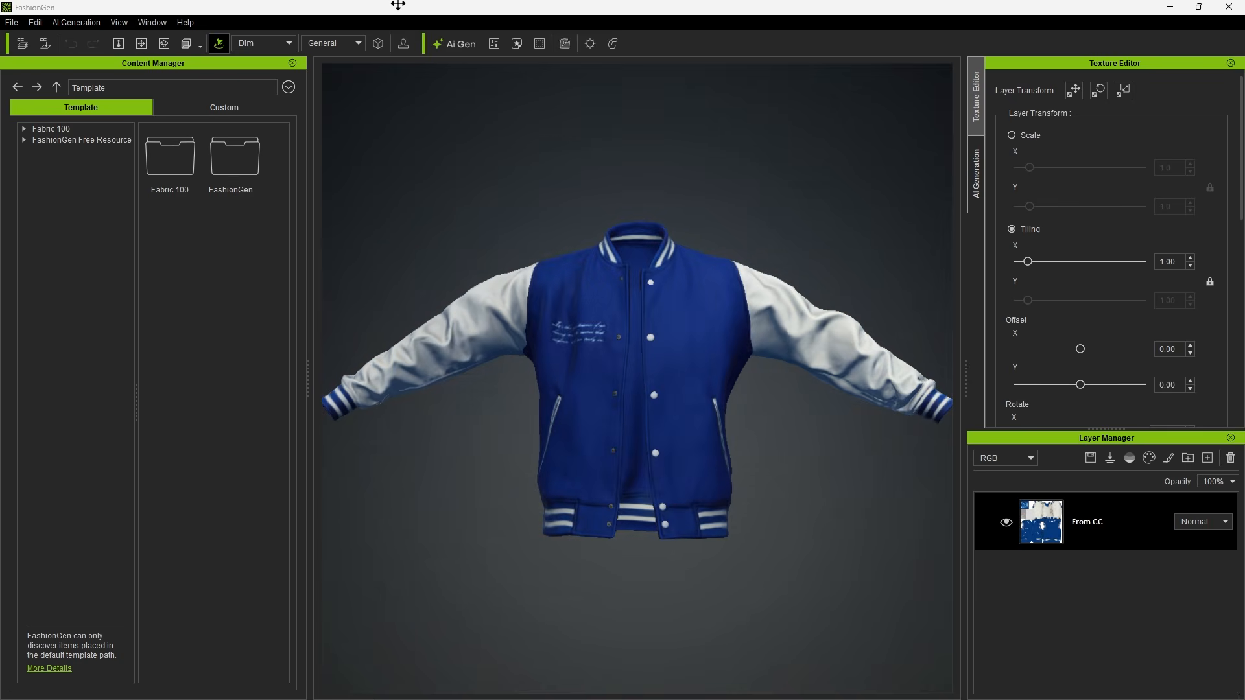
# Customize the workspace by resizing the side panels and docking AI Generation with the Content Manager, and hide the AI Generation panel.
pyautogui.moveTo(966, 380); pyautogui.dragTo(1066, 391)
pyautogui.moveTo(308, 380); pyautogui.dragTo(236, 370)
pyautogui.moveTo(1148, 432); pyautogui.dragTo(1150, 318)
pyautogui.click(982, 241)
pyautogui.moveTo(1115, 63); pyautogui.dragTo(190, 248)
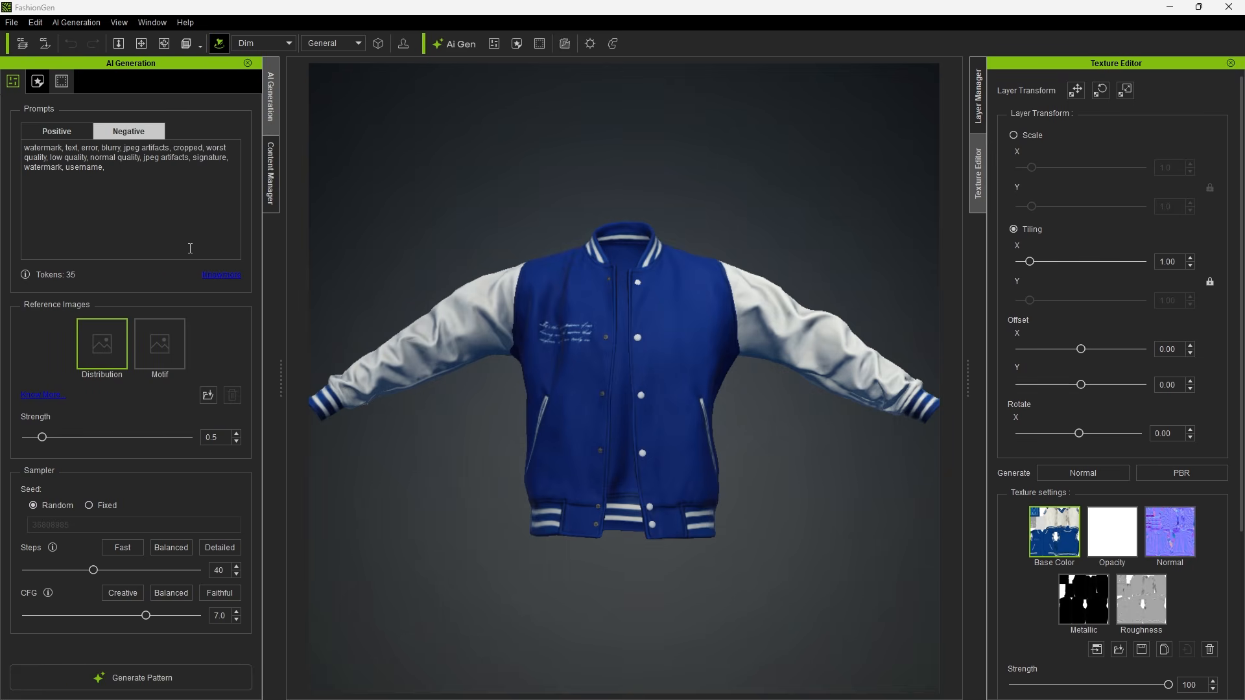
pyautogui.click(152, 23)
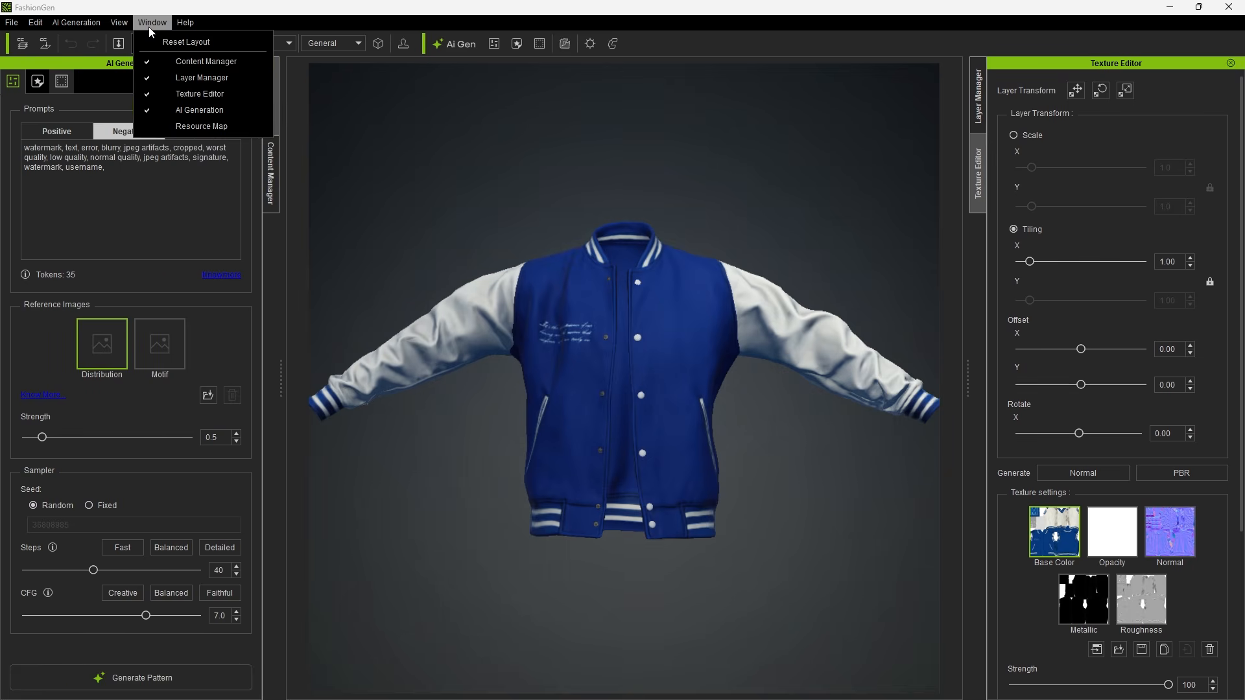
pyautogui.click(161, 111)
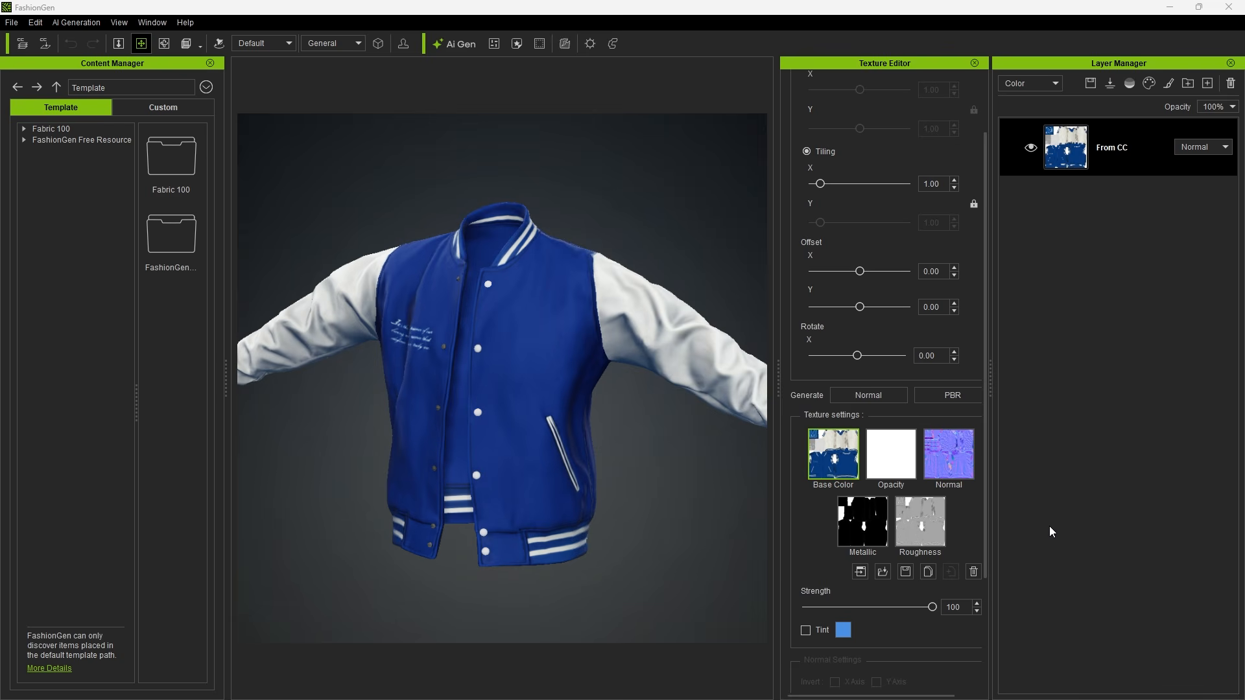
# Show the Resource Map and preview its Color ID and AO source channels enlarged.
pyautogui.click(166, 23)
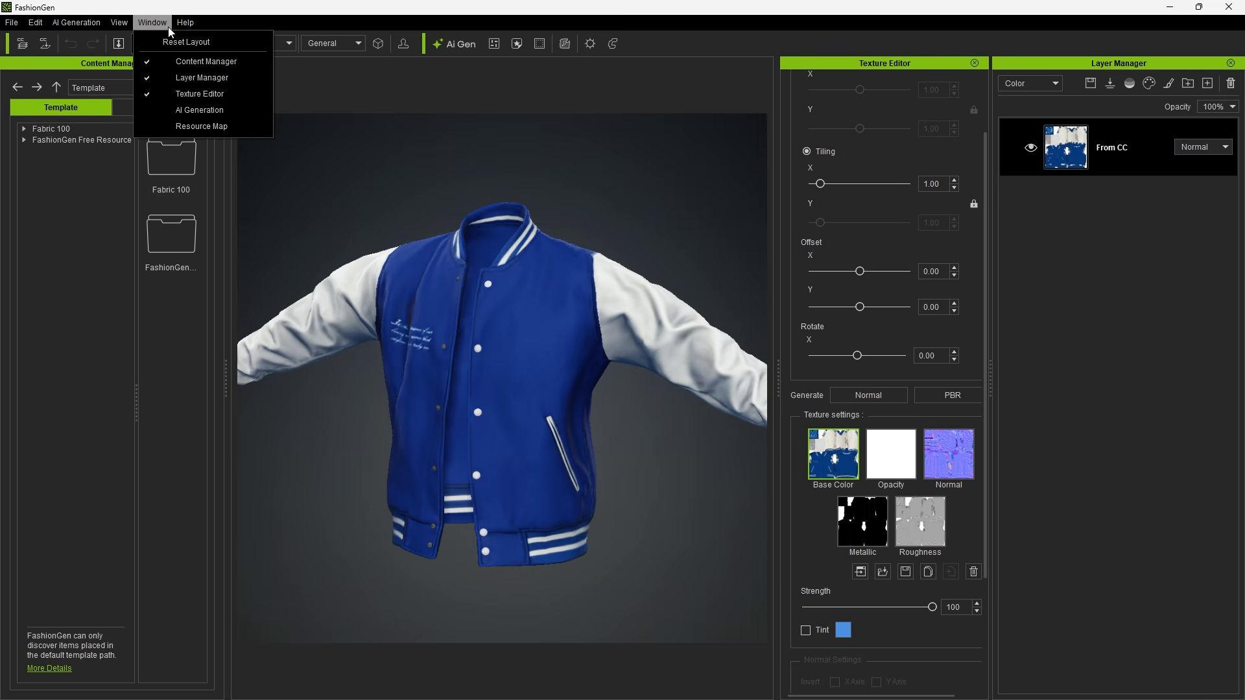
pyautogui.click(197, 127)
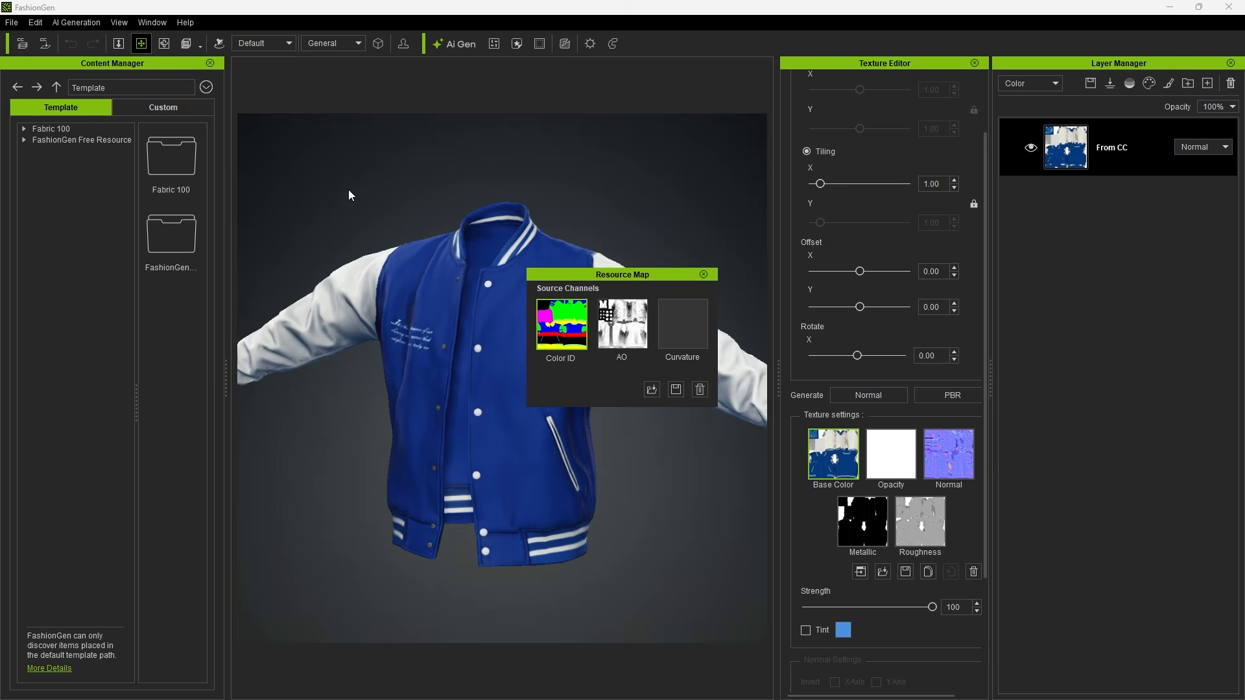
pyautogui.moveTo(552, 337)
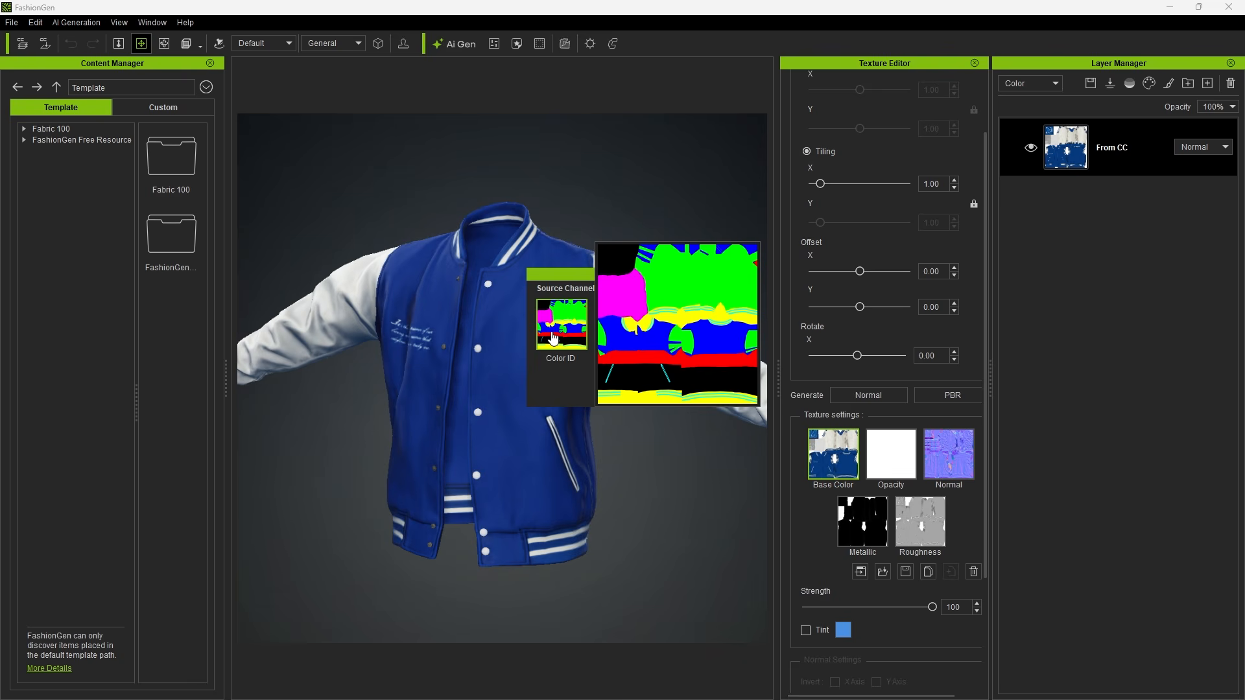
pyautogui.moveTo(626, 339)
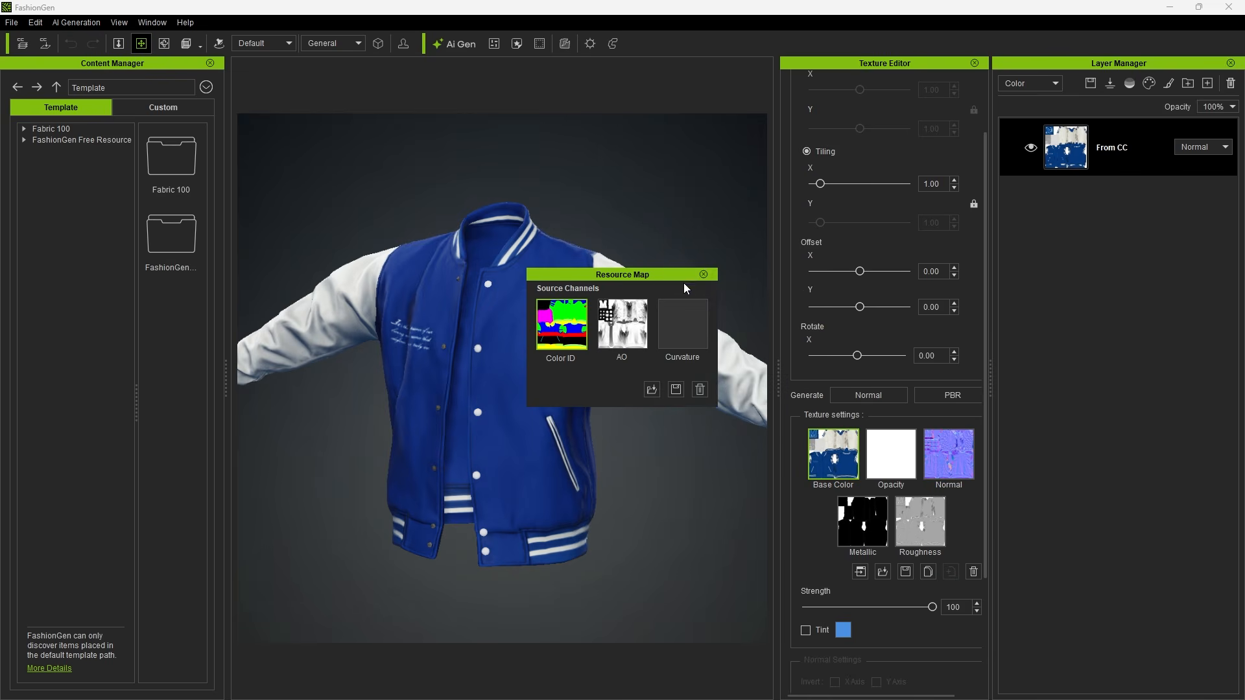
# Preview the jacket in Base Color and another texture channel, and return the viewport display to General.
pyautogui.click(330, 43)
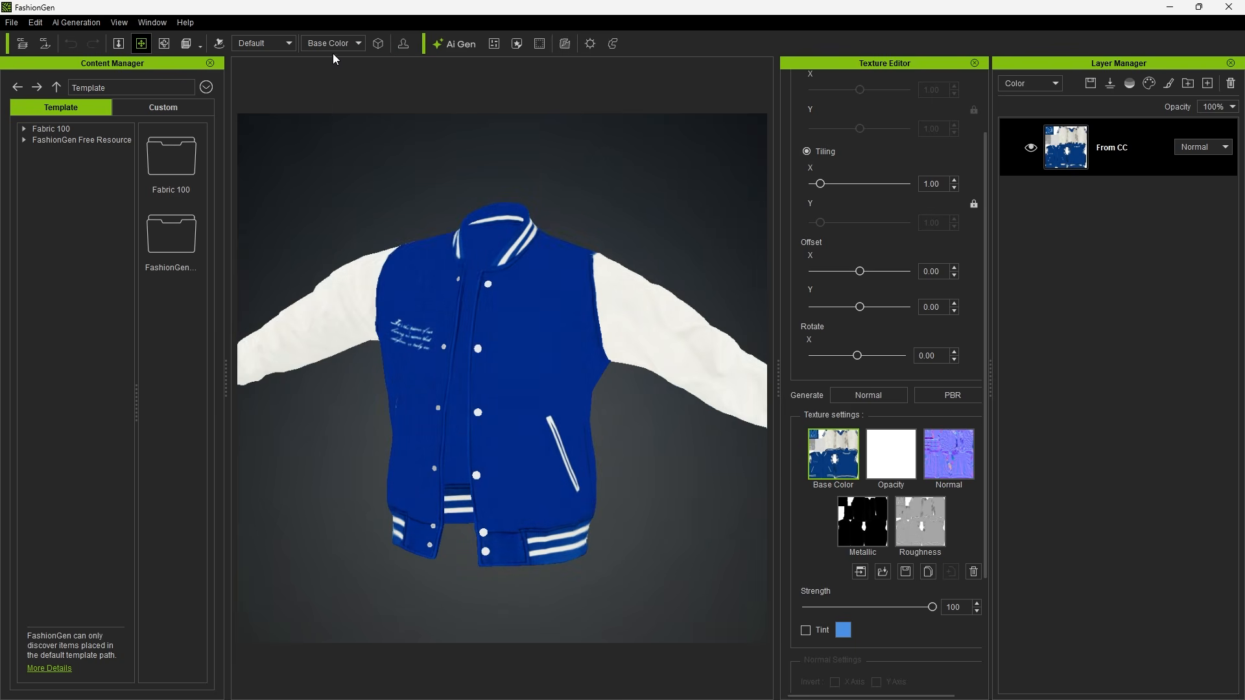
pyautogui.click(332, 43)
pyautogui.click(334, 96)
pyautogui.click(334, 45)
pyautogui.click(328, 65)
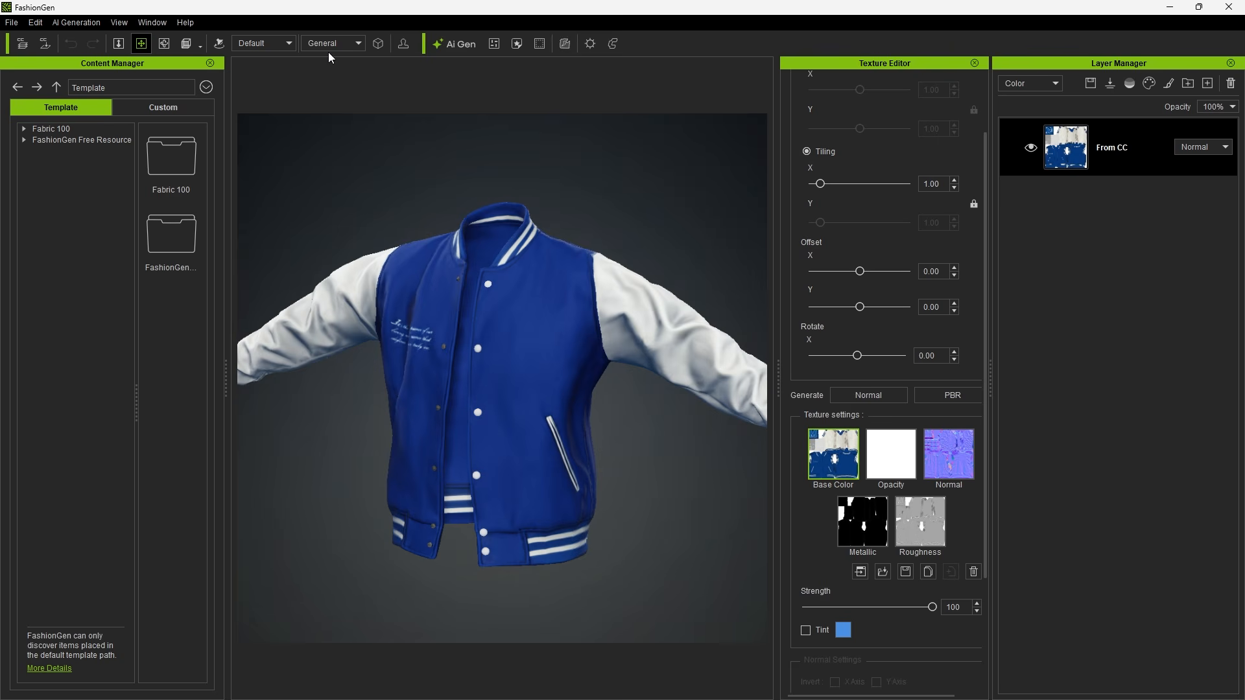
# Switch to the flat 2D texture view and inspect the jacket's Normal map and another channel.
pyautogui.click(379, 44)
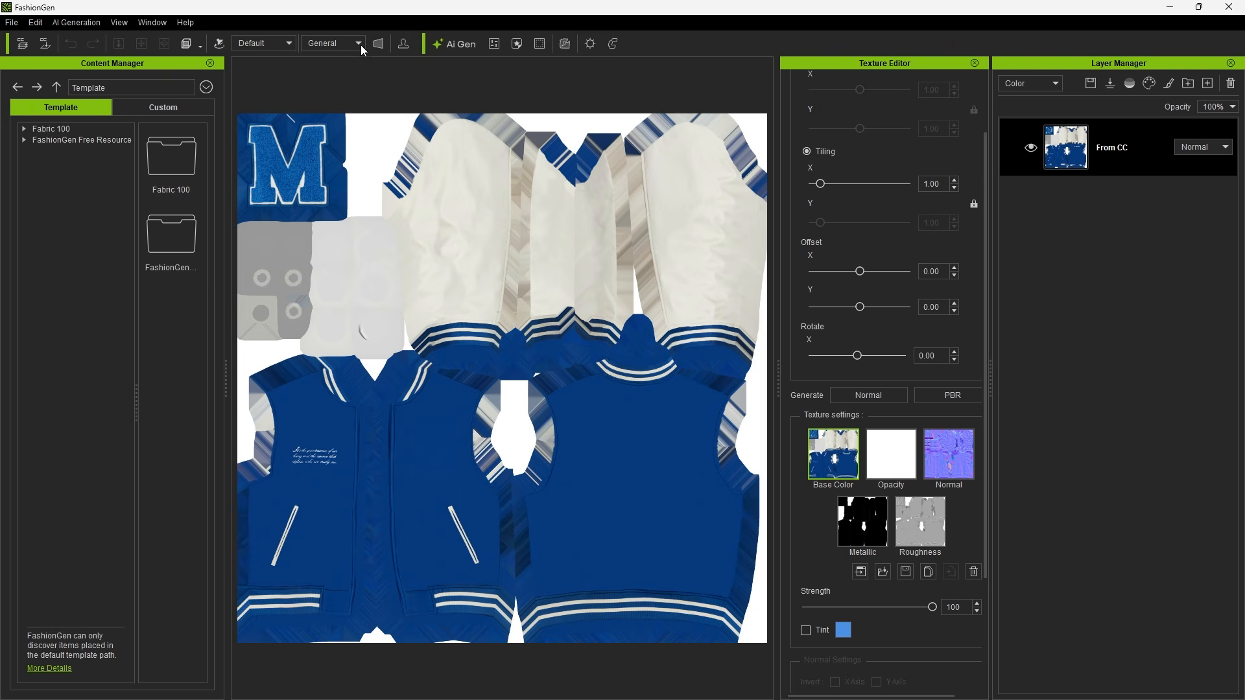
pyautogui.click(358, 45)
pyautogui.click(338, 75)
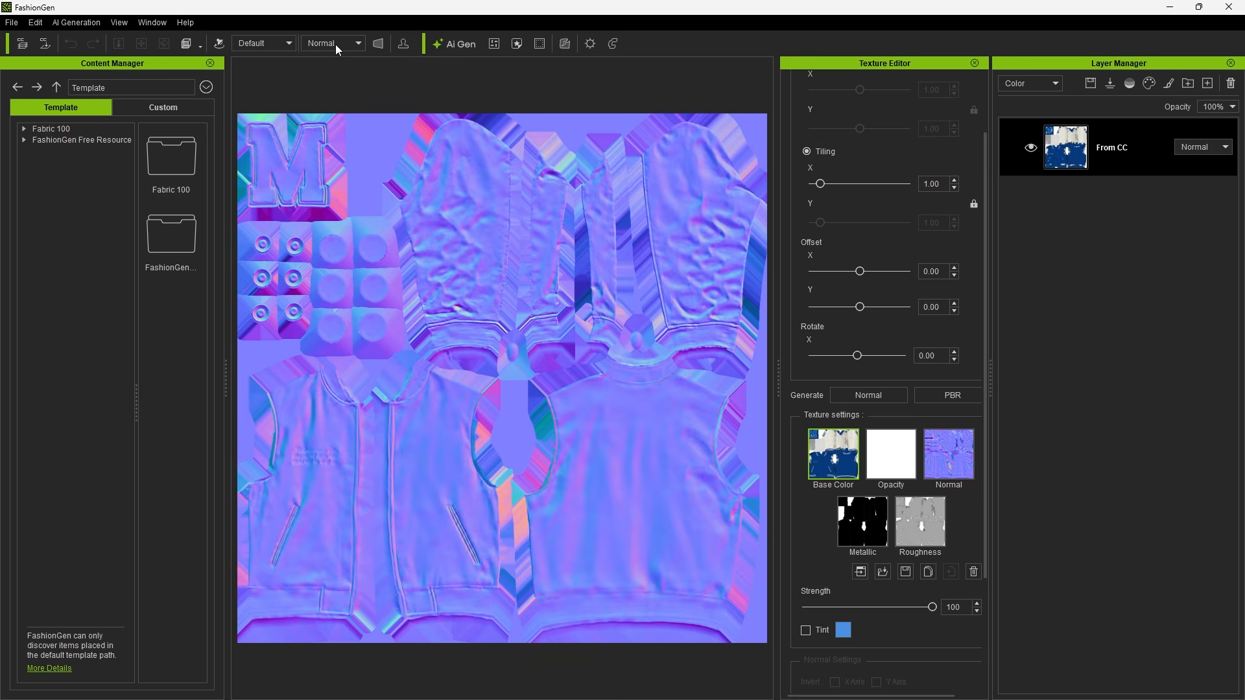
pyautogui.click(336, 44)
pyautogui.click(335, 87)
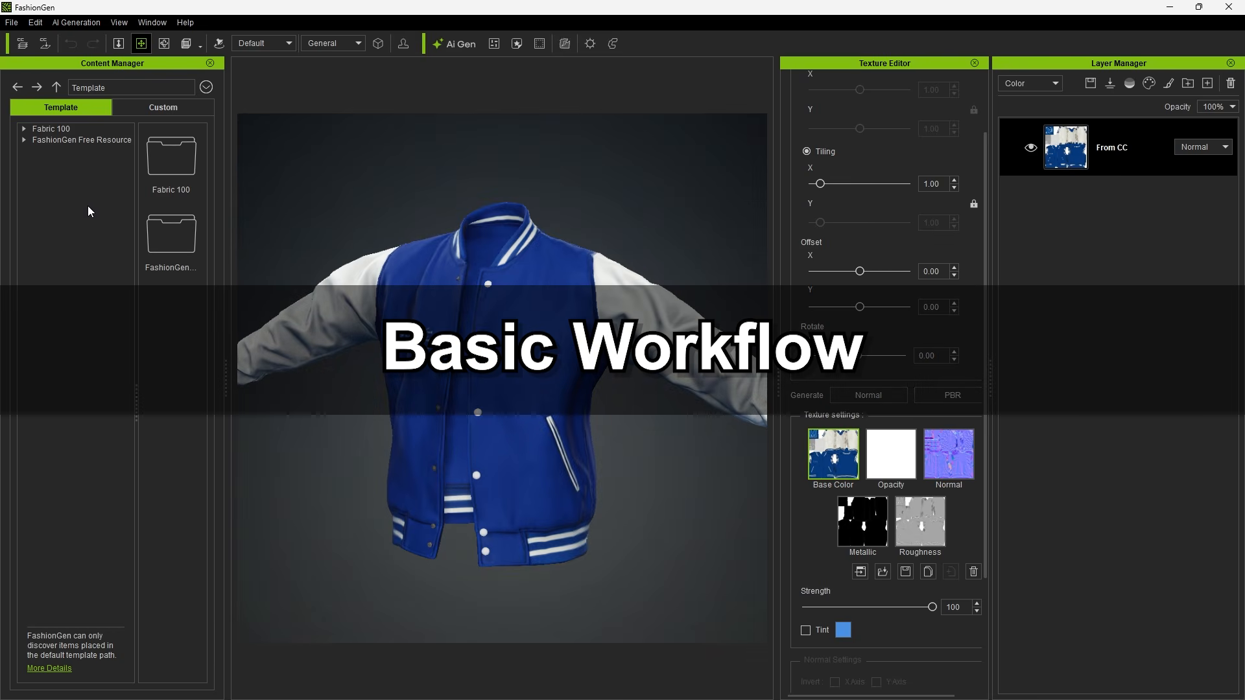
# Browse the FashionGen Free Resource folders and add the Faux Leather and Cotton Twill fabrics from 01-Fabric as jacket layers.
pyautogui.click(62, 141)
pyautogui.click(70, 151)
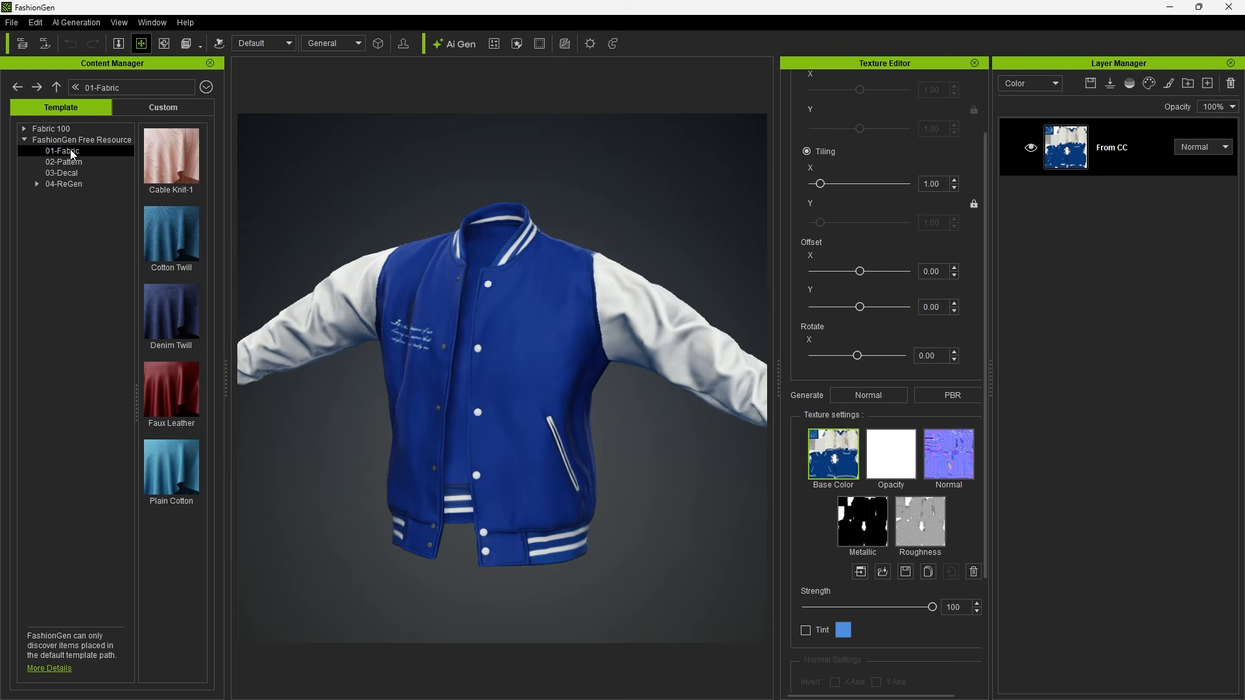
pyautogui.click(69, 163)
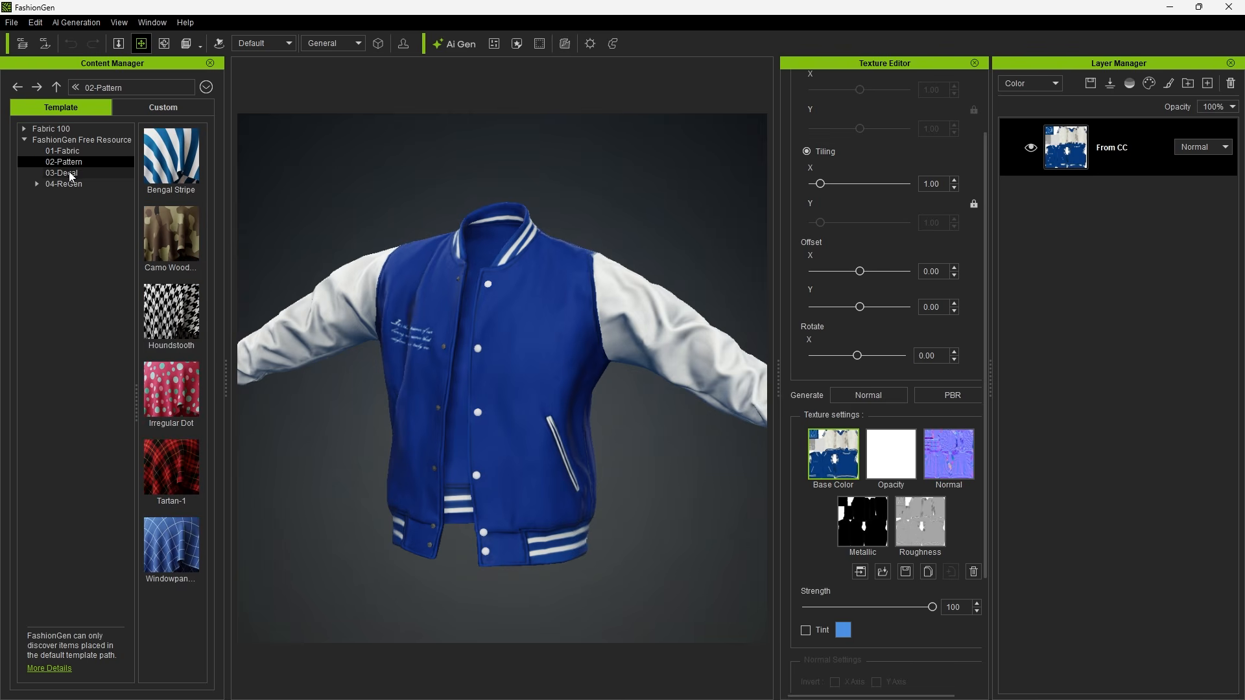
pyautogui.click(69, 172)
pyautogui.click(70, 151)
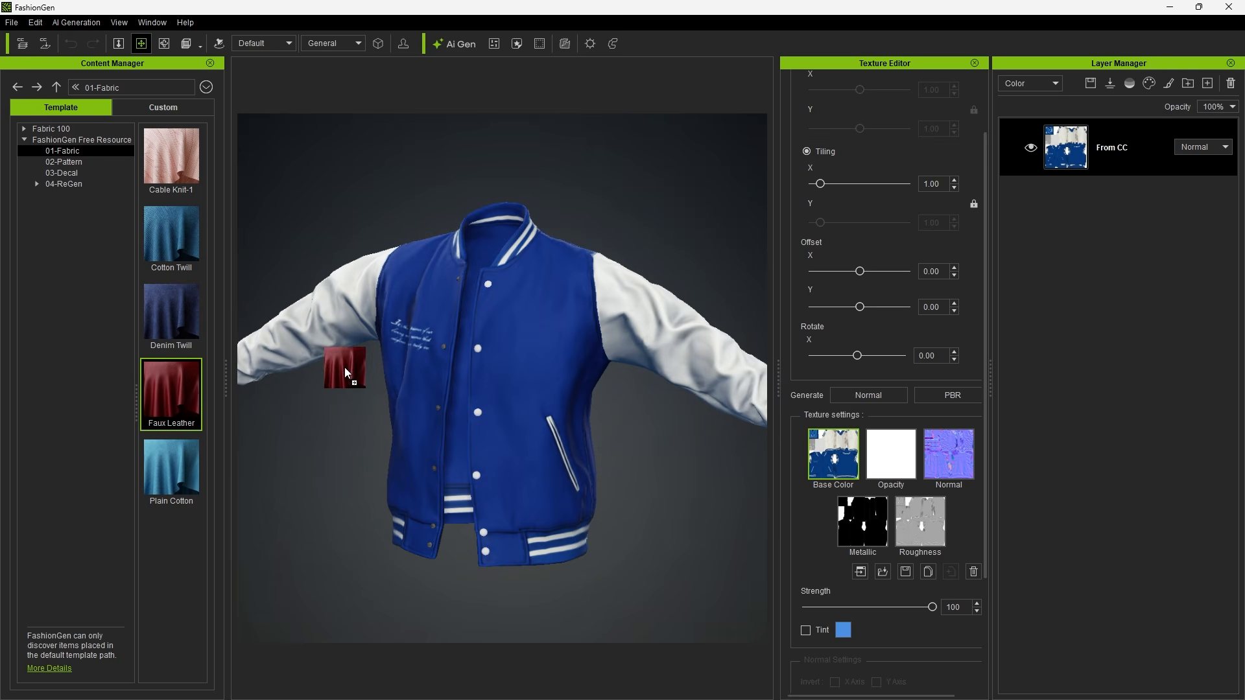
pyautogui.moveTo(344, 367); pyautogui.dragTo(389, 365)
pyautogui.moveTo(171, 235); pyautogui.dragTo(1078, 130)
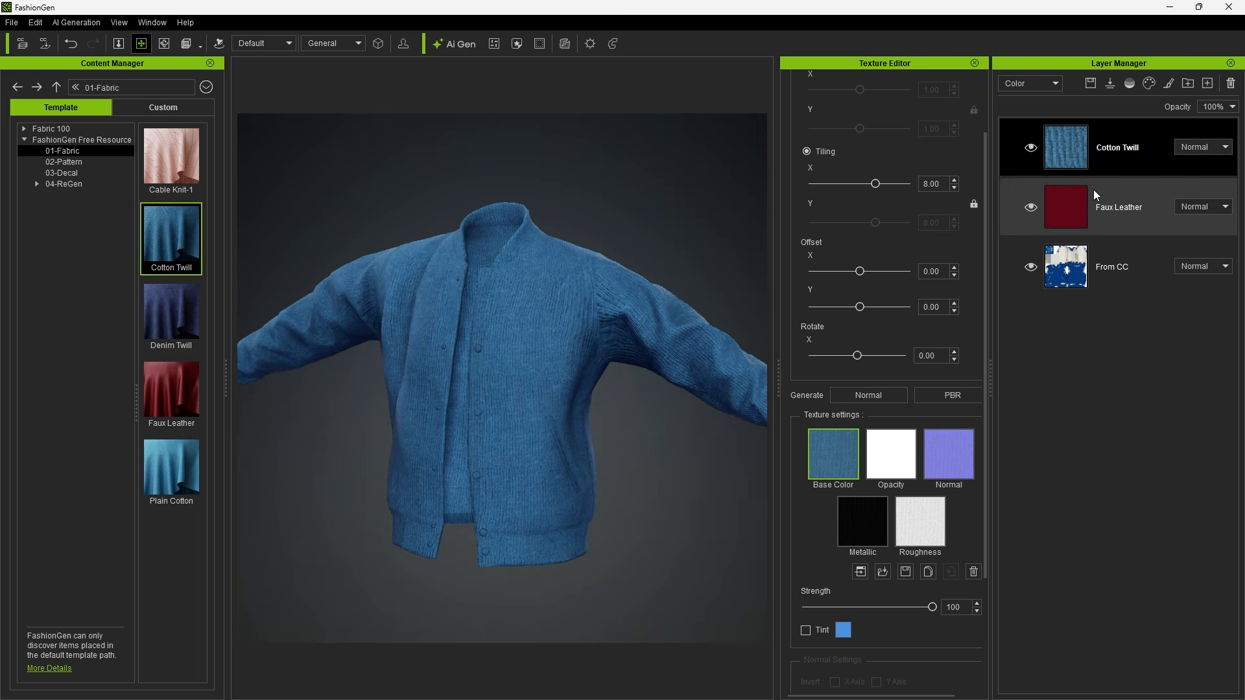
# Try both stacking orders of the Faux Leather and Cotton Twill layers, leaving Cotton Twill on top, and hide the Cotton Twill layer.
pyautogui.moveTo(1093, 189); pyautogui.dragTo(1108, 118)
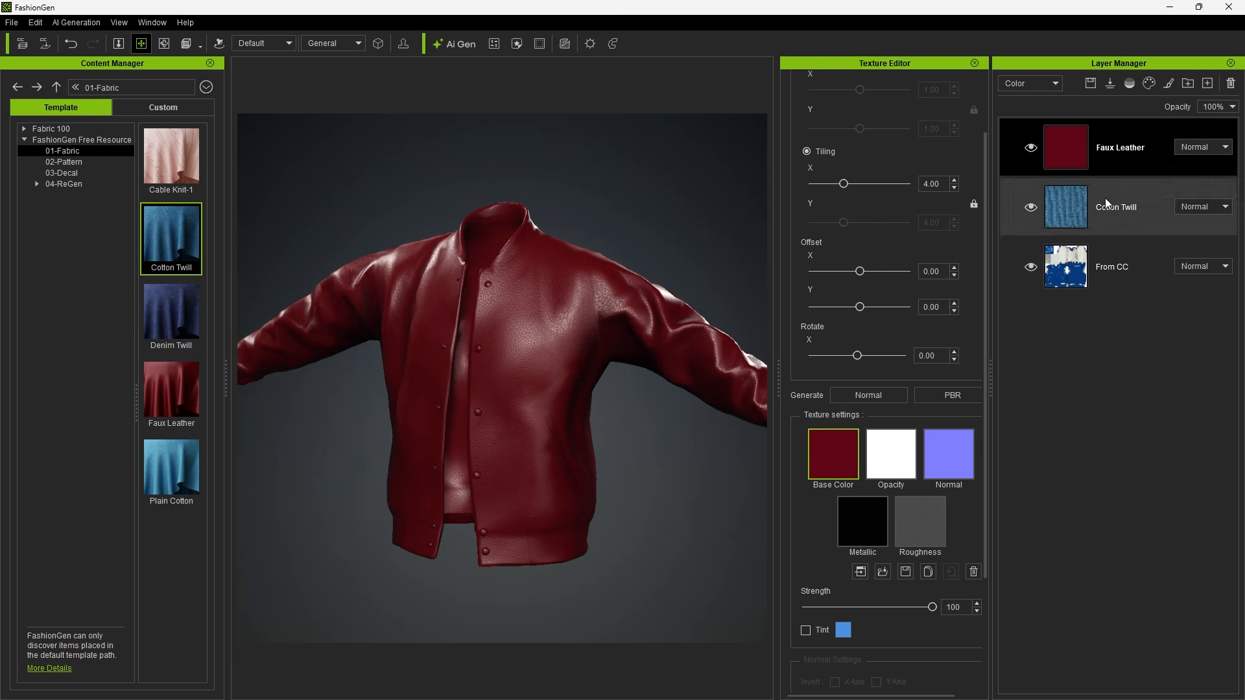
pyautogui.moveTo(1106, 197); pyautogui.dragTo(1107, 120)
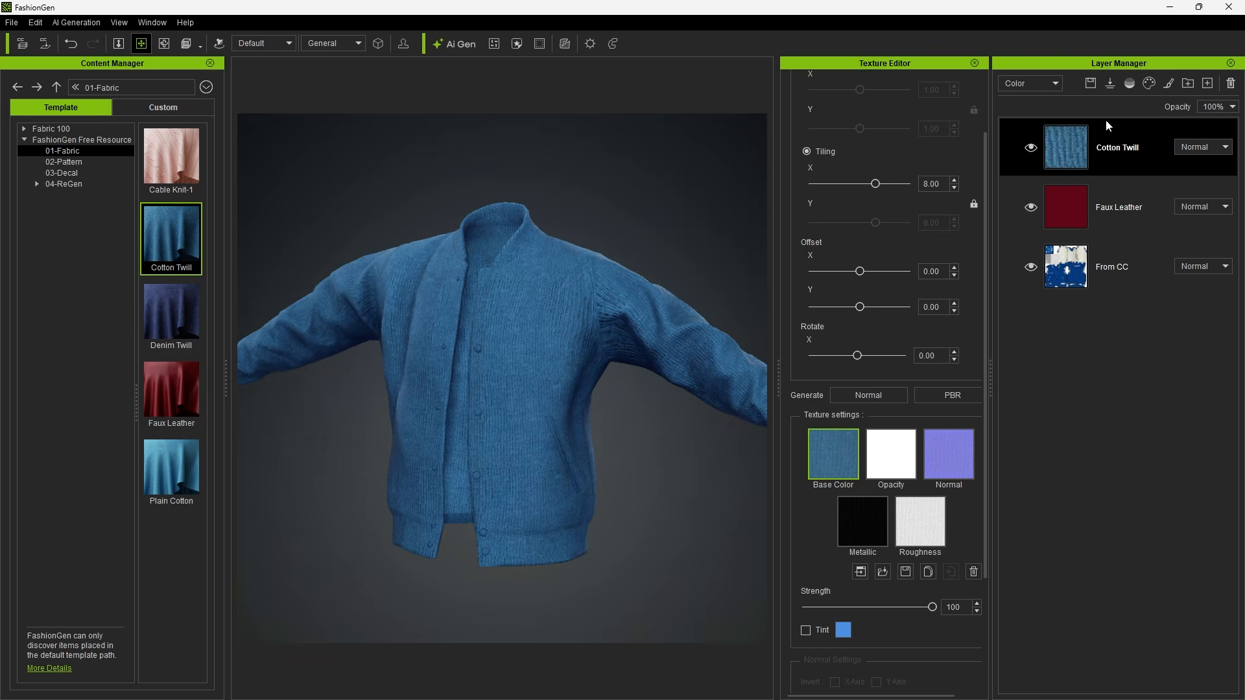
pyautogui.click(1031, 149)
pyautogui.click(1030, 150)
pyautogui.click(1031, 149)
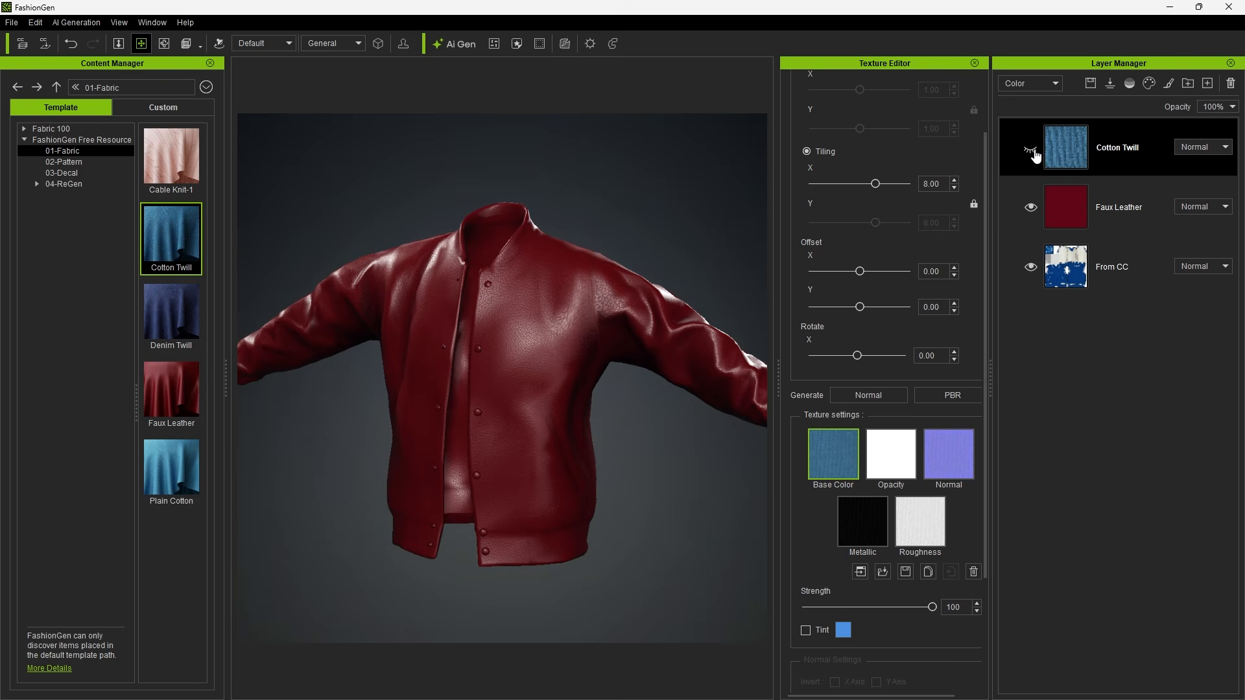
# Enable Tint on the Faux Leather layer's base color and set the tint to black (#000000).
pyautogui.click(1066, 199)
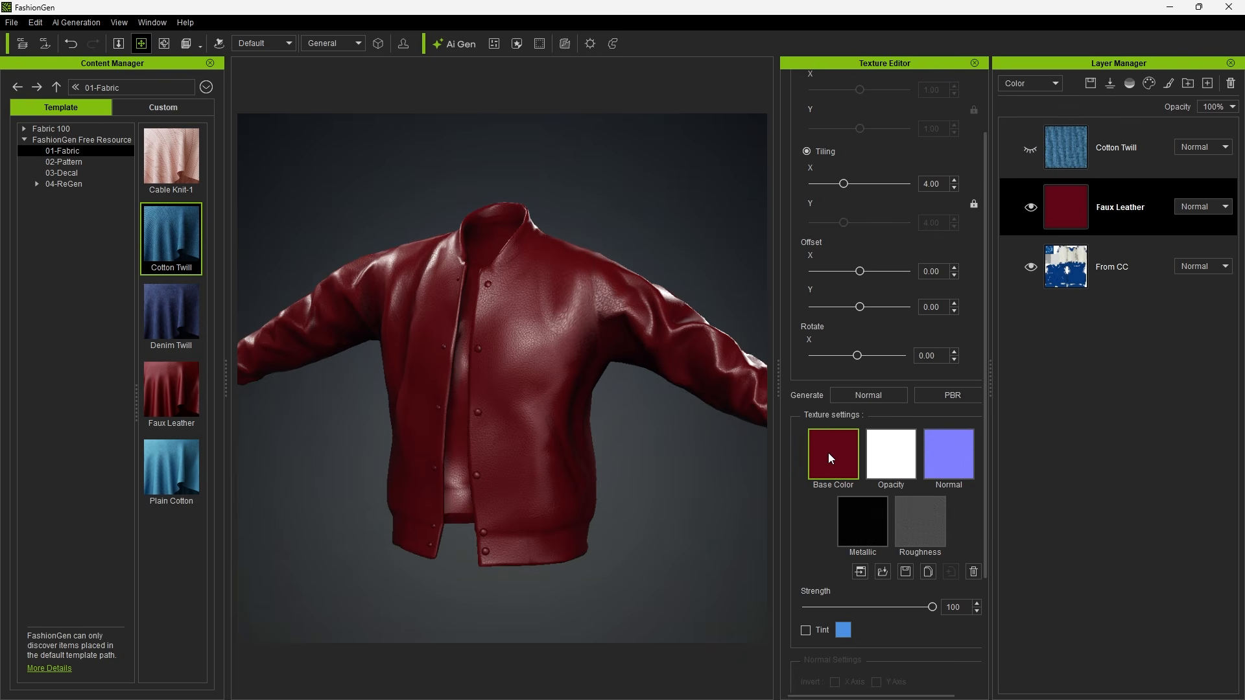
pyautogui.click(806, 630)
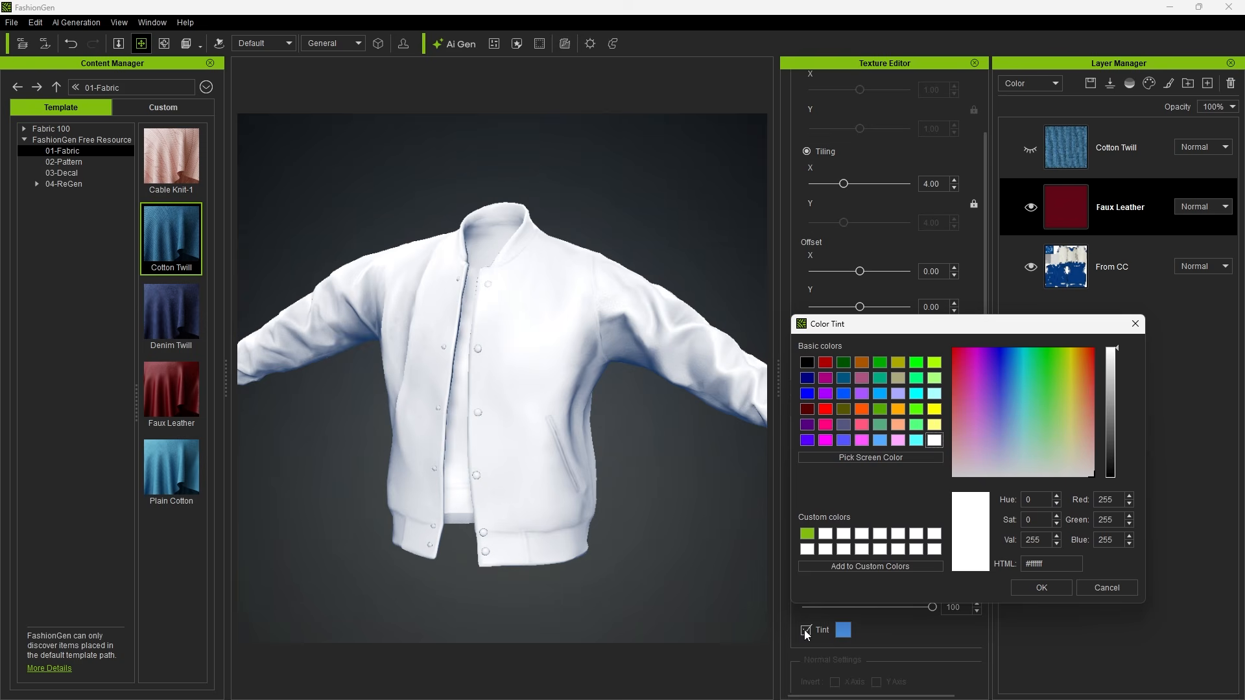
pyautogui.moveTo(1116, 352); pyautogui.dragTo(1107, 481)
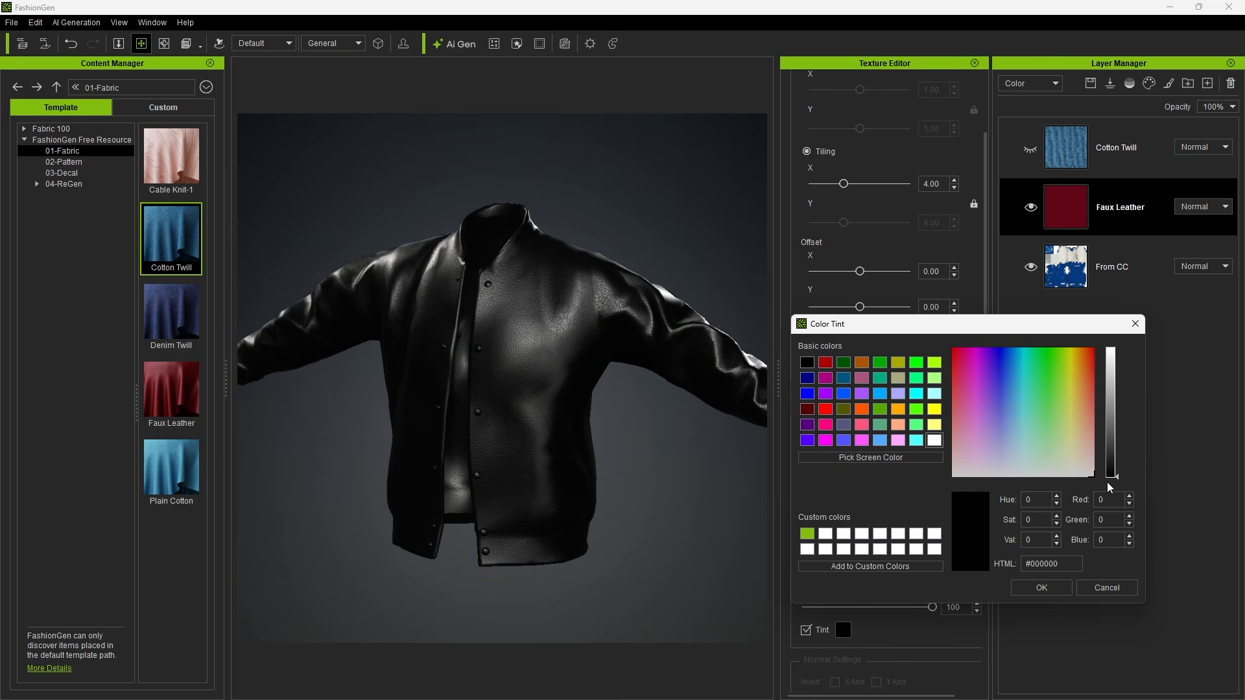
pyautogui.click(1049, 586)
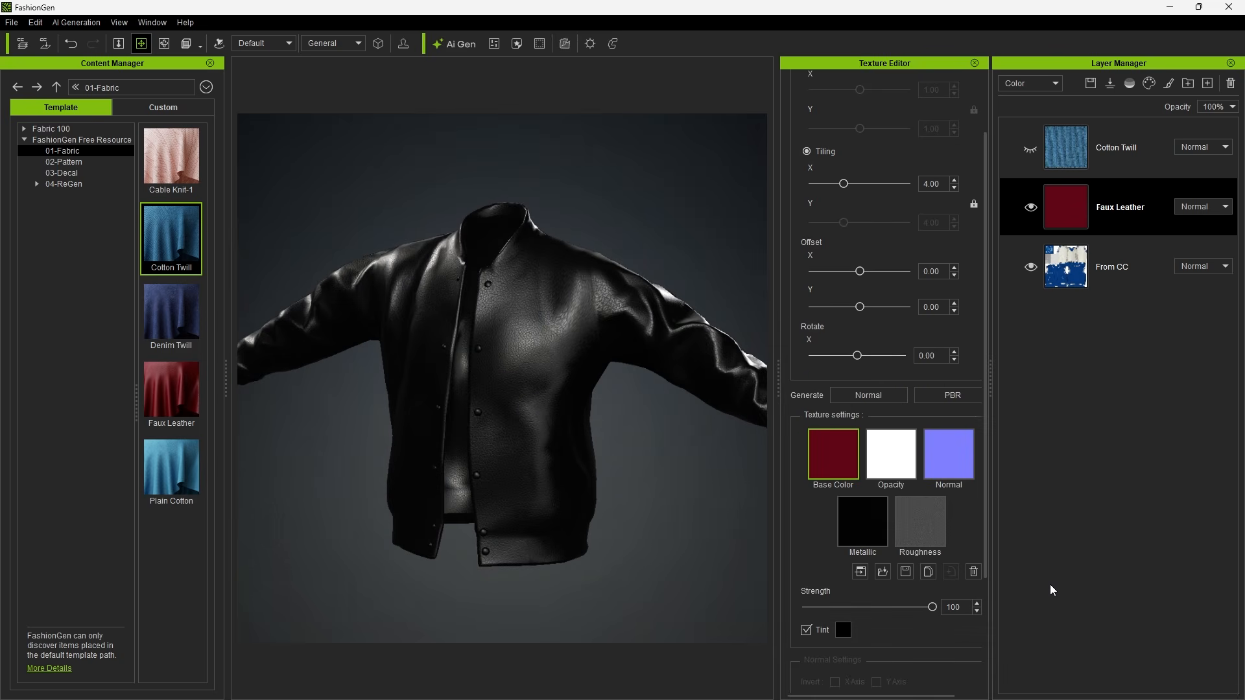
# Display the jacket's Normal channel and set the Faux Leather layer's normal strength to 137.
pyautogui.click(966, 454)
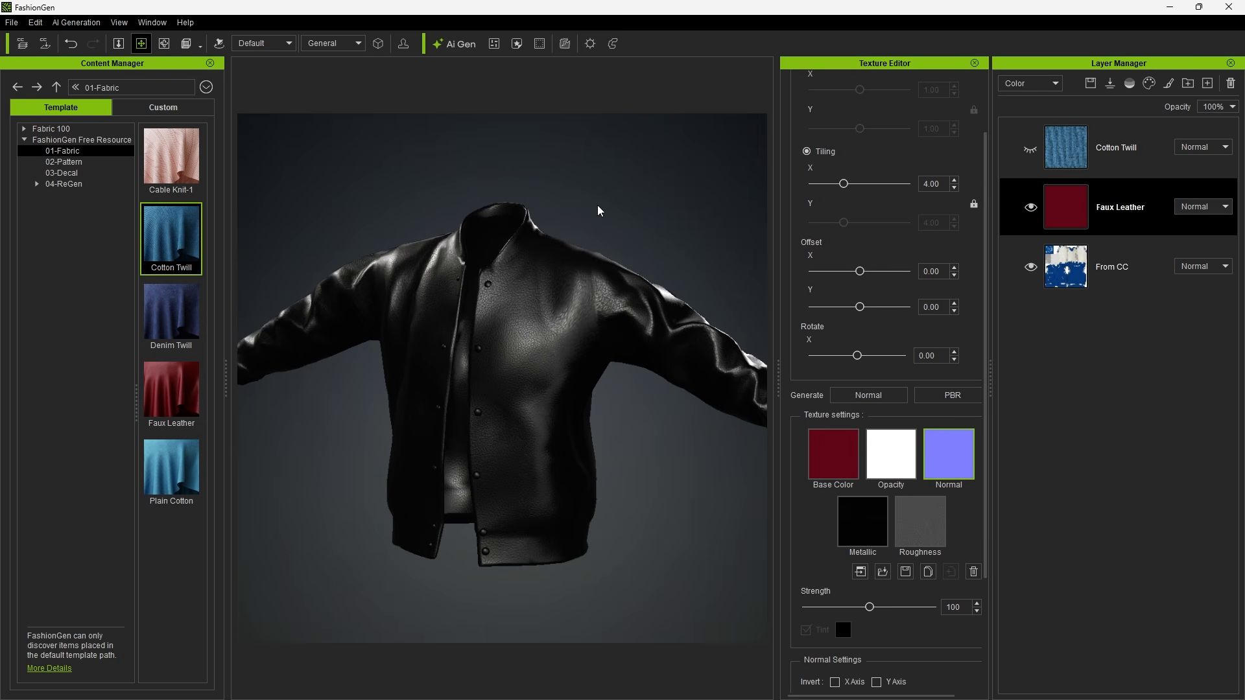
pyautogui.click(341, 46)
pyautogui.click(342, 77)
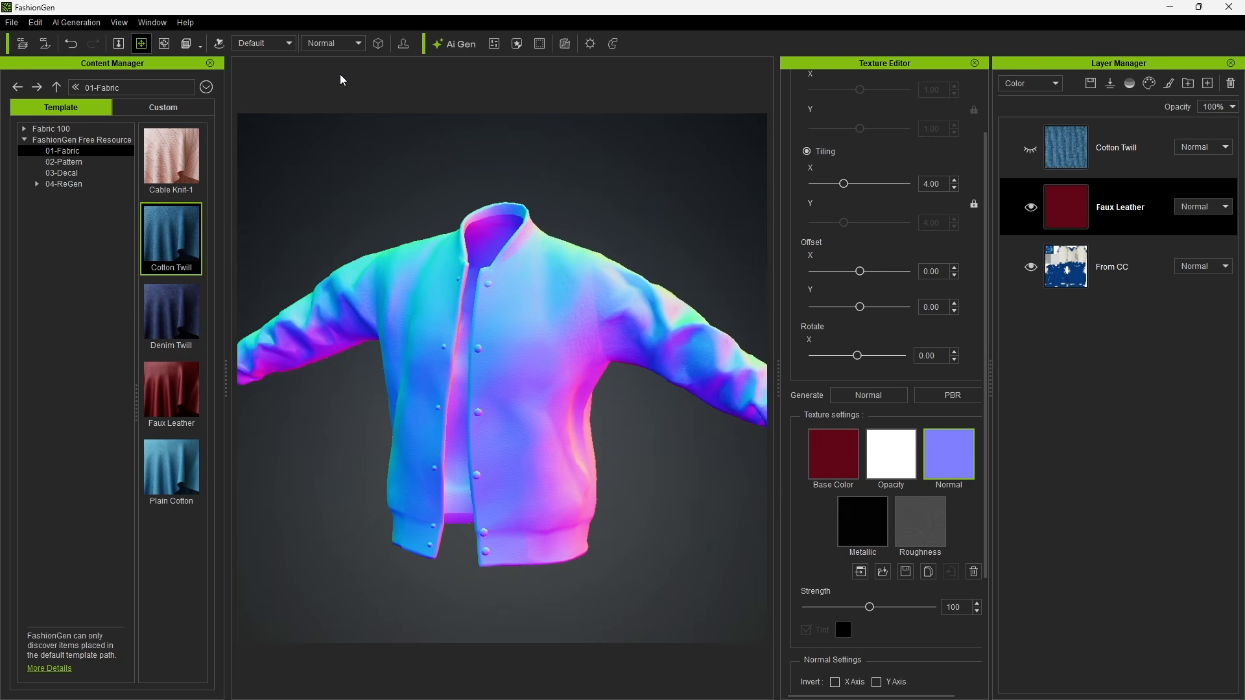
pyautogui.moveTo(869, 607)
pyautogui.mouseDown()
pyautogui.moveTo(973, 606)
pyautogui.moveTo(799, 609)
pyautogui.moveTo(894, 606)
pyautogui.mouseUp()
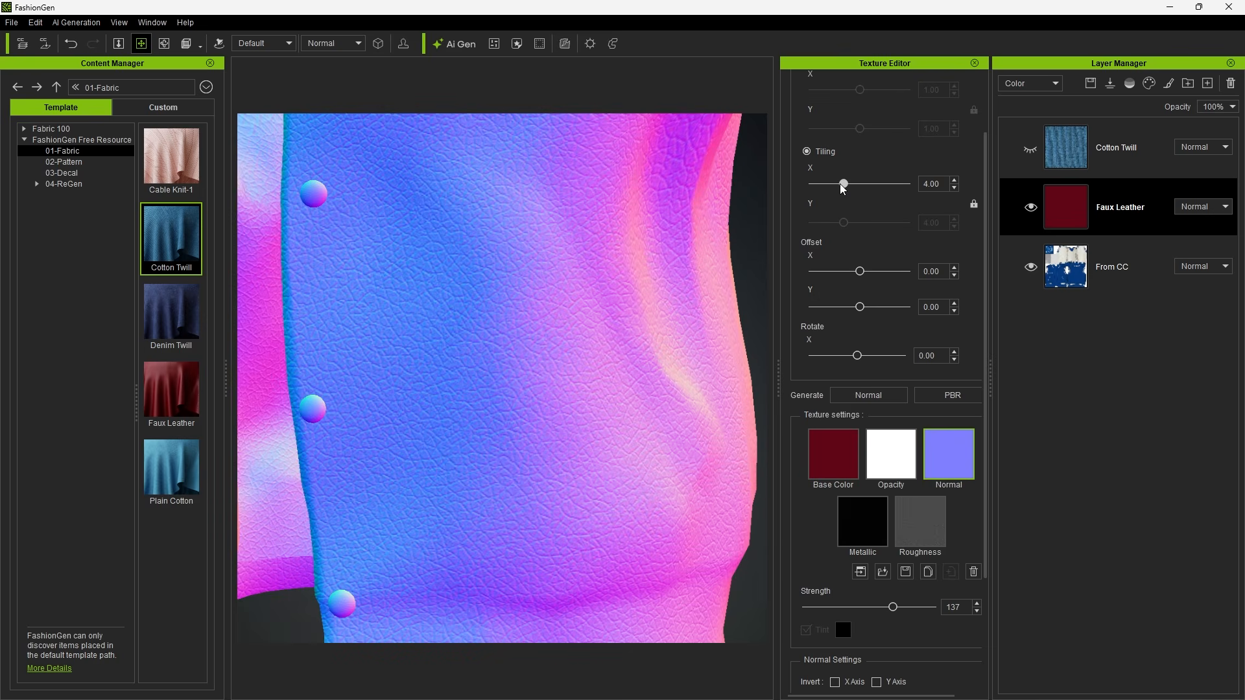
# Set the Faux Leather tiling to 3.32 and the offset to X 0.29, Y -0.23, and return the viewport display to General.
pyautogui.moveTo(841, 184)
pyautogui.mouseDown()
pyautogui.moveTo(862, 184)
pyautogui.moveTo(837, 187)
pyautogui.mouseUp()
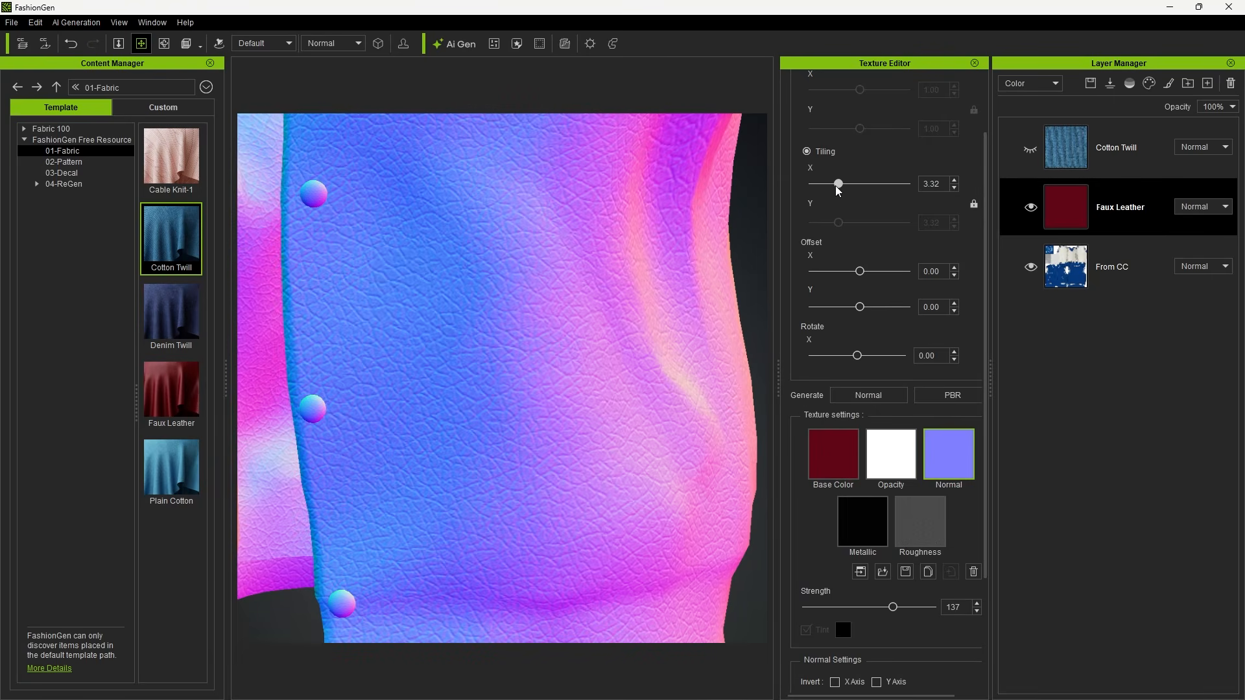
pyautogui.moveTo(854, 271); pyautogui.dragTo(847, 307)
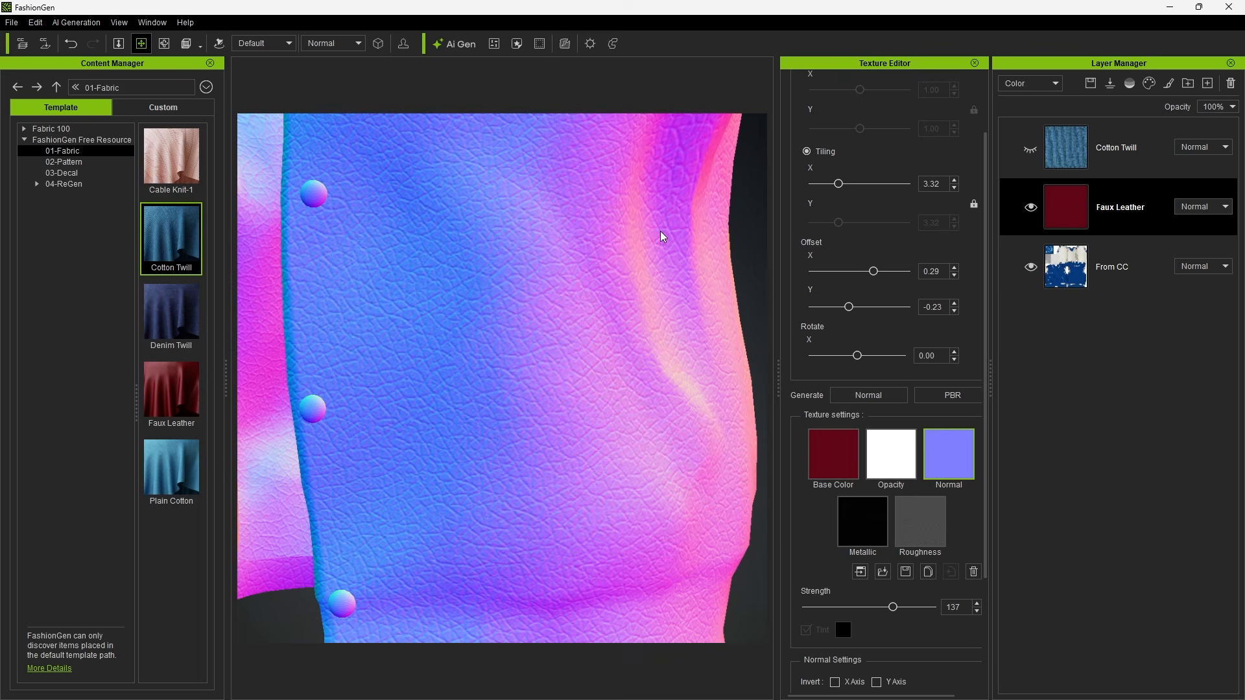
pyautogui.click(327, 44)
pyautogui.click(326, 49)
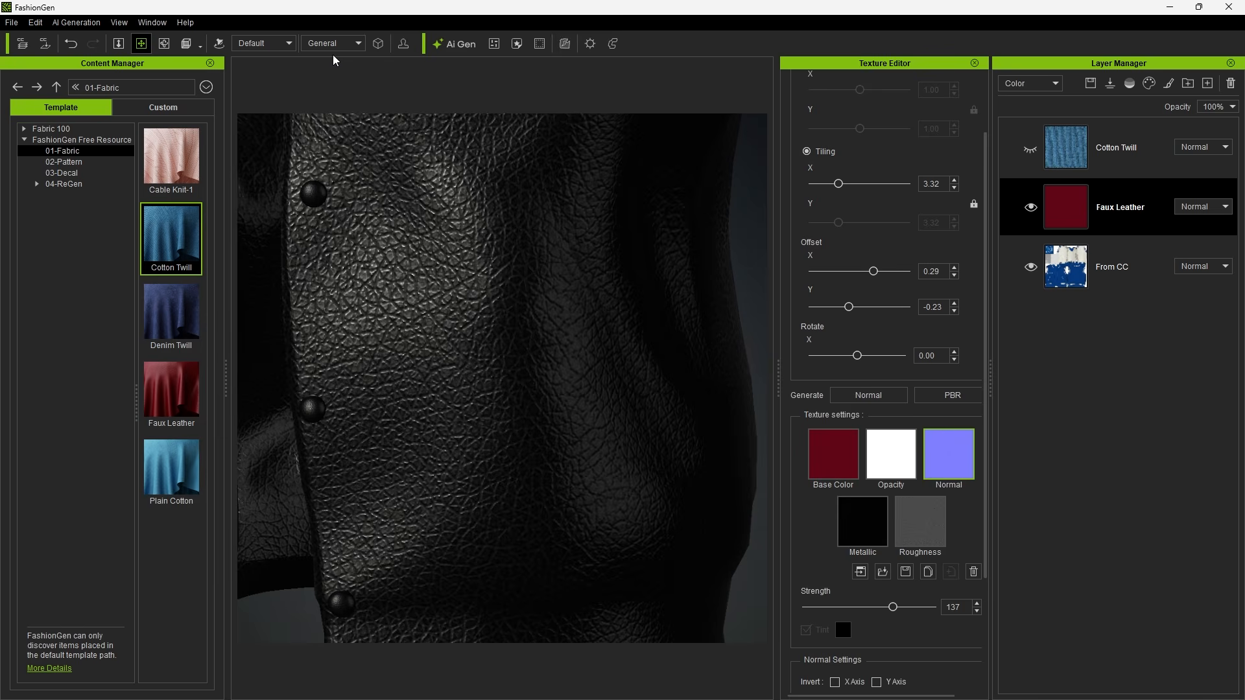
# Set the Faux Leather layer's Metallic brightness to 61 and adjust the brightness of its Roughness texture.
pyautogui.click(863, 523)
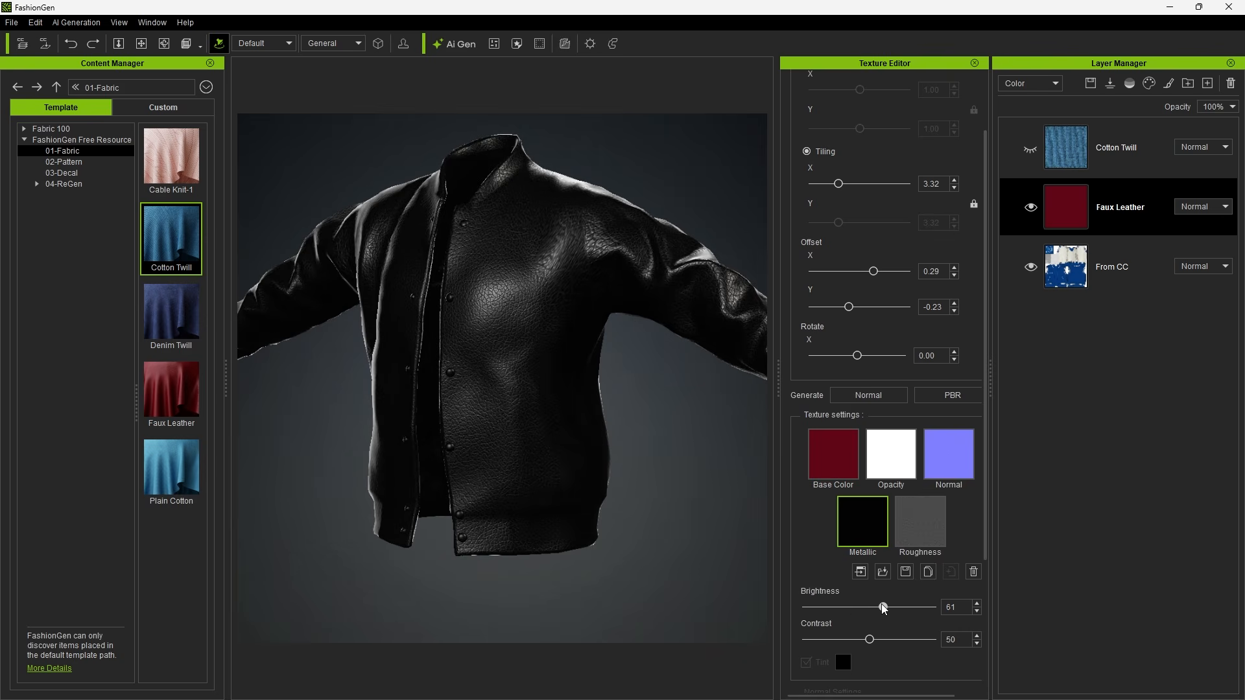
pyautogui.click(916, 536)
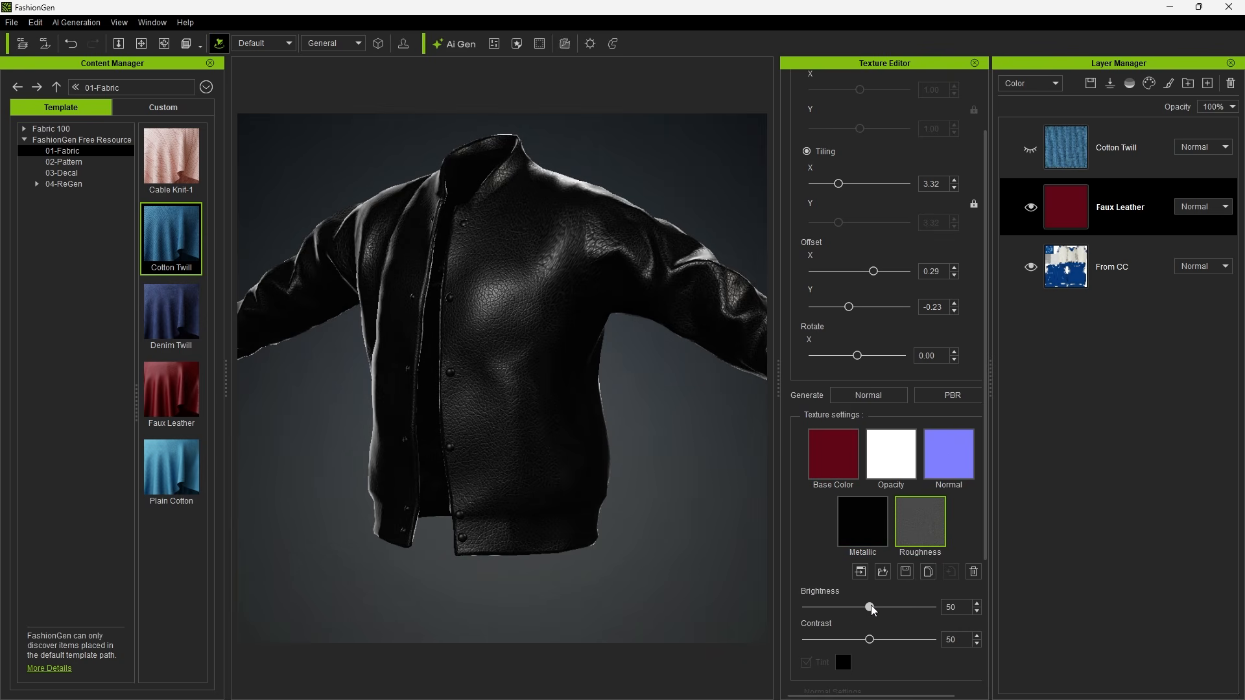
pyautogui.moveTo(870, 608); pyautogui.dragTo(876, 639)
pyautogui.moveTo(711, 189); pyautogui.dragTo(131, 140)
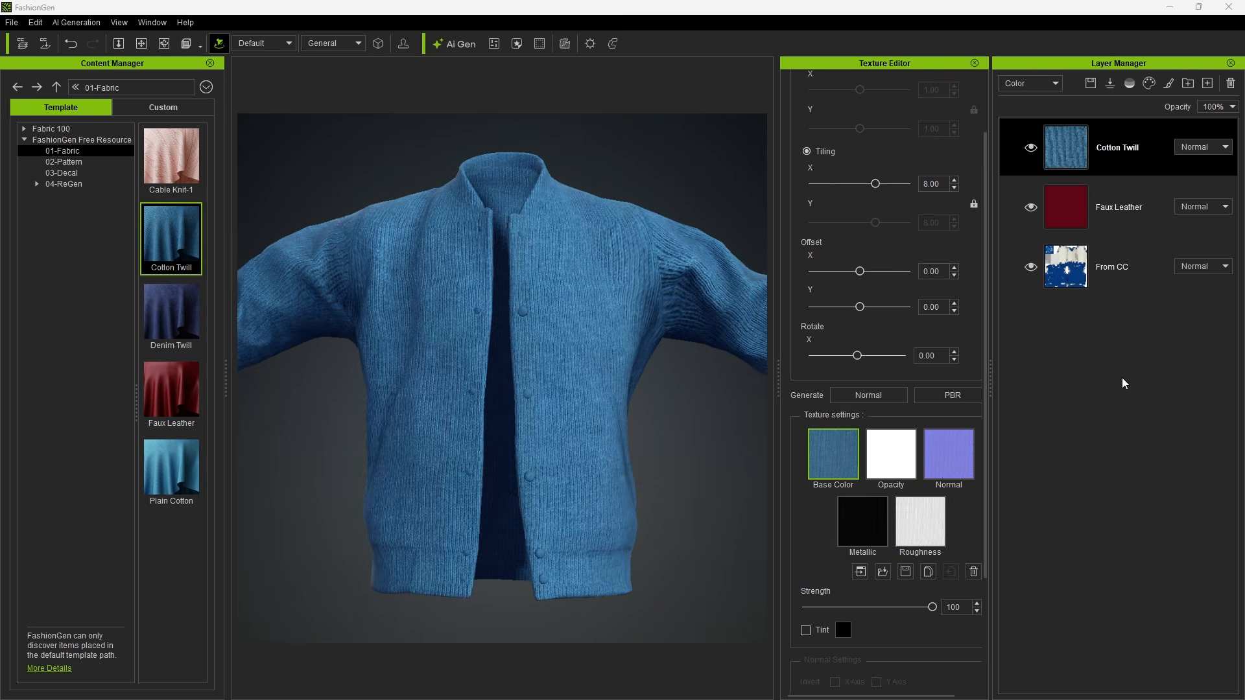
# Display the jacket's Color ID channel to examine its color regions, and return the viewport display to General.
pyautogui.click(1132, 81)
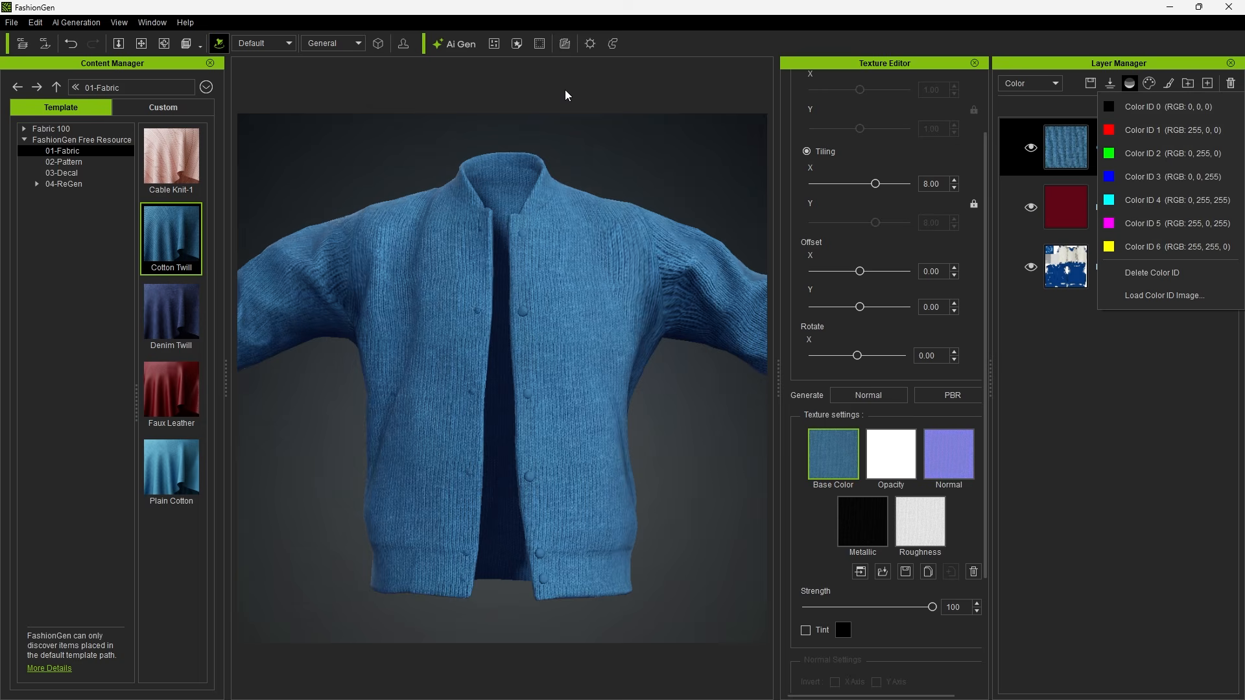
pyautogui.click(335, 46)
pyautogui.click(336, 104)
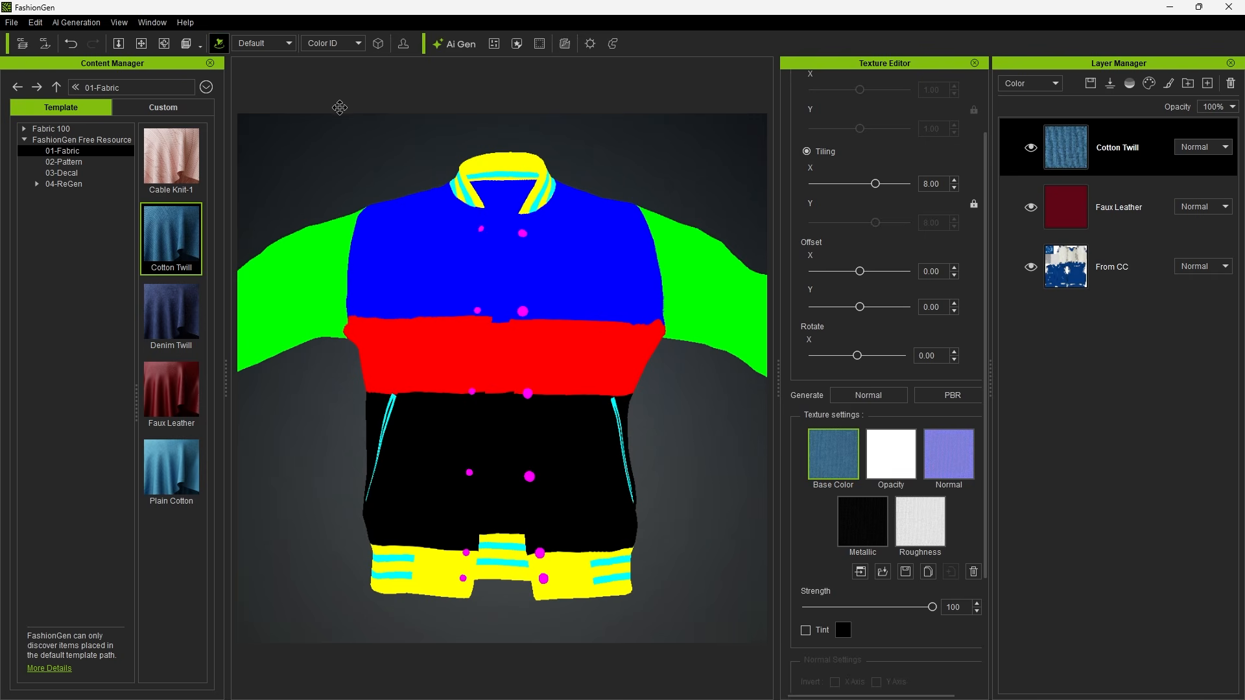
pyautogui.moveTo(679, 170); pyautogui.dragTo(599, 194)
pyautogui.click(321, 44)
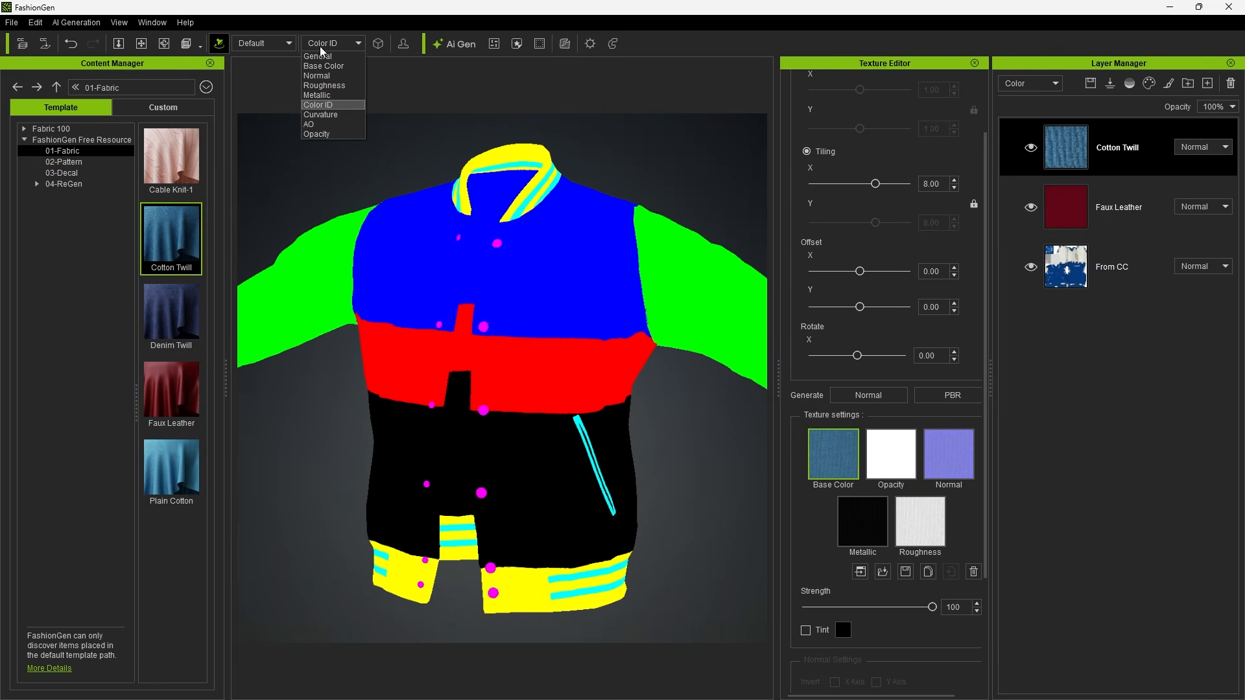
pyautogui.click(324, 55)
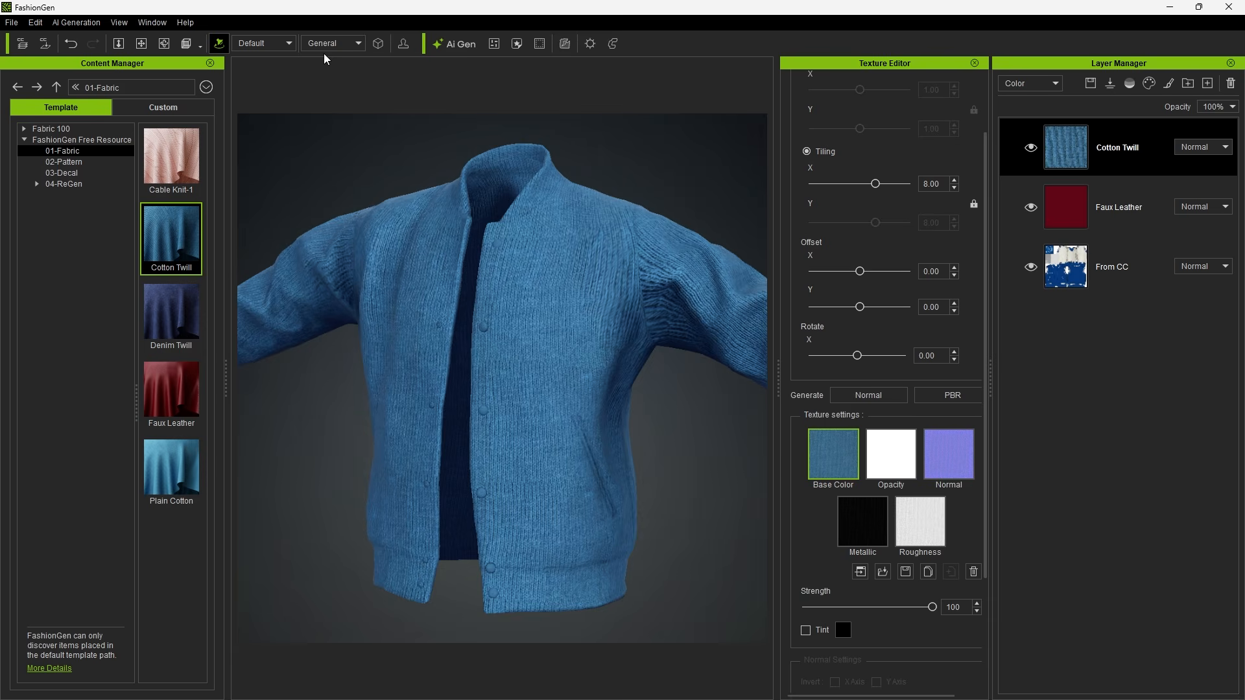
# Assign Color ID 6 (RGB 255, 255, 0) to the Cotton Twill layer and tint its base color gray.
pyautogui.click(1131, 84)
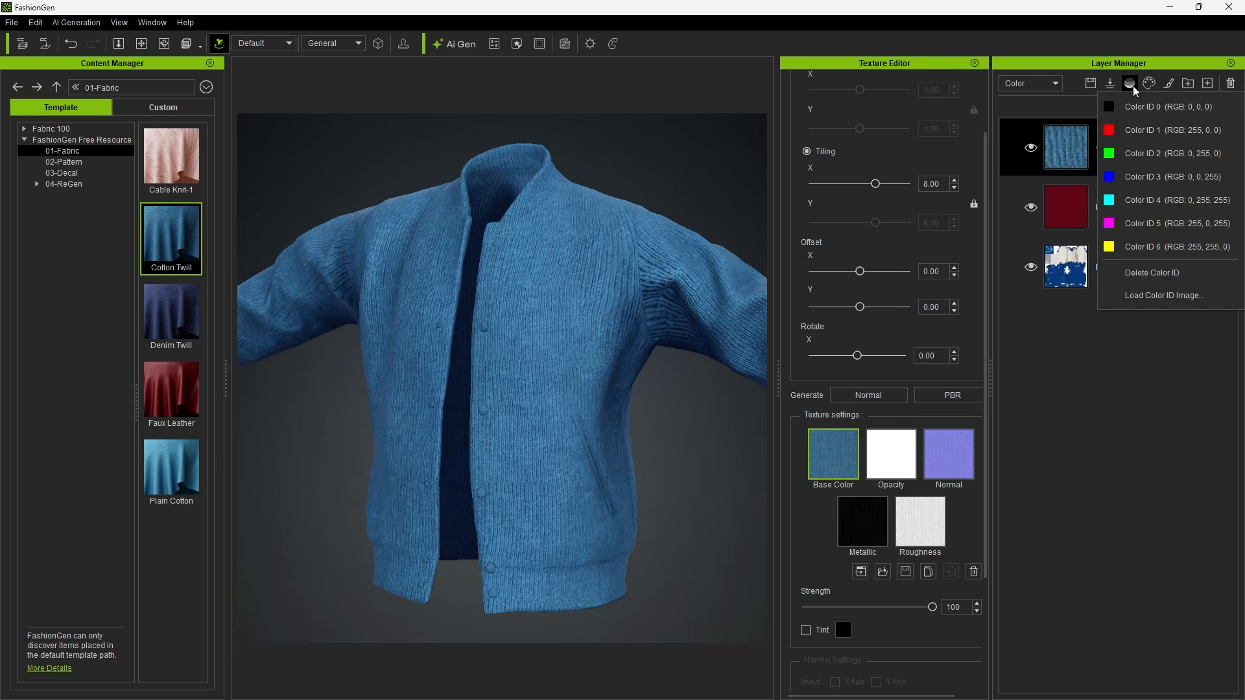
pyautogui.click(1161, 247)
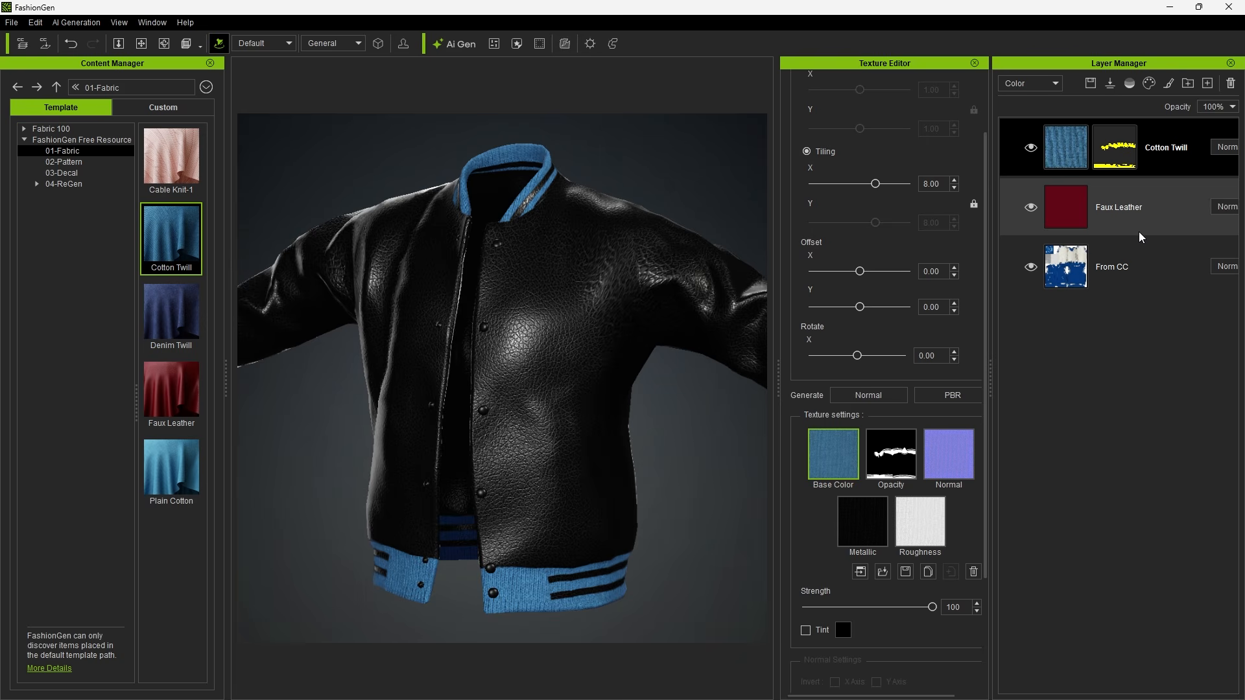
pyautogui.click(806, 630)
pyautogui.moveTo(1114, 367); pyautogui.dragTo(1122, 431)
pyautogui.click(1060, 586)
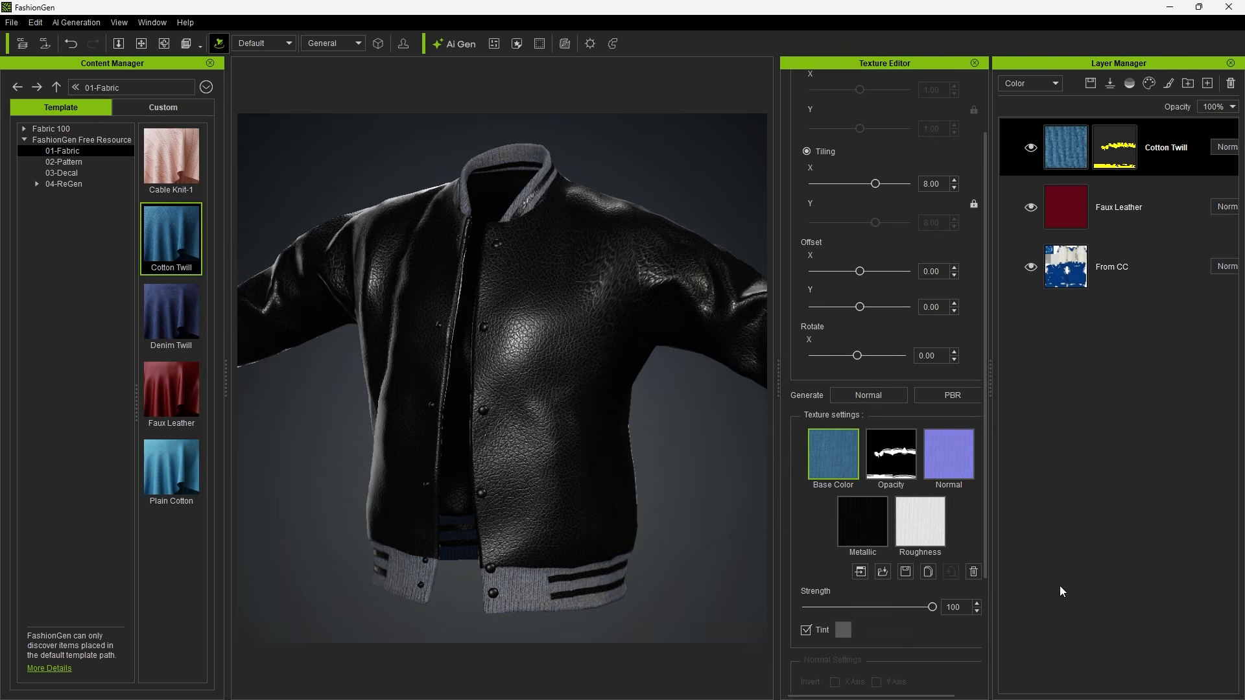
# Duplicate the Cotton Twill layer and assign Color ID 4 (RGB 0, 255, 255) to the copy.
pyautogui.rightClick(1166, 154)
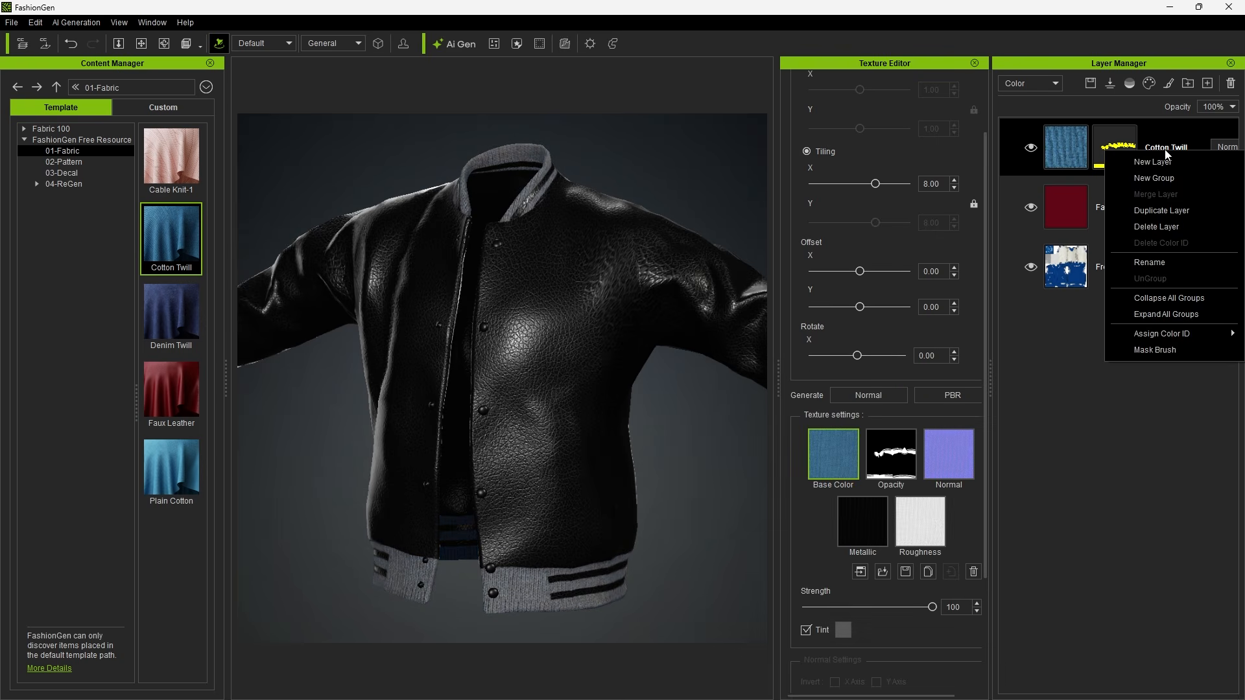
pyautogui.click(1162, 210)
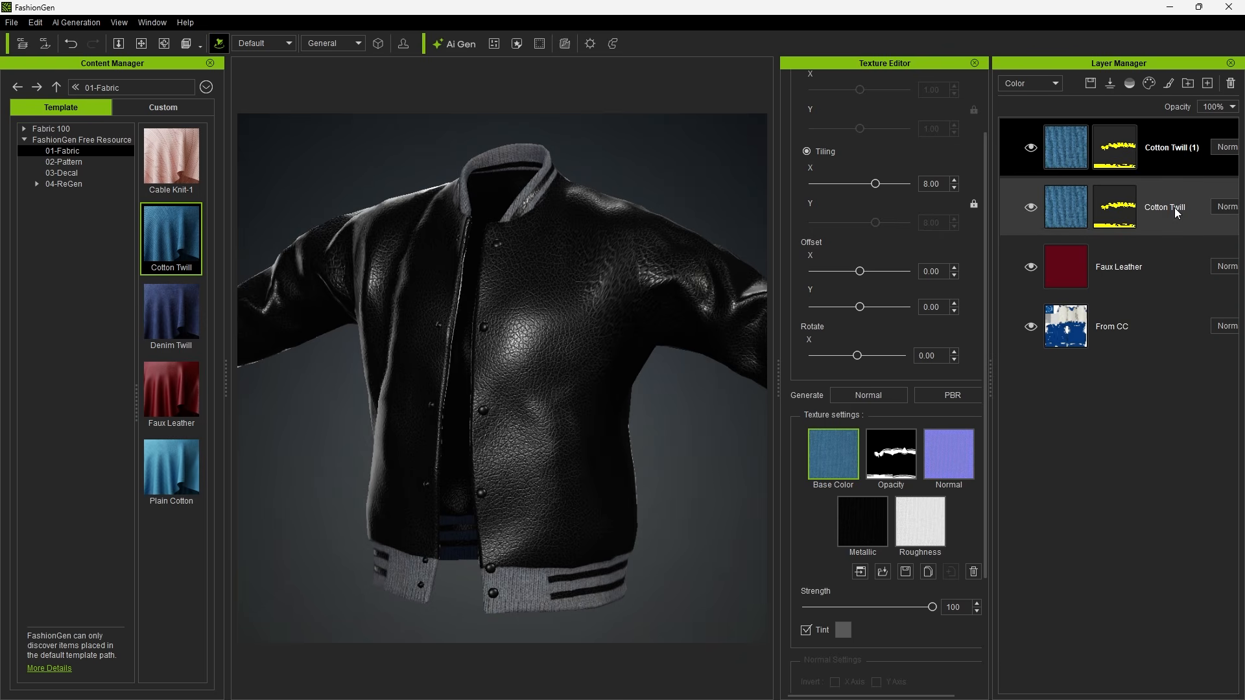
pyautogui.click(1126, 88)
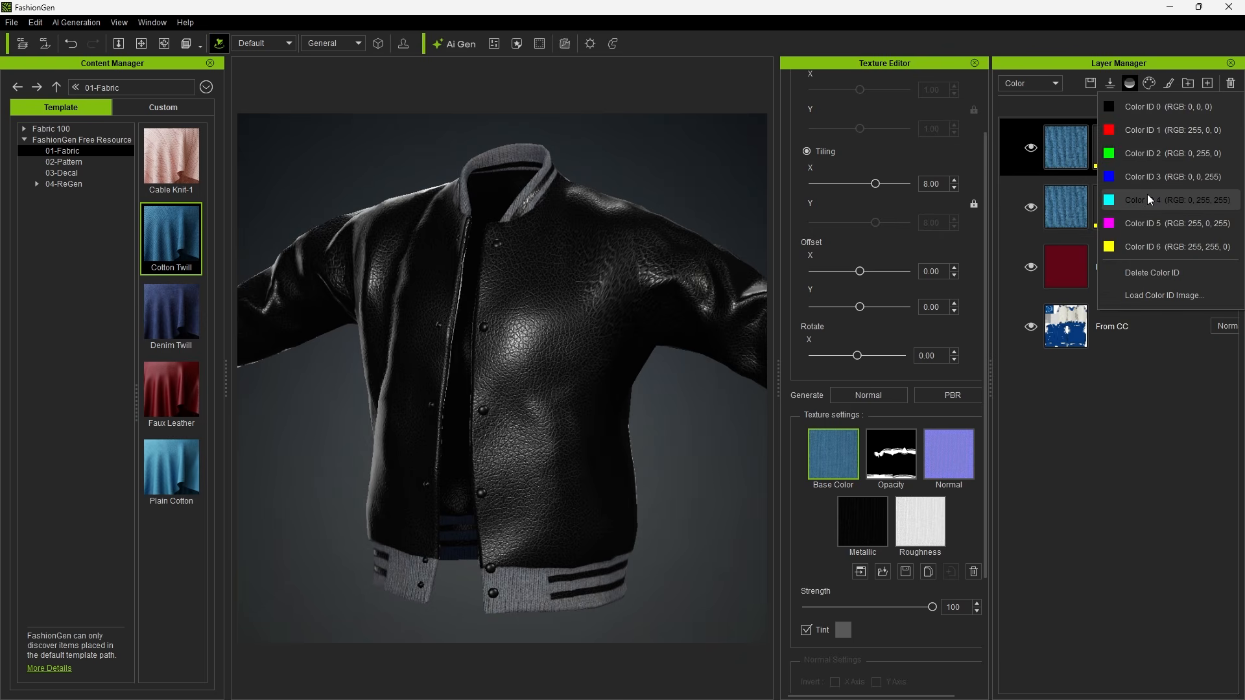
pyautogui.click(1129, 209)
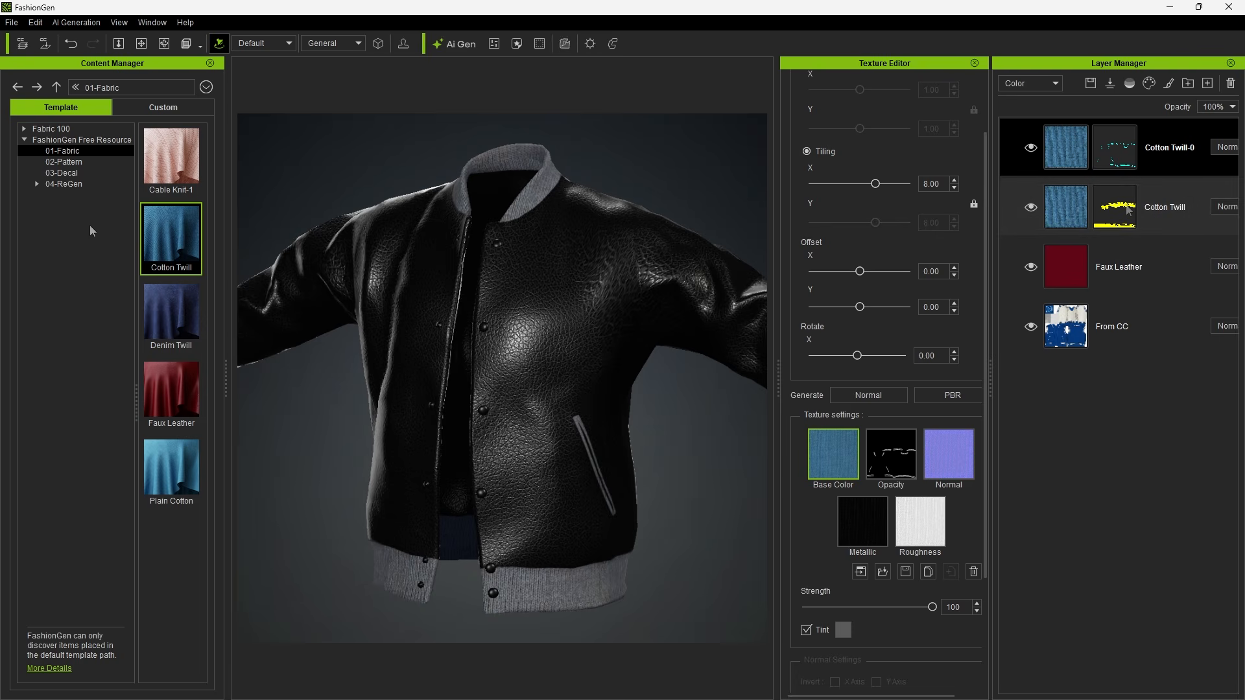
# Apply the Windowpane Check template from 02-Pattern to the jacket and set its tiling to 12.
pyautogui.click(65, 161)
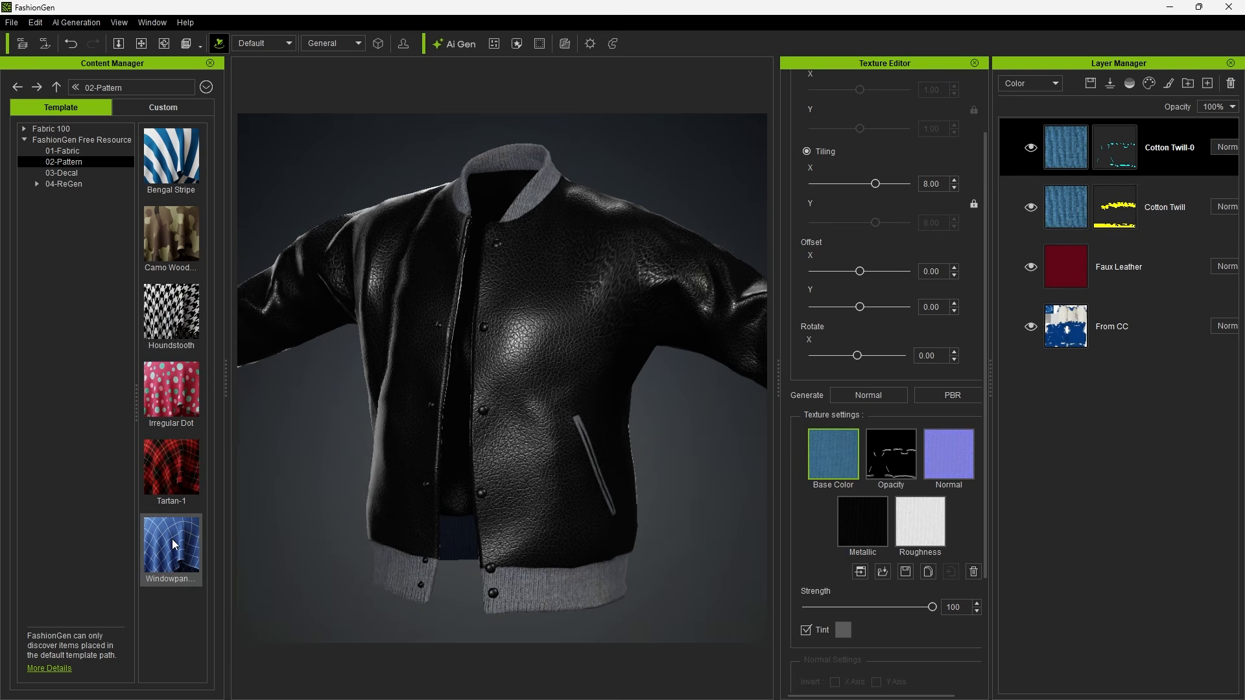
pyautogui.moveTo(172, 539); pyautogui.dragTo(448, 376)
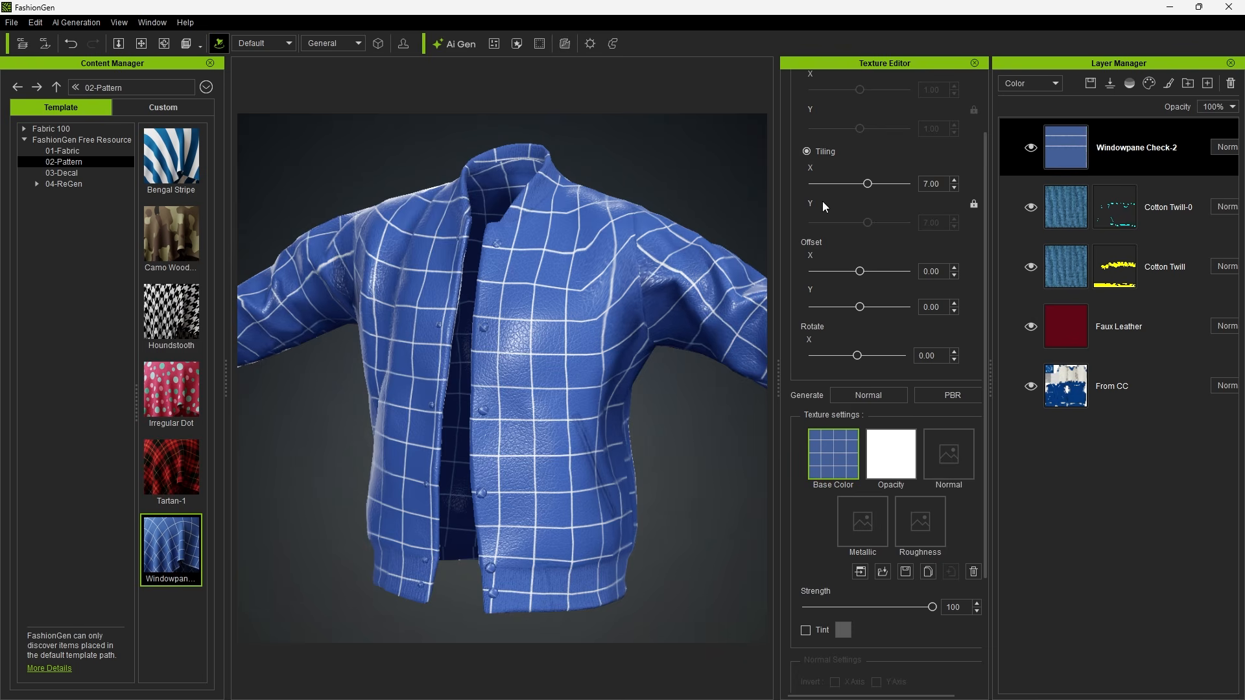
pyautogui.moveTo(875, 184); pyautogui.dragTo(911, 184)
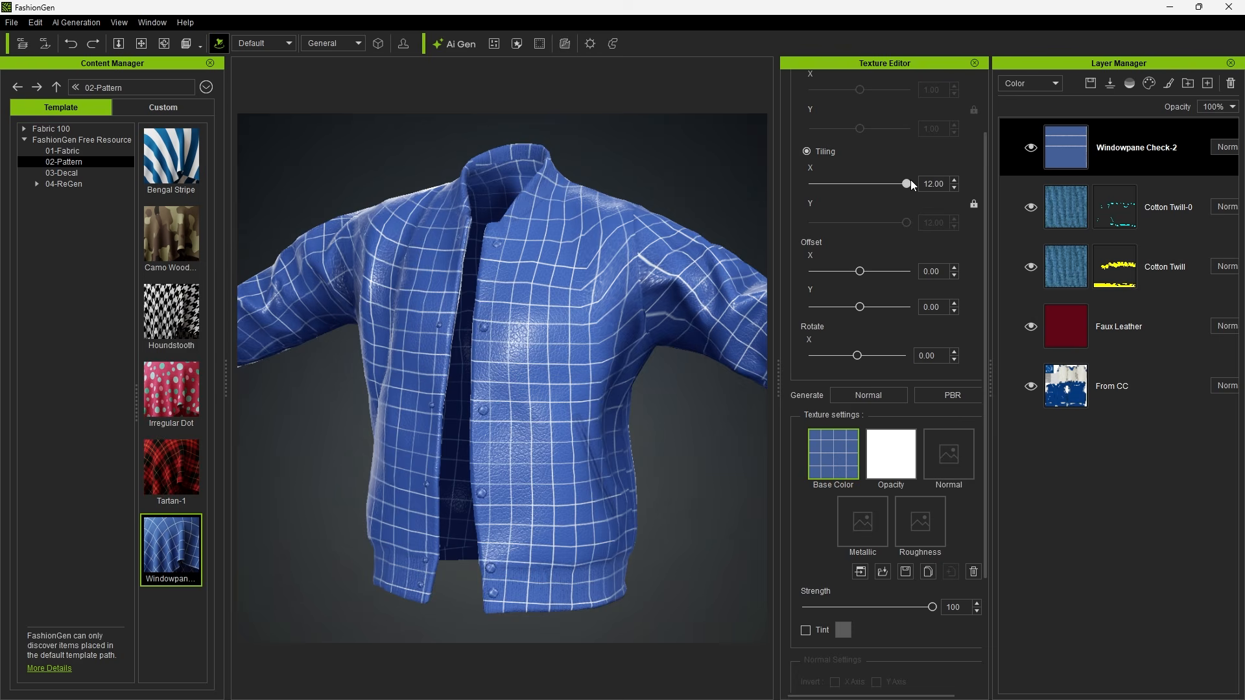
# Assign Color ID 6 (RGB 255, 255, 0) to the Windowpane Check layer and tint its base color black (#000000).
pyautogui.click(1128, 83)
pyautogui.click(1138, 247)
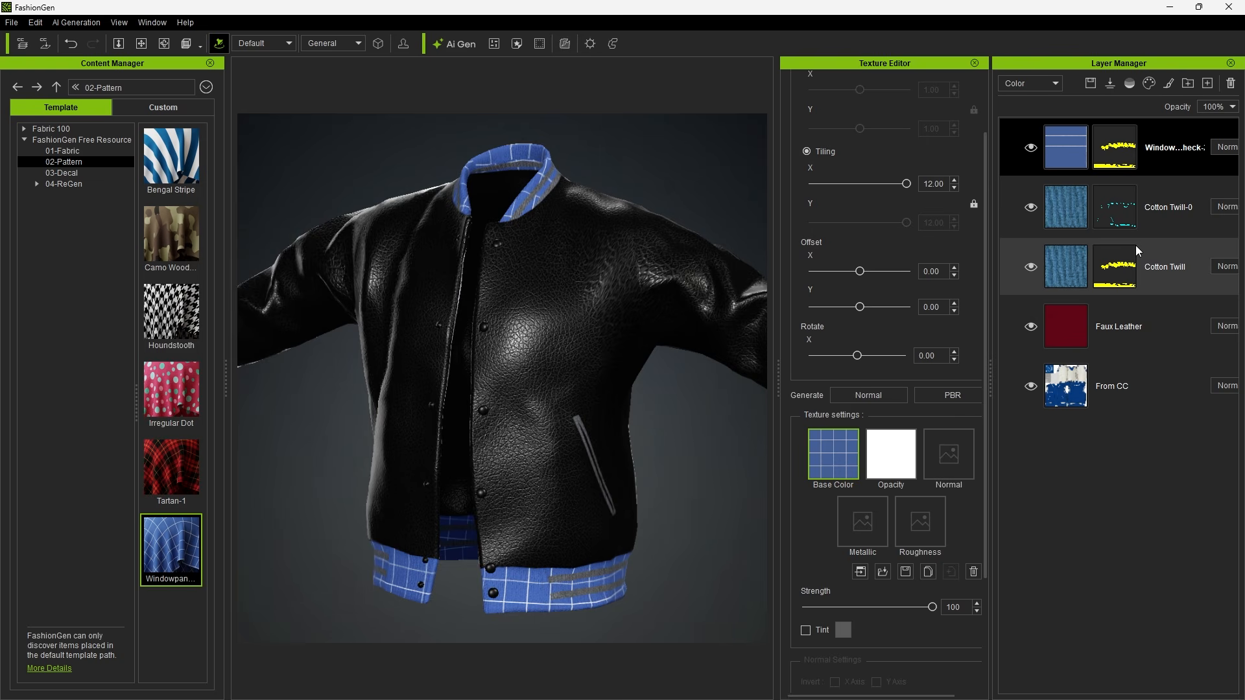
pyautogui.click(805, 630)
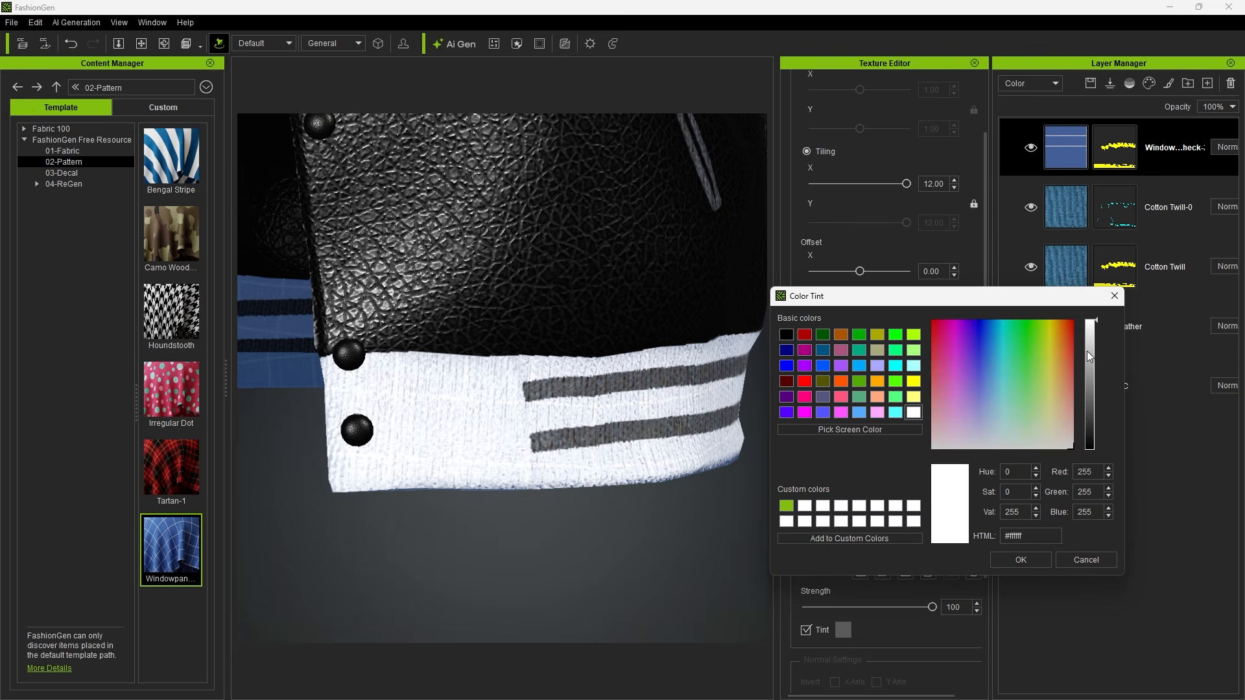
pyautogui.moveTo(1087, 352); pyautogui.dragTo(1084, 465)
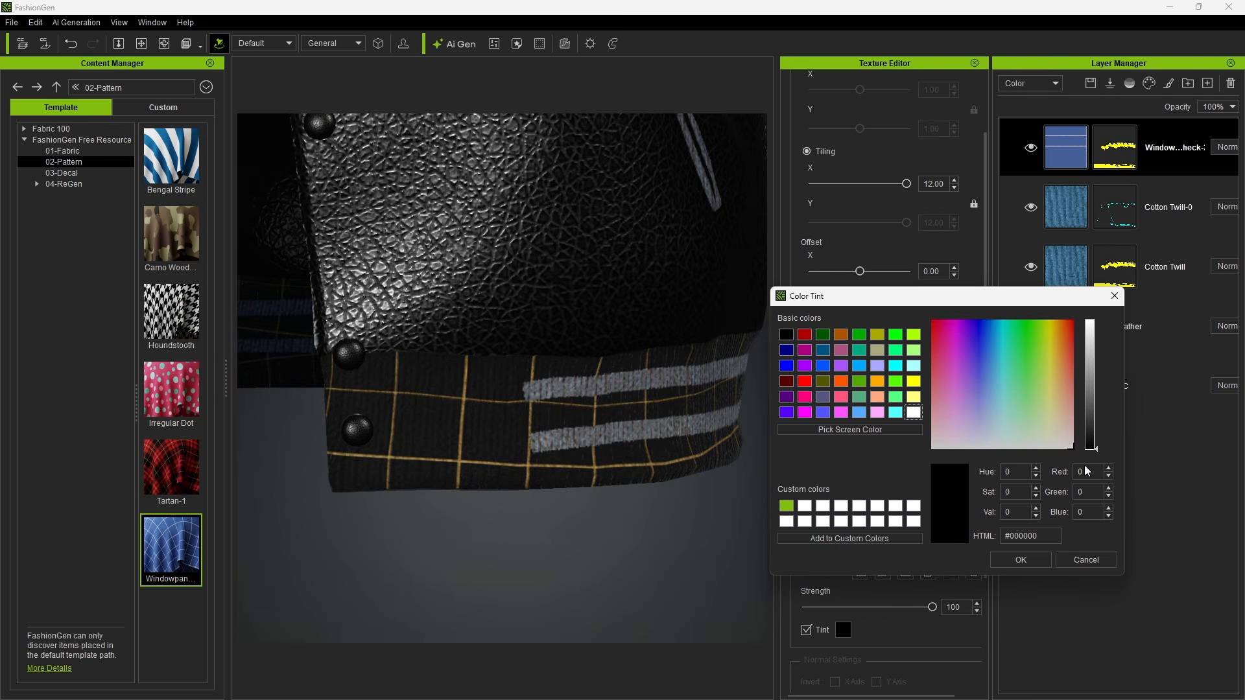
pyautogui.click(1020, 560)
# Try the Overlay and Color Burn blend modes on the Windowpane Check layer, and set its blend mode to Add.
pyautogui.click(1226, 148)
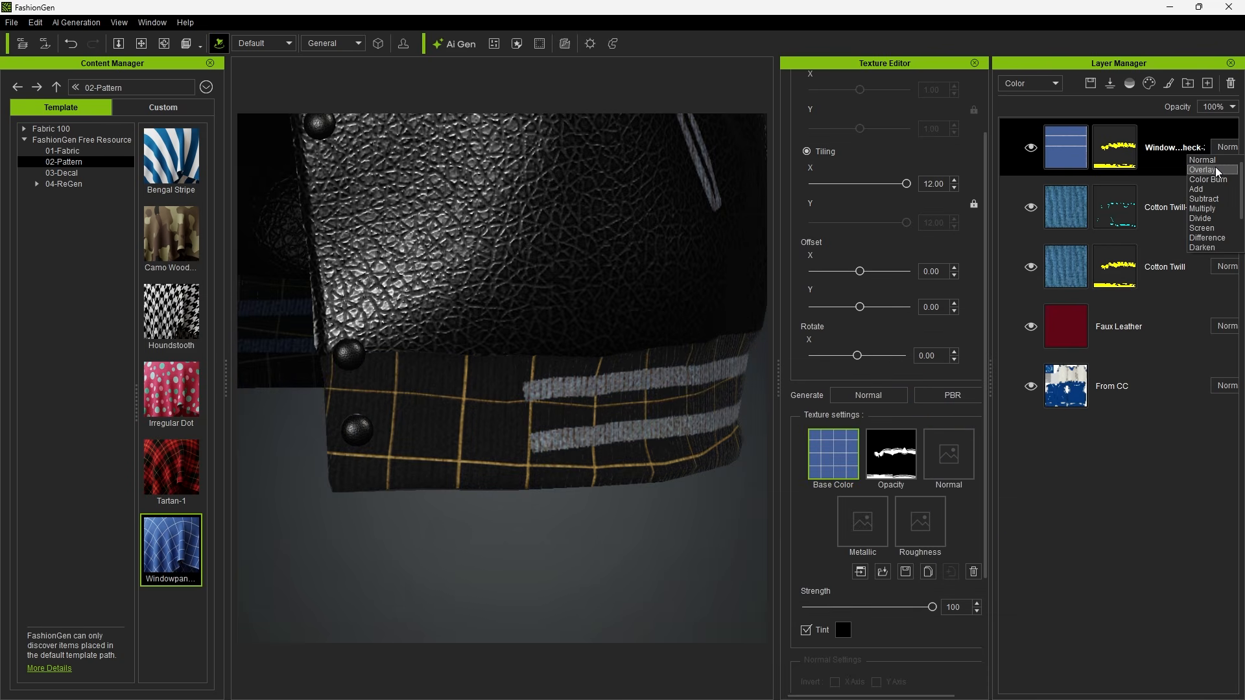
pyautogui.click(1218, 170)
pyautogui.click(1225, 149)
pyautogui.click(1218, 185)
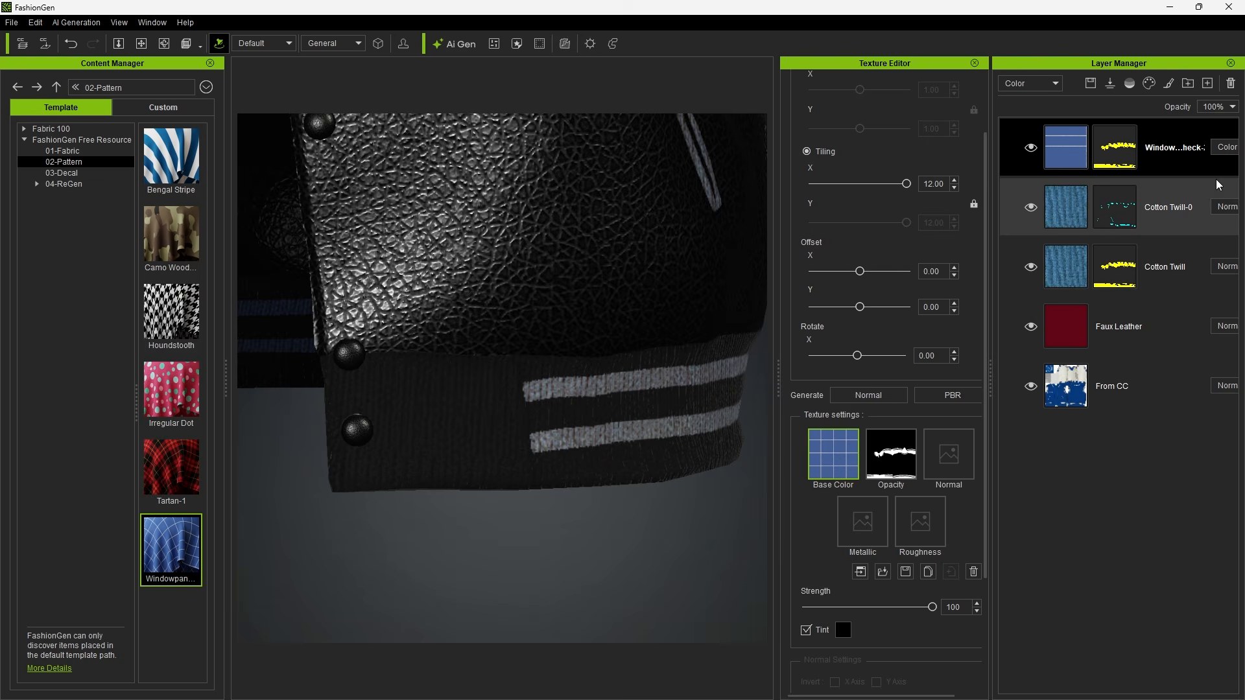
pyautogui.click(1225, 148)
pyautogui.click(1221, 192)
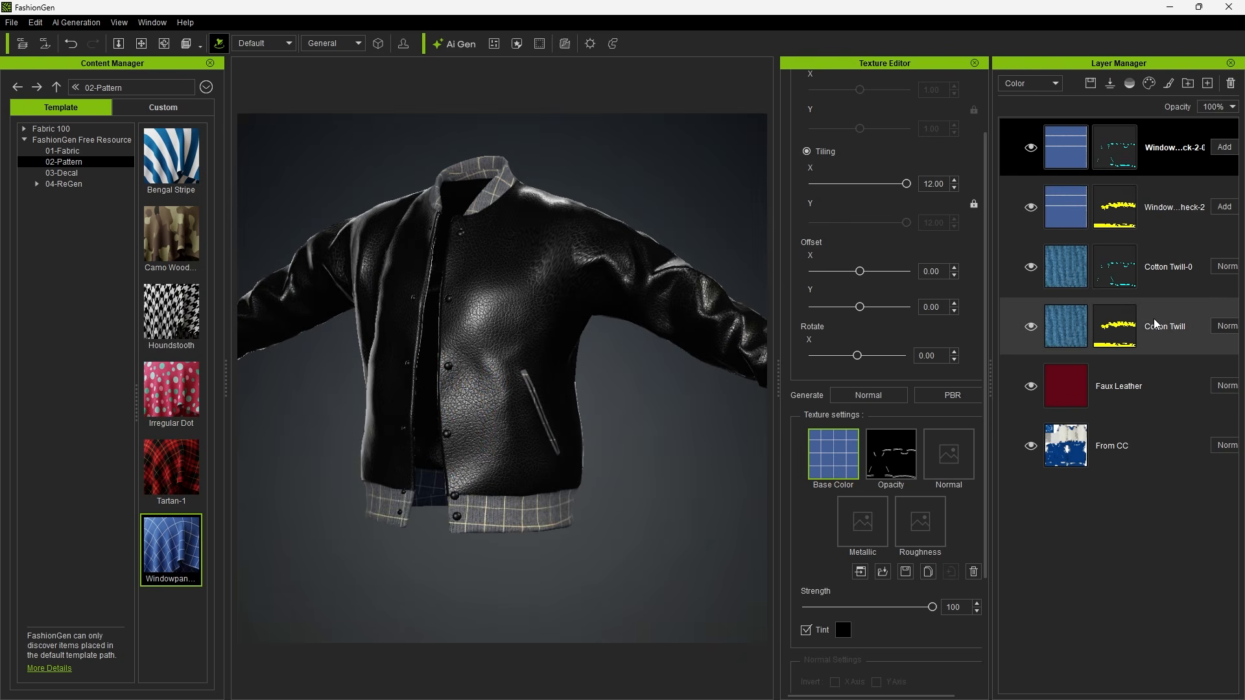
# Group the two Windowpane Check and two Cotton Twill layers to toggle their visibility together, and ungroup them.
pyautogui.keyDown('shift'); pyautogui.click(1155, 320); pyautogui.keyUp('shift')
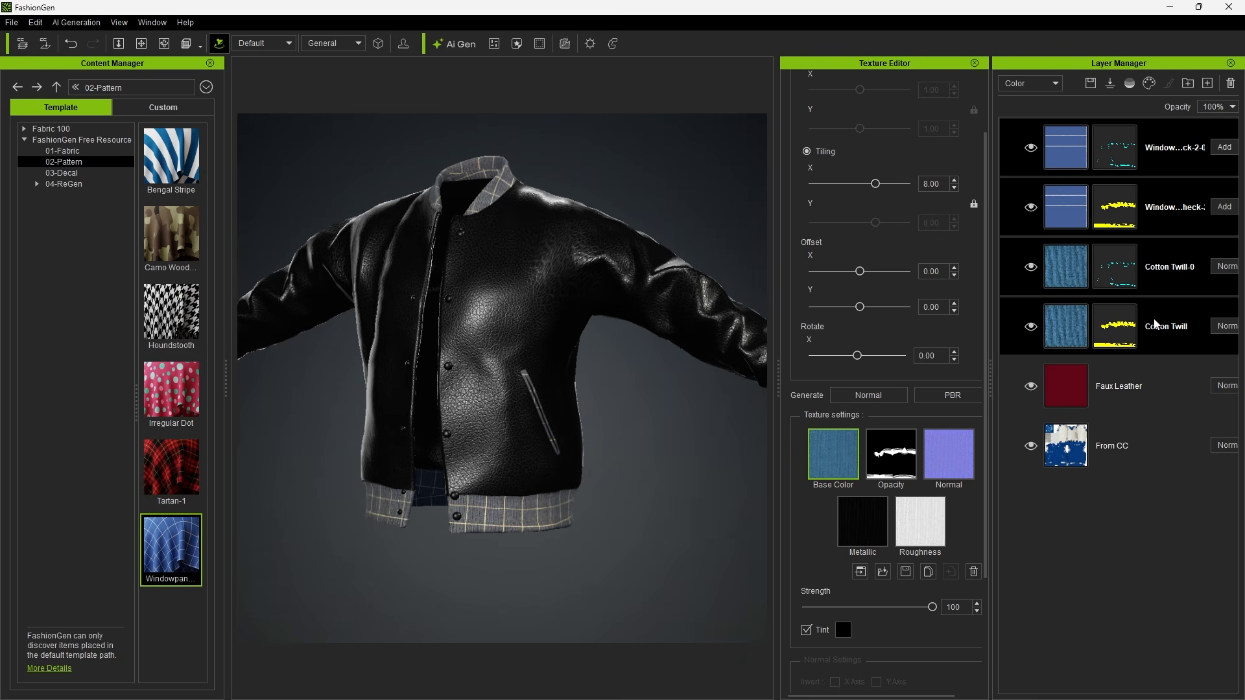
pyautogui.rightClick(1155, 324)
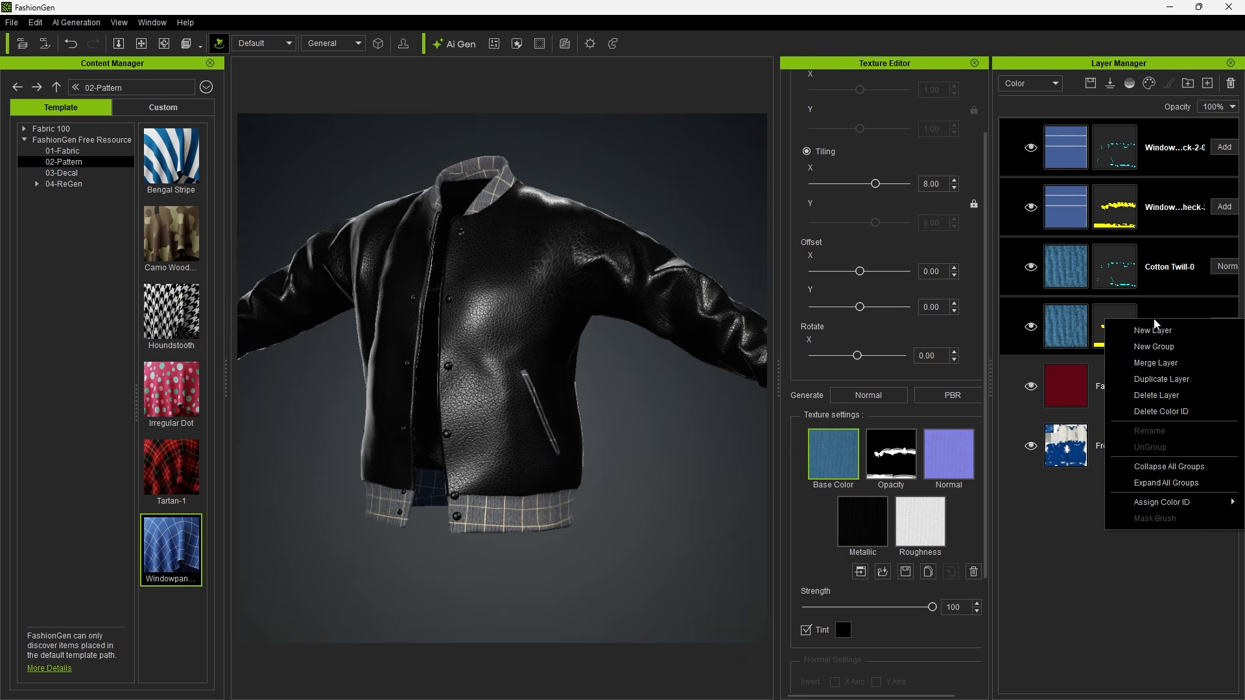
pyautogui.click(1157, 345)
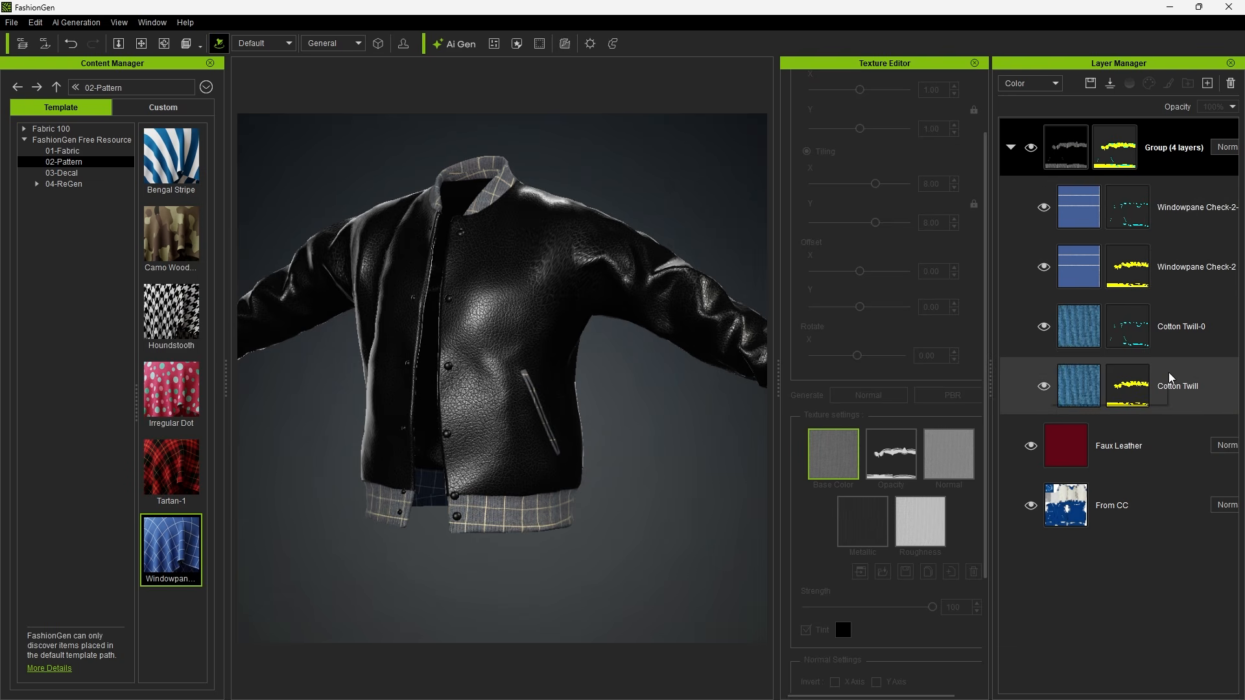
pyautogui.click(1031, 148)
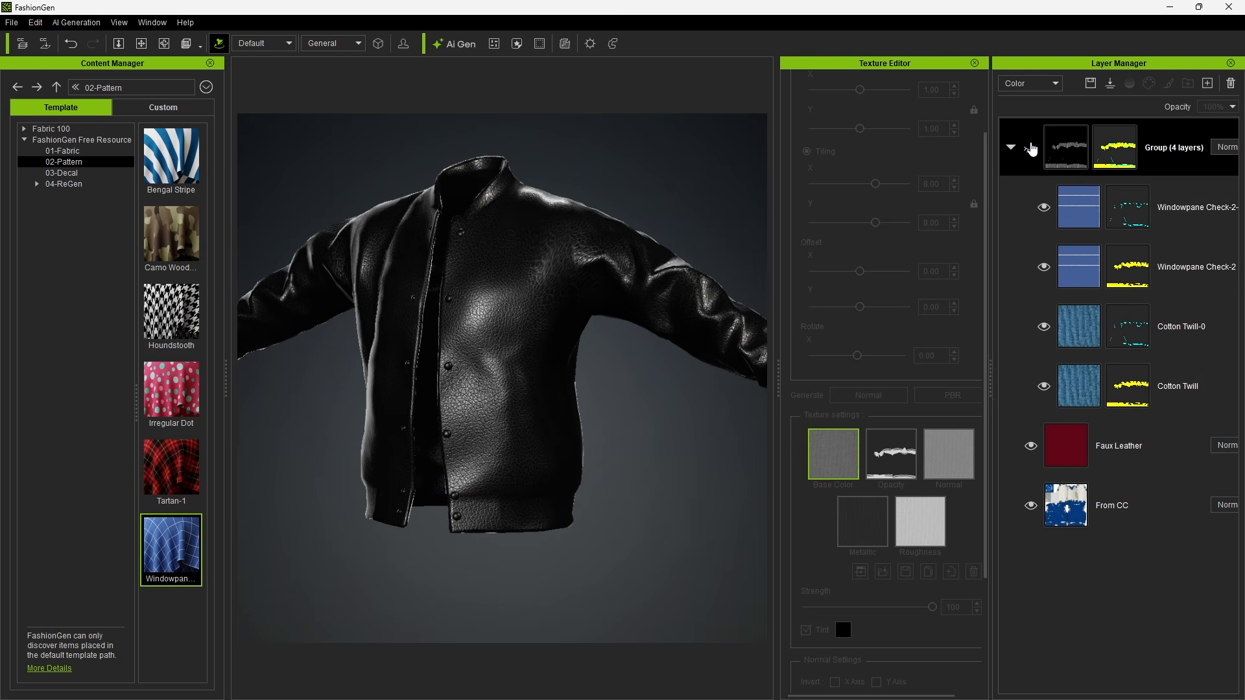
pyautogui.click(1031, 149)
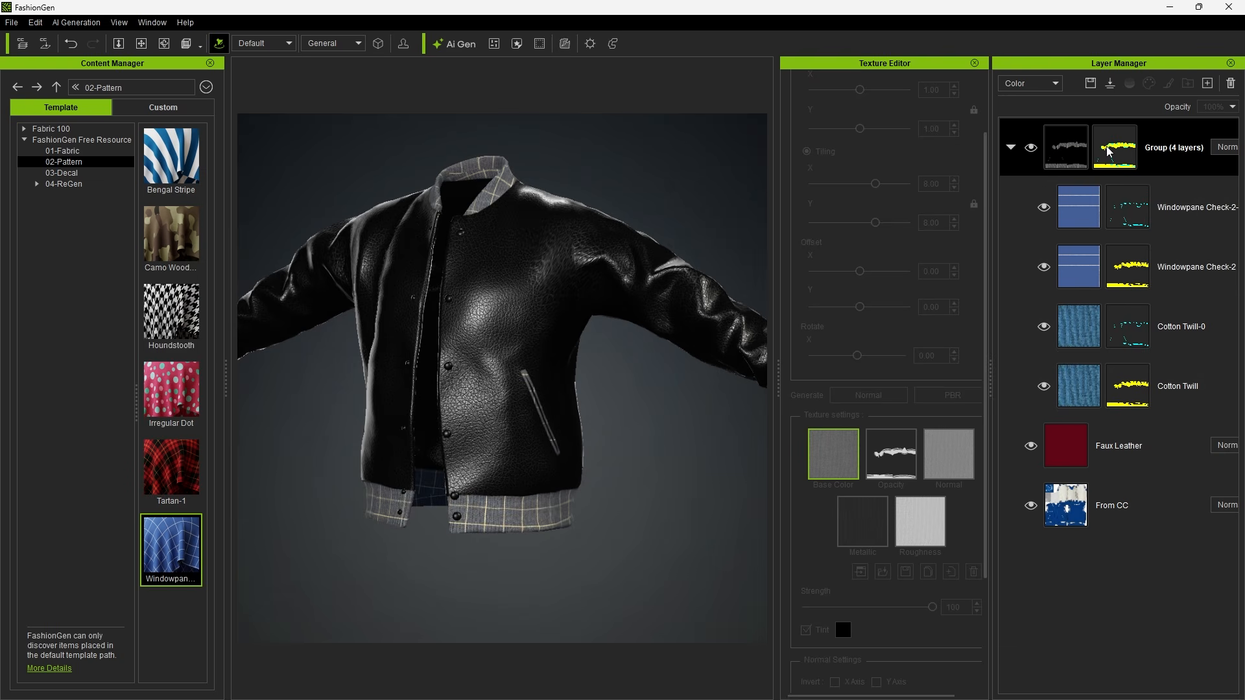
pyautogui.rightClick(1154, 155)
pyautogui.click(1166, 281)
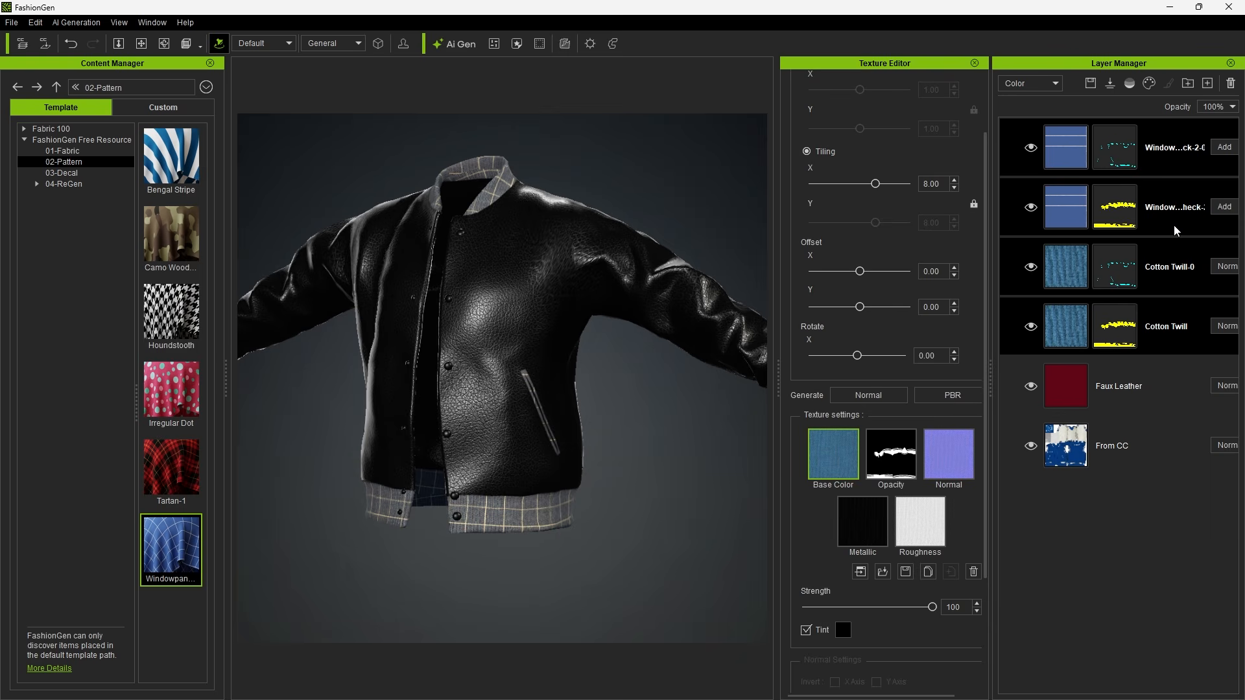
# Merge the two Windowpane Check and two Cotton Twill layers into one layer and tint its base color dark gray.
pyautogui.rightClick(1174, 224)
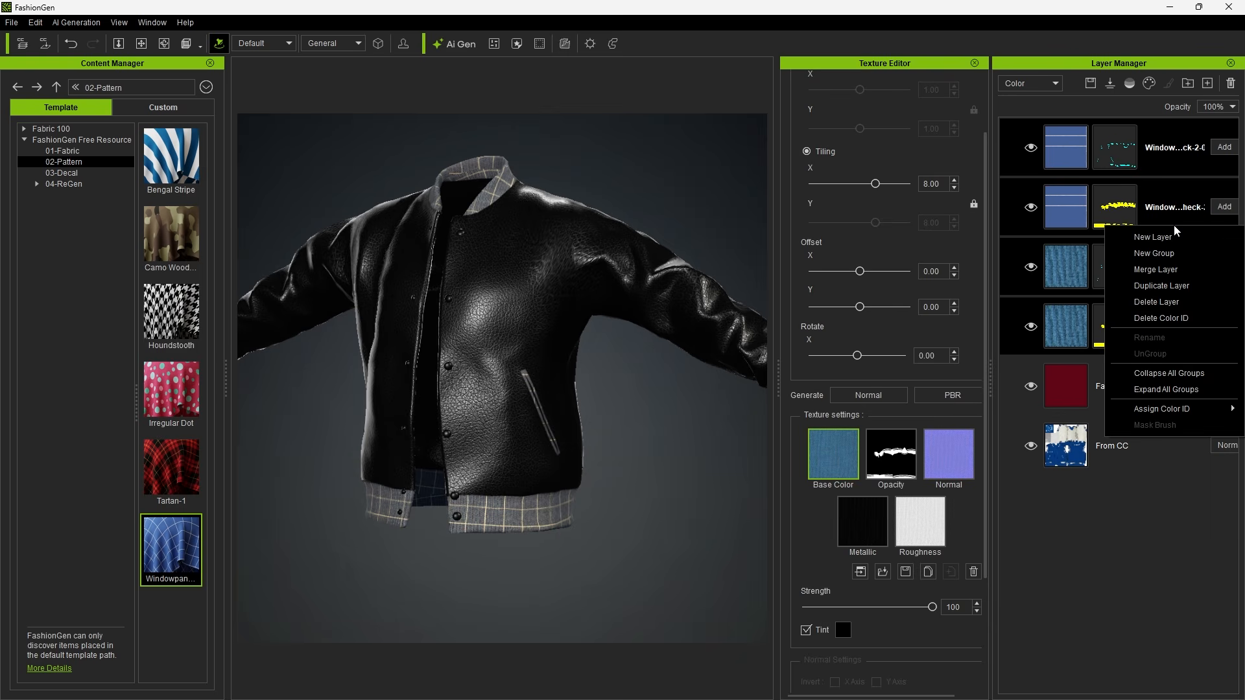
pyautogui.click(1175, 271)
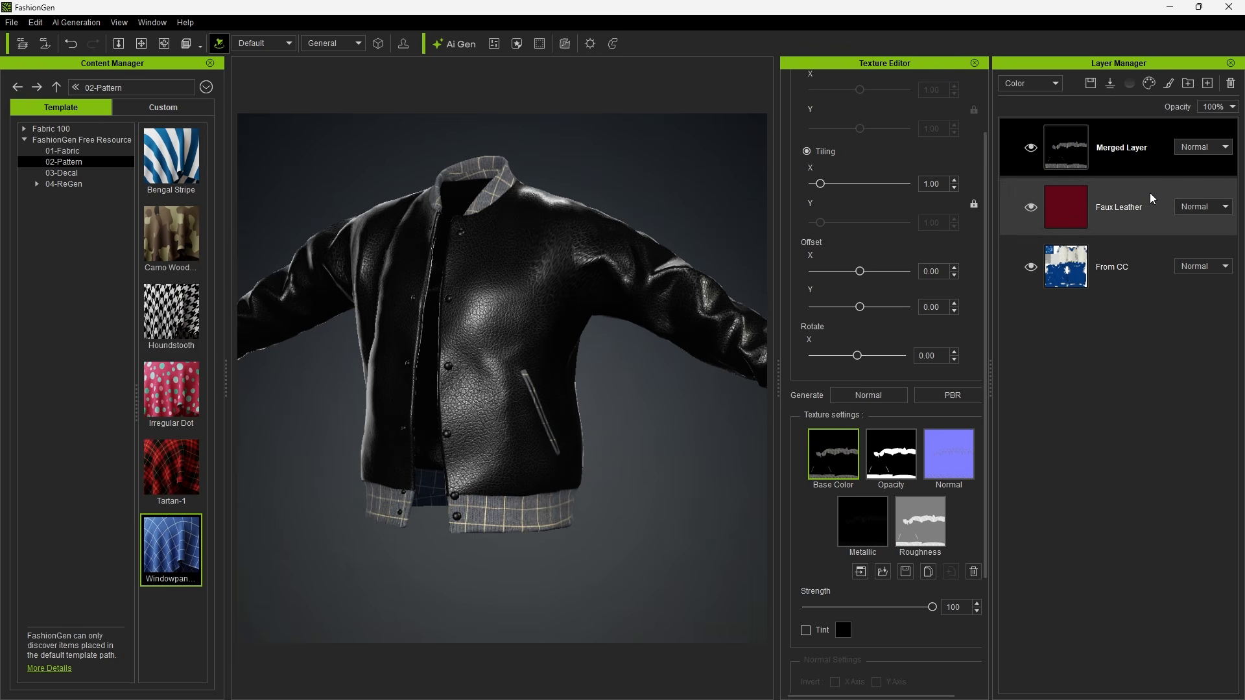
pyautogui.click(806, 630)
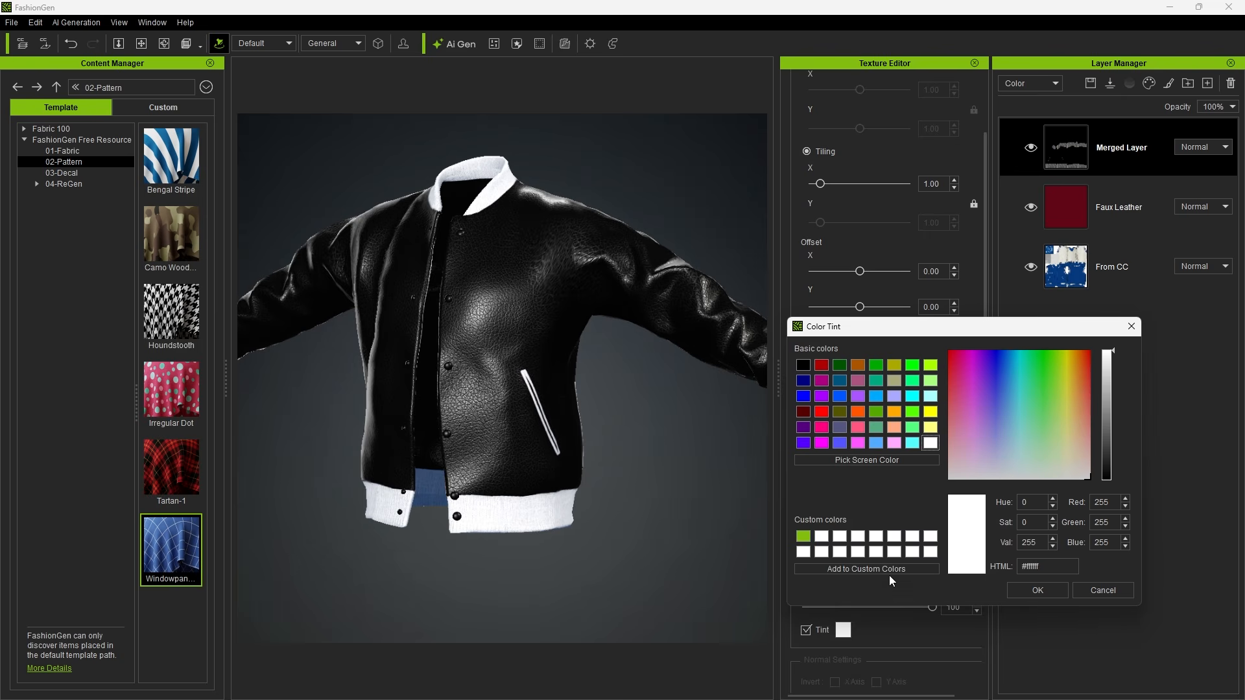
pyautogui.moveTo(1107, 373); pyautogui.dragTo(1106, 447)
pyautogui.click(1037, 590)
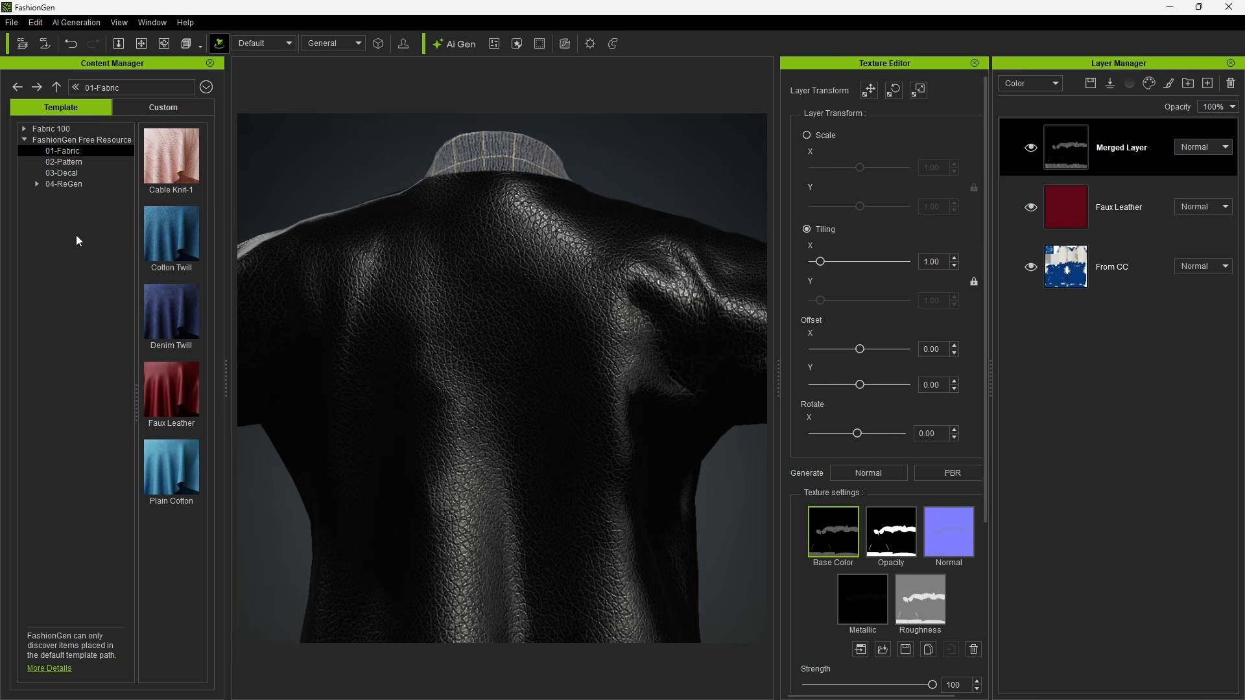
# Apply the City Name Graphic decal (BOSTON) from 03-Decal to the back of the jacket.
pyautogui.click(67, 174)
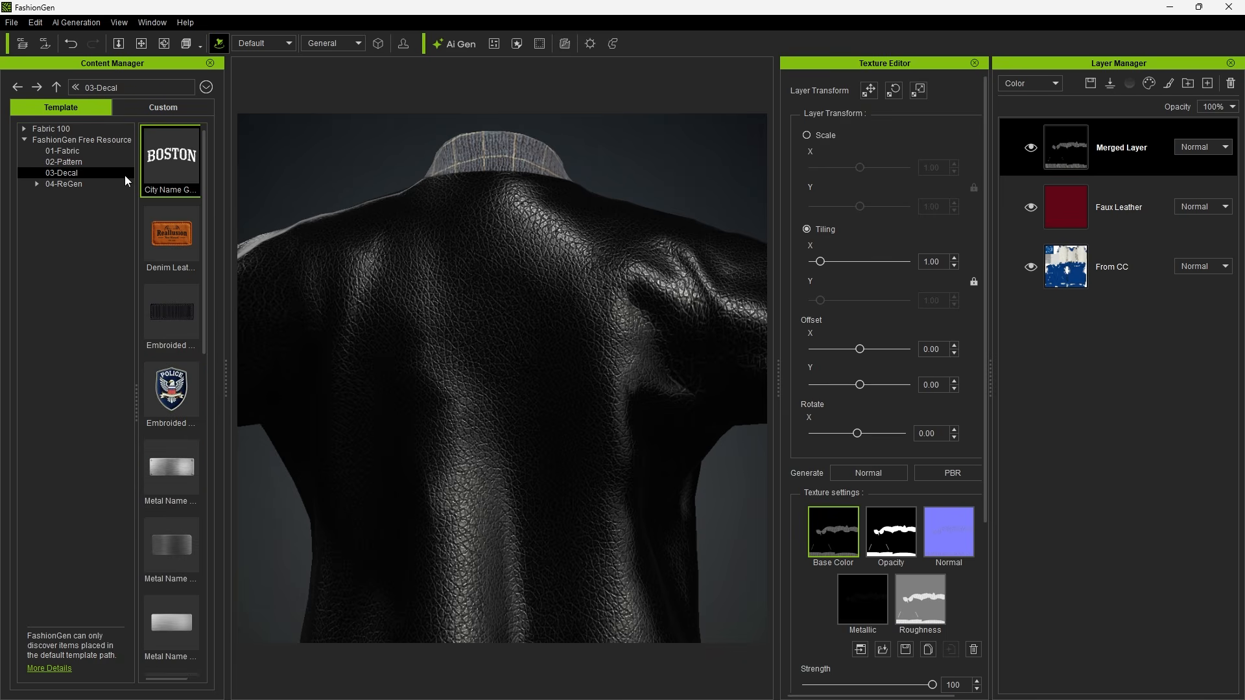
pyautogui.moveTo(496, 302); pyautogui.dragTo(496, 303)
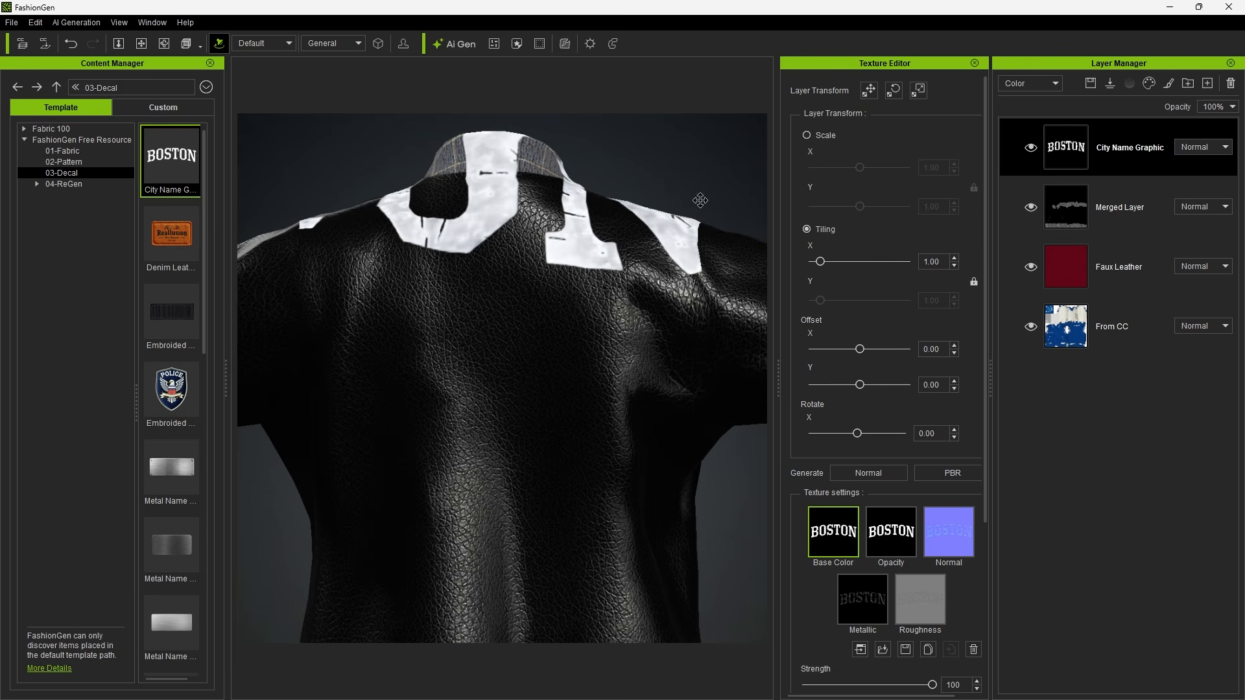
# Scale the BOSTON decal to 0.27 and place it across the jacket's back at offset X 0.26, Y -0.15.
pyautogui.click(816, 138)
pyautogui.moveTo(860, 167); pyautogui.dragTo(825, 168)
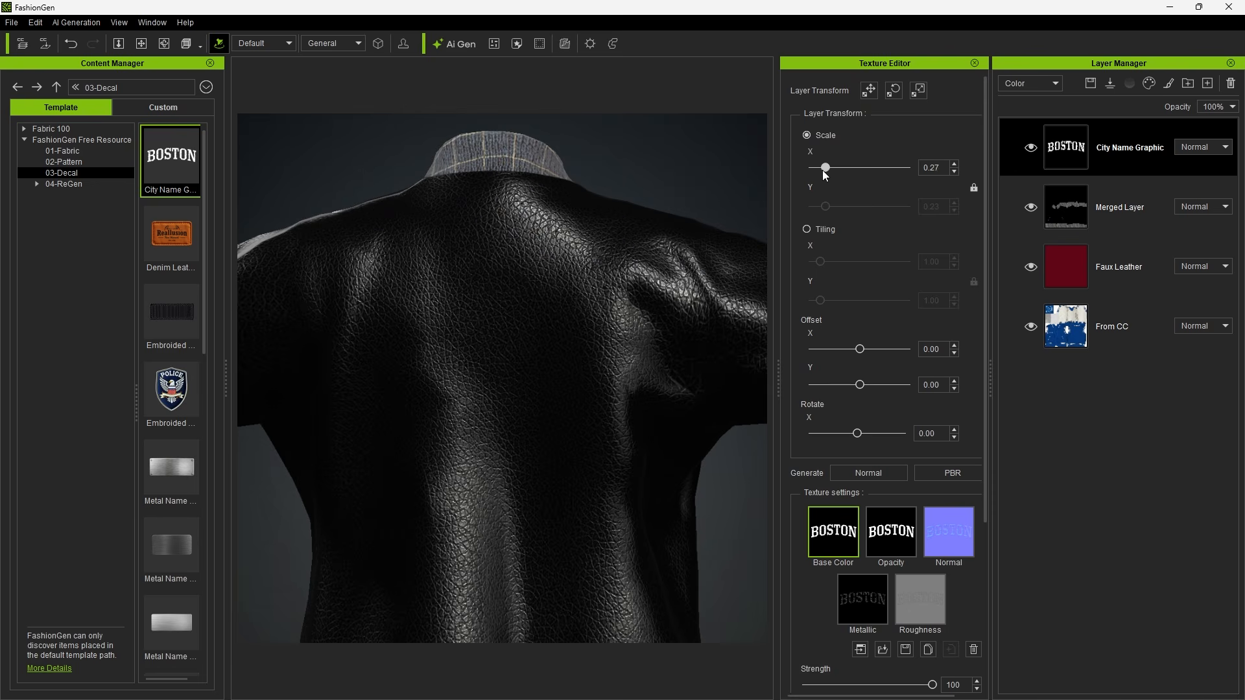
pyautogui.moveTo(860, 349); pyautogui.dragTo(855, 386)
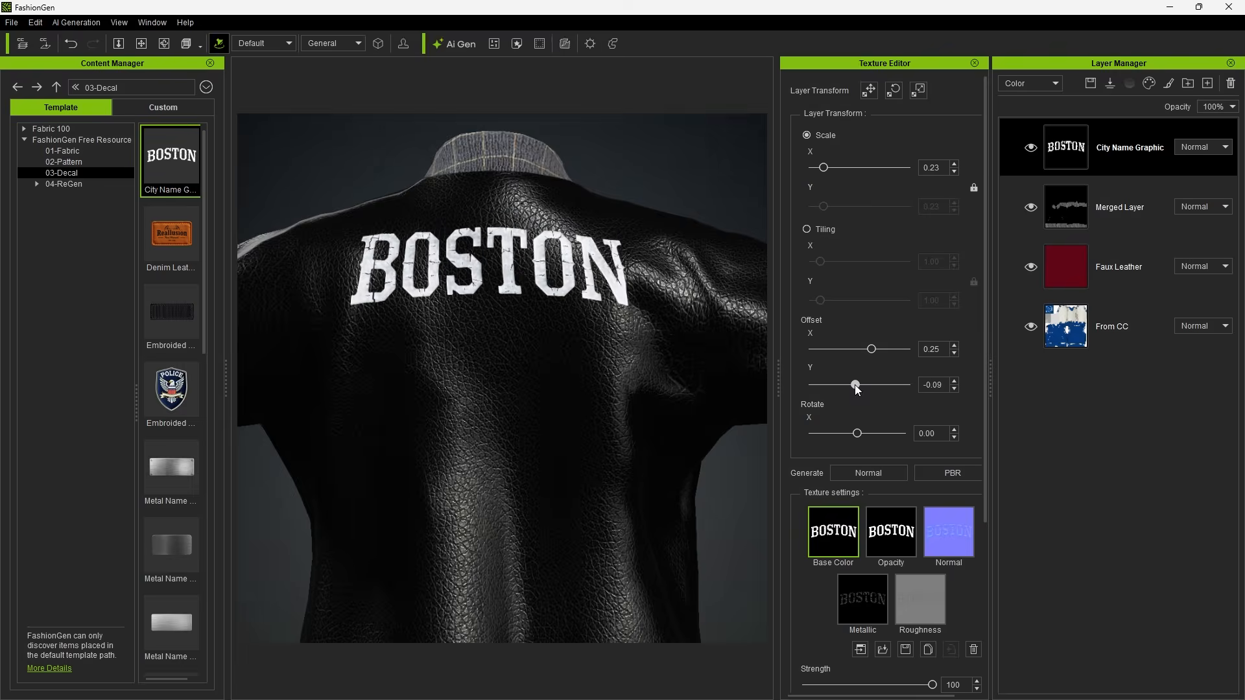
pyautogui.click(869, 90)
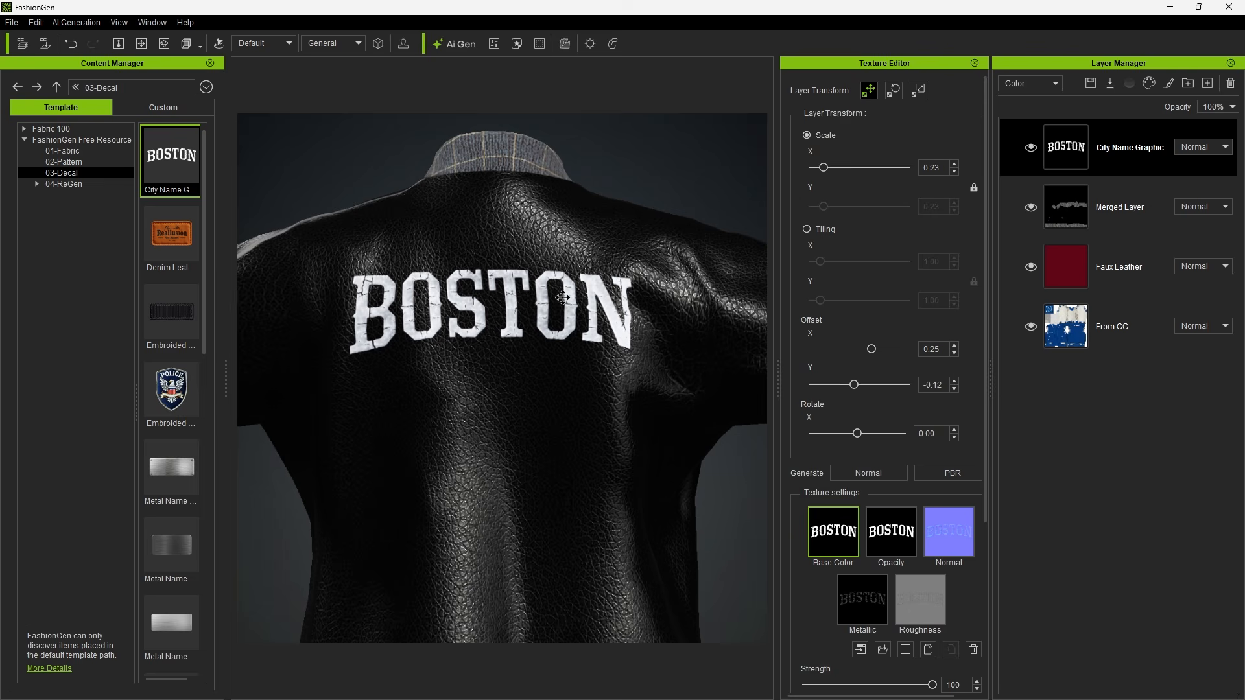
pyautogui.moveTo(563, 298); pyautogui.dragTo(602, 259)
pyautogui.click(918, 90)
# Tint the BOSTON decal's base color warm gray, #756b67.
pyautogui.moveTo(984, 337); pyautogui.dragTo(984, 486)
pyautogui.click(805, 484)
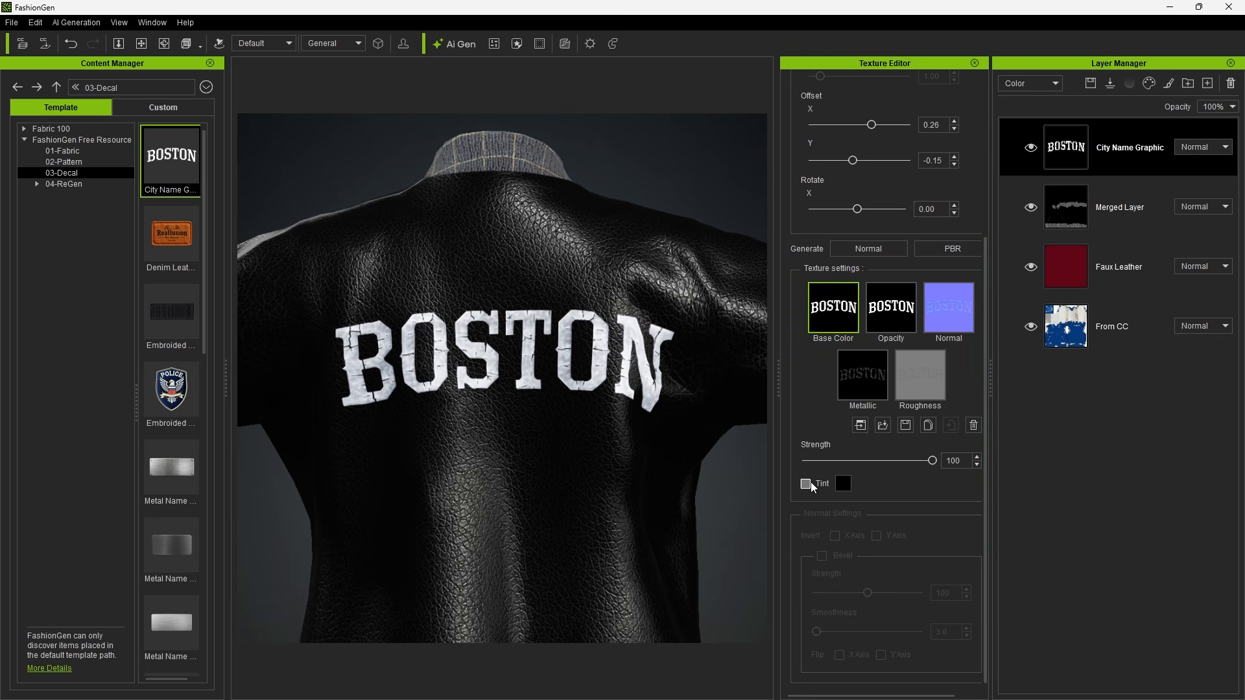
pyautogui.moveTo(1101, 238); pyautogui.dragTo(1110, 285)
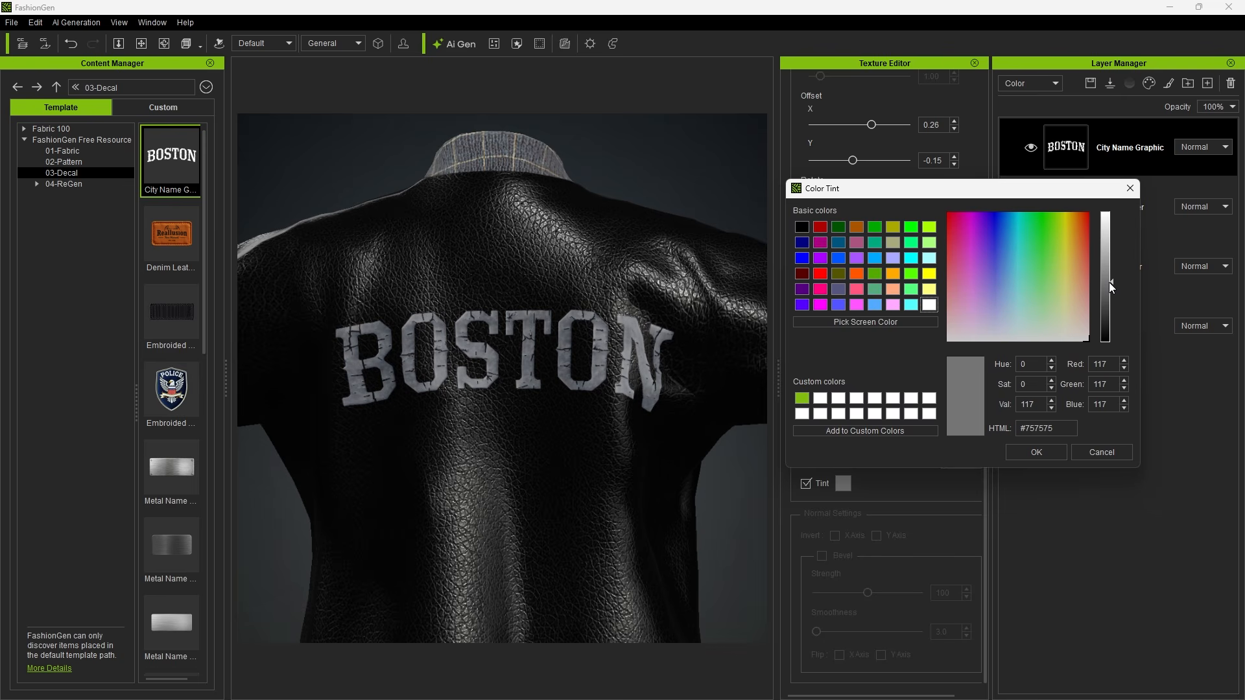
pyautogui.click(1085, 336)
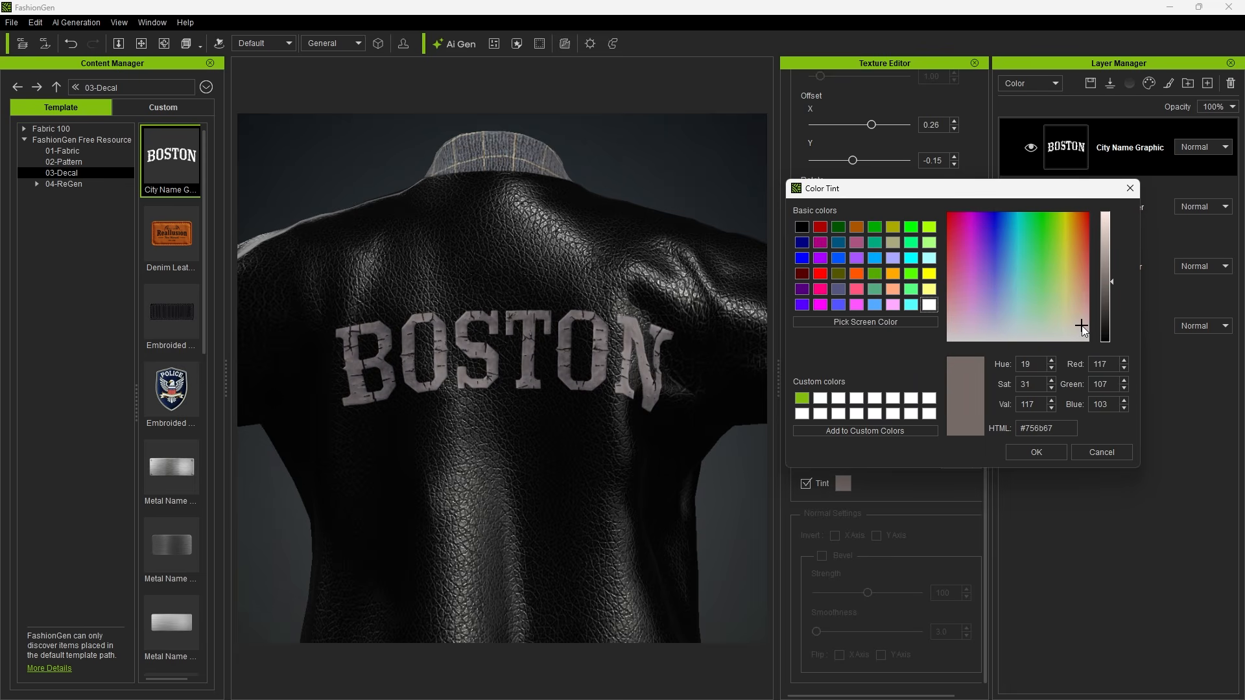
pyautogui.click(1036, 452)
# Raise the brightness of the BOSTON decal's Metallic map and open the settings of its Roughness map.
pyautogui.click(858, 394)
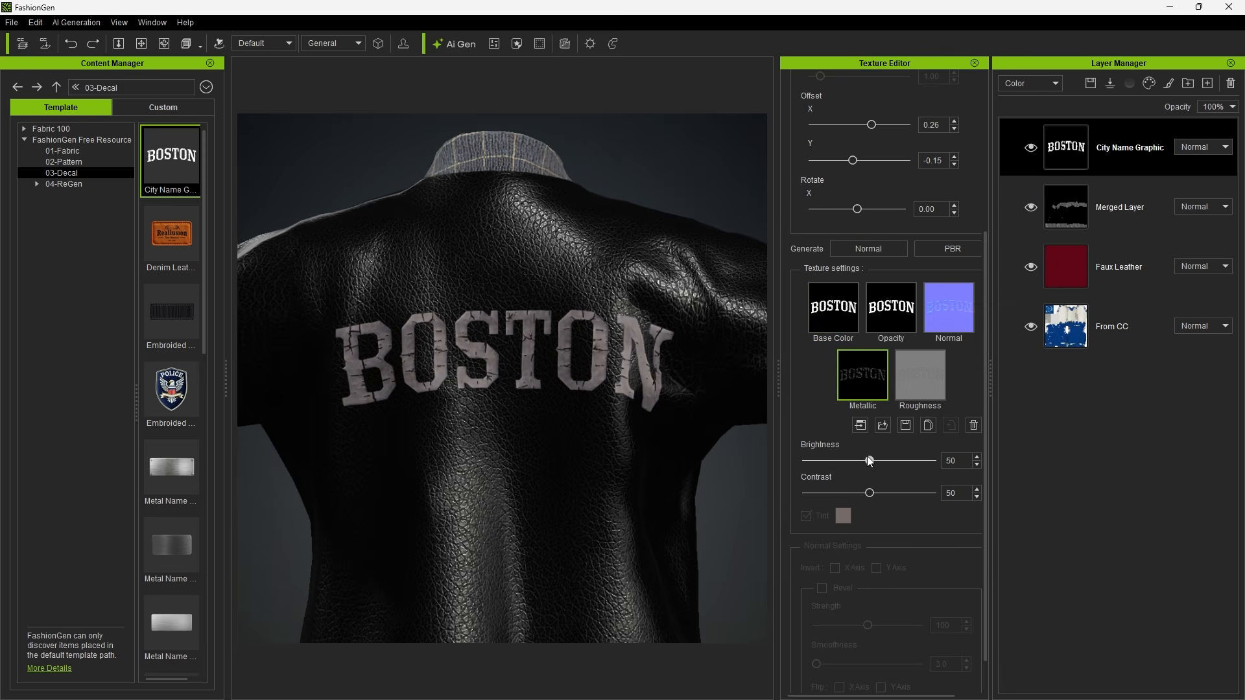
pyautogui.moveTo(886, 455)
pyautogui.mouseDown()
pyautogui.moveTo(850, 464)
pyautogui.moveTo(879, 493)
pyautogui.moveTo(793, 454)
pyautogui.moveTo(935, 450)
pyautogui.moveTo(904, 454)
pyautogui.mouseUp()
pyautogui.click(906, 392)
# Set the BOSTON decal's Normal map strength to 154 and invert its Y axis.
pyautogui.click(948, 308)
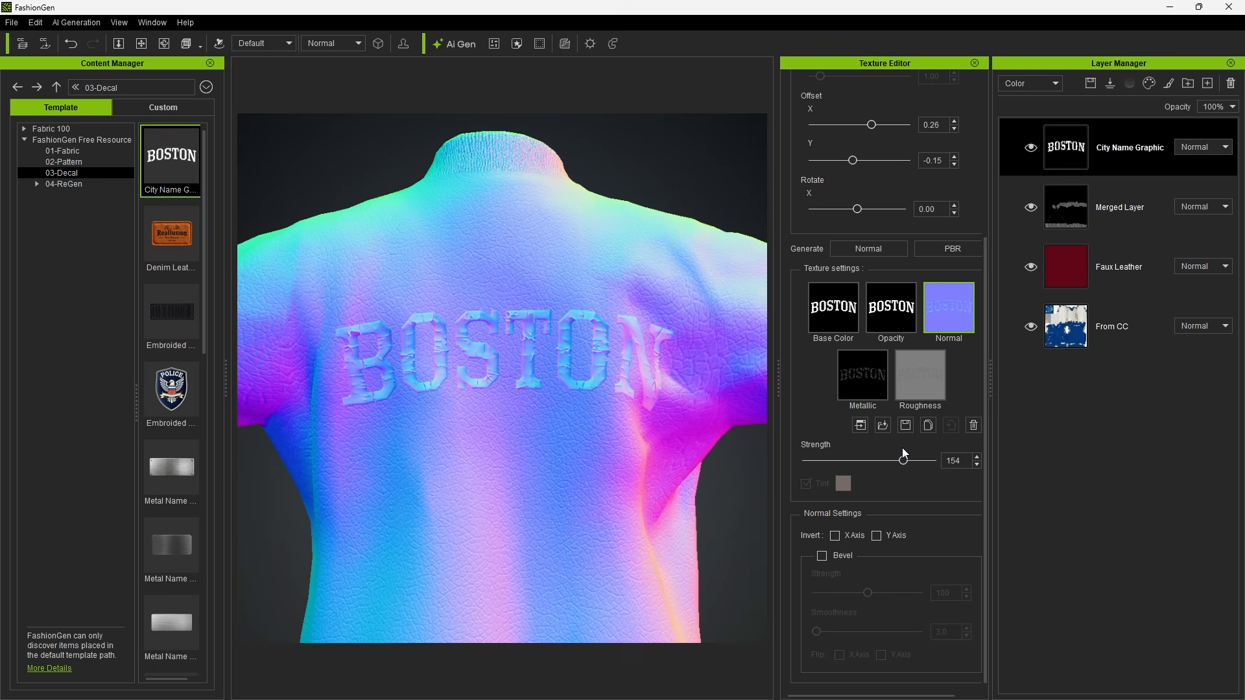
pyautogui.click(876, 536)
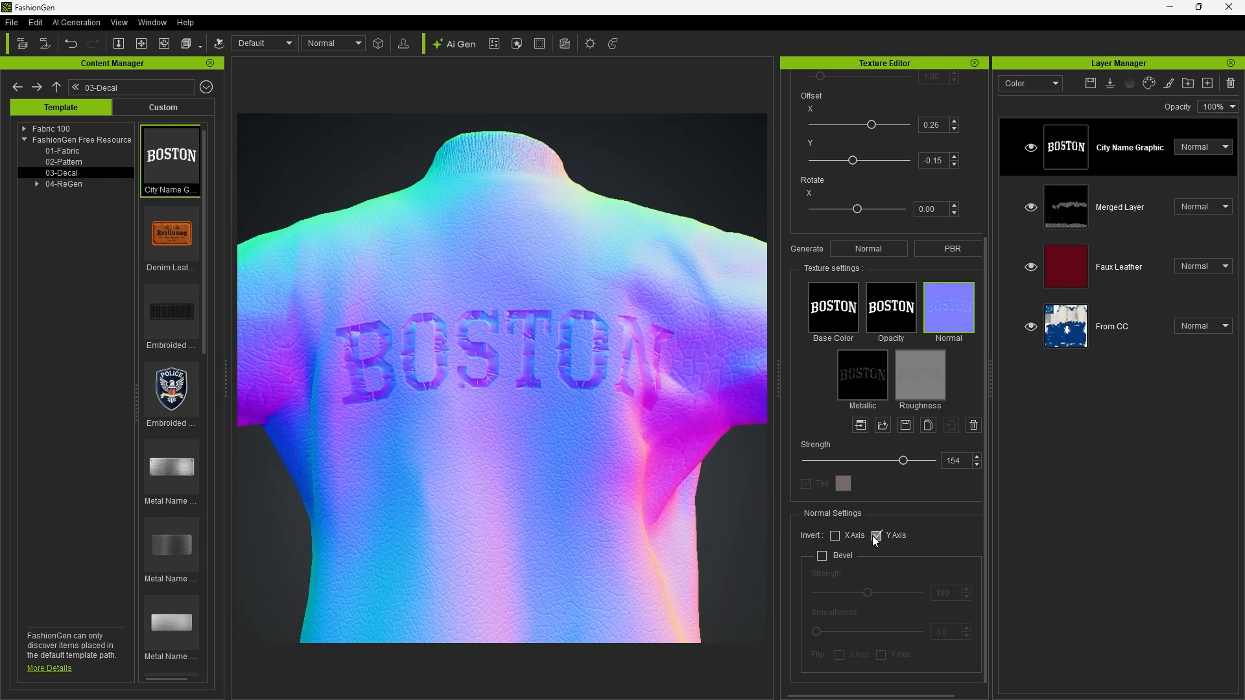
# Enable Bevel on the BOSTON decal's normal with strength 113 and smoothness 3.3, and compare the lettering with Bevel off and on.
pyautogui.click(821, 556)
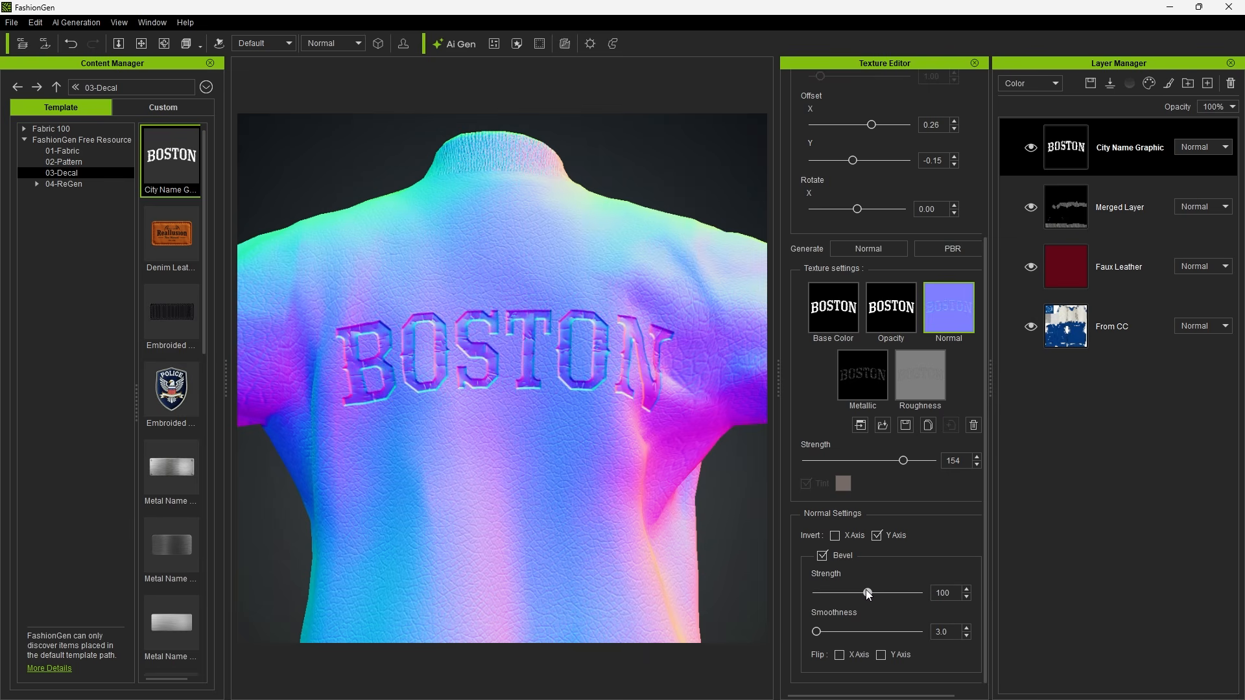
pyautogui.moveTo(867, 591)
pyautogui.mouseDown()
pyautogui.moveTo(799, 596)
pyautogui.moveTo(919, 596)
pyautogui.moveTo(873, 597)
pyautogui.mouseUp()
pyautogui.moveTo(816, 632); pyautogui.dragTo(873, 632)
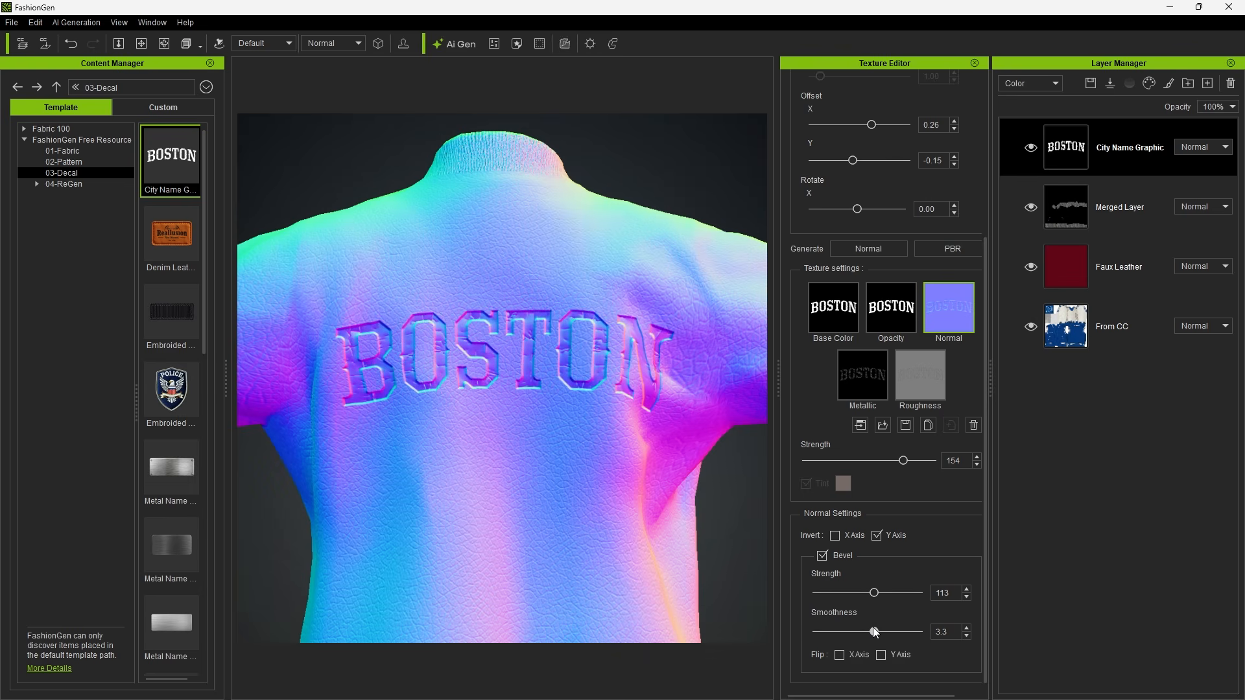
pyautogui.click(824, 555)
pyautogui.click(823, 555)
pyautogui.click(824, 555)
pyautogui.click(824, 555)
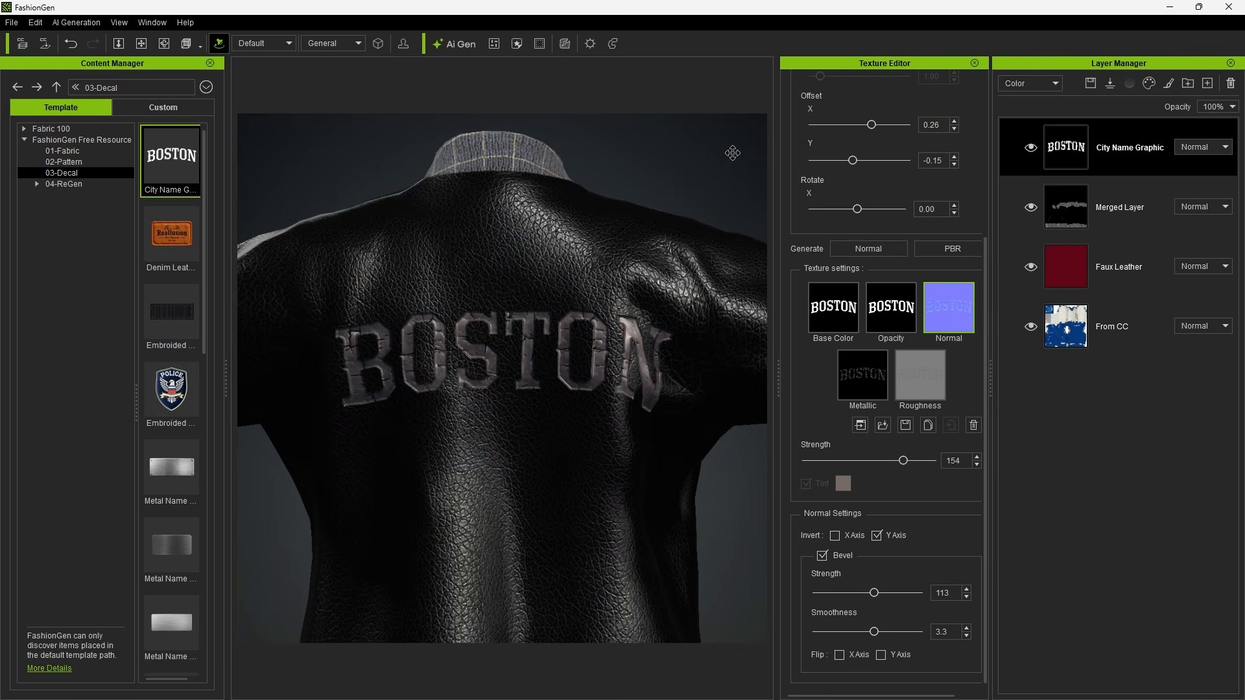
# Add the yellow Ferrari decal image from the Qwen-DU folder to the front chest, scaled to 0.09 at offset X -0.34, Y -0.16.
pyautogui.moveTo(732, 153)
pyautogui.mouseDown()
pyautogui.moveTo(478, 184)
pyautogui.moveTo(407, 153)
pyautogui.moveTo(360, 162)
pyautogui.moveTo(373, 231)
pyautogui.moveTo(420, 283)
pyautogui.moveTo(645, 271)
pyautogui.moveTo(642, 199)
pyautogui.moveTo(620, 195)
pyautogui.mouseUp()
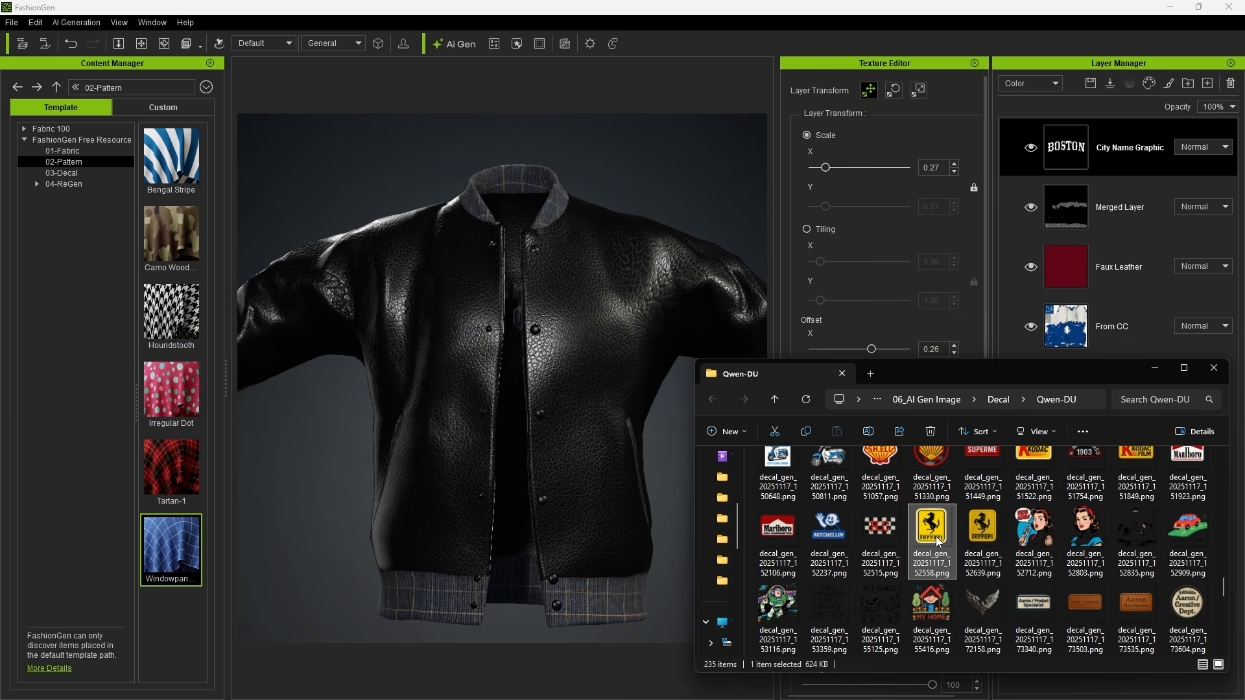
pyautogui.moveTo(936, 536); pyautogui.dragTo(458, 331)
pyautogui.click(807, 135)
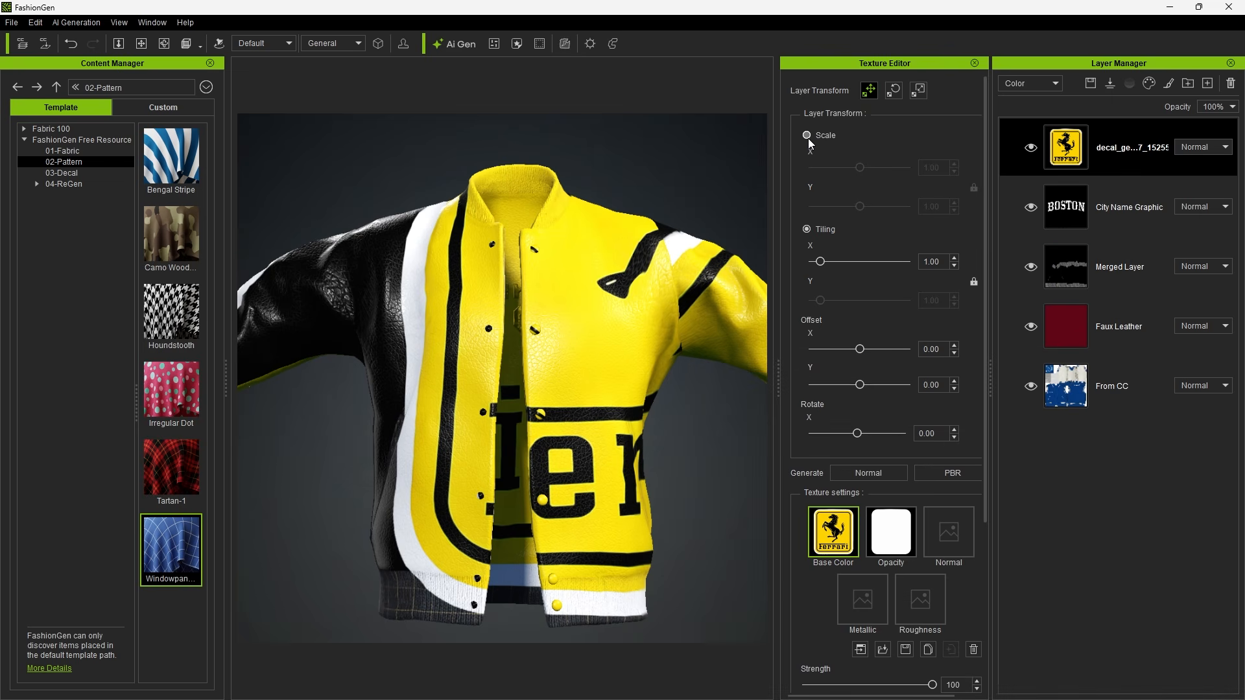
pyautogui.moveTo(856, 170); pyautogui.dragTo(818, 170)
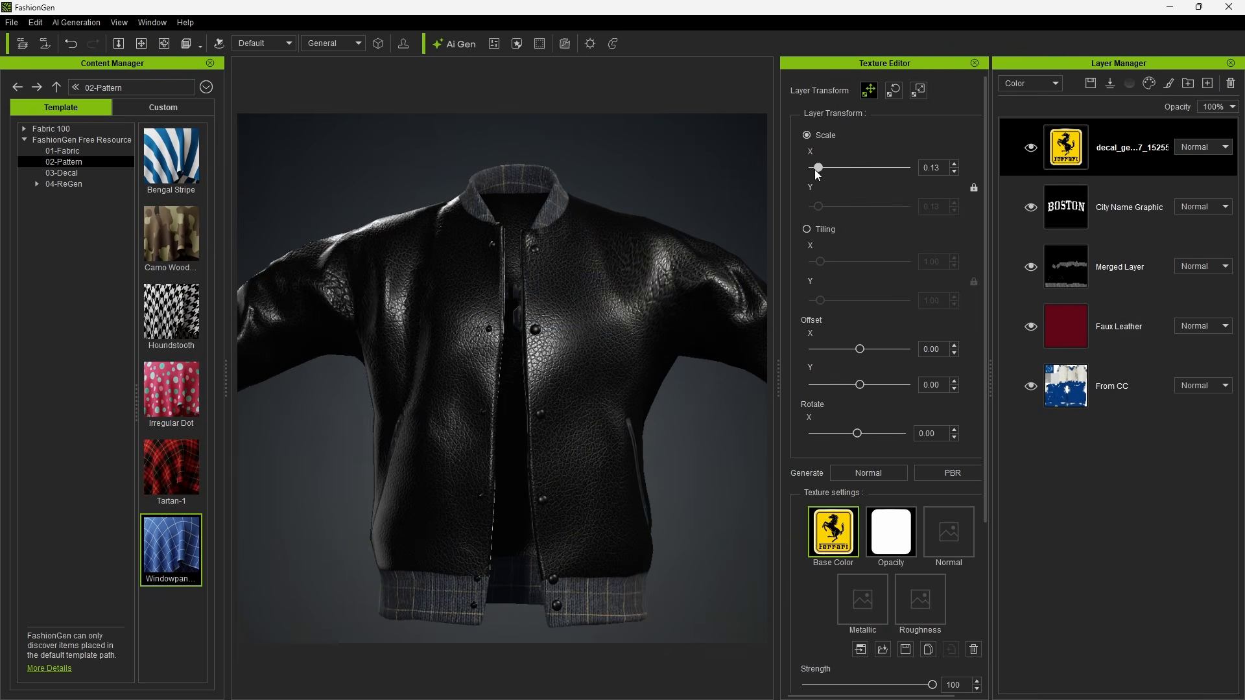
pyautogui.moveTo(860, 349); pyautogui.dragTo(852, 384)
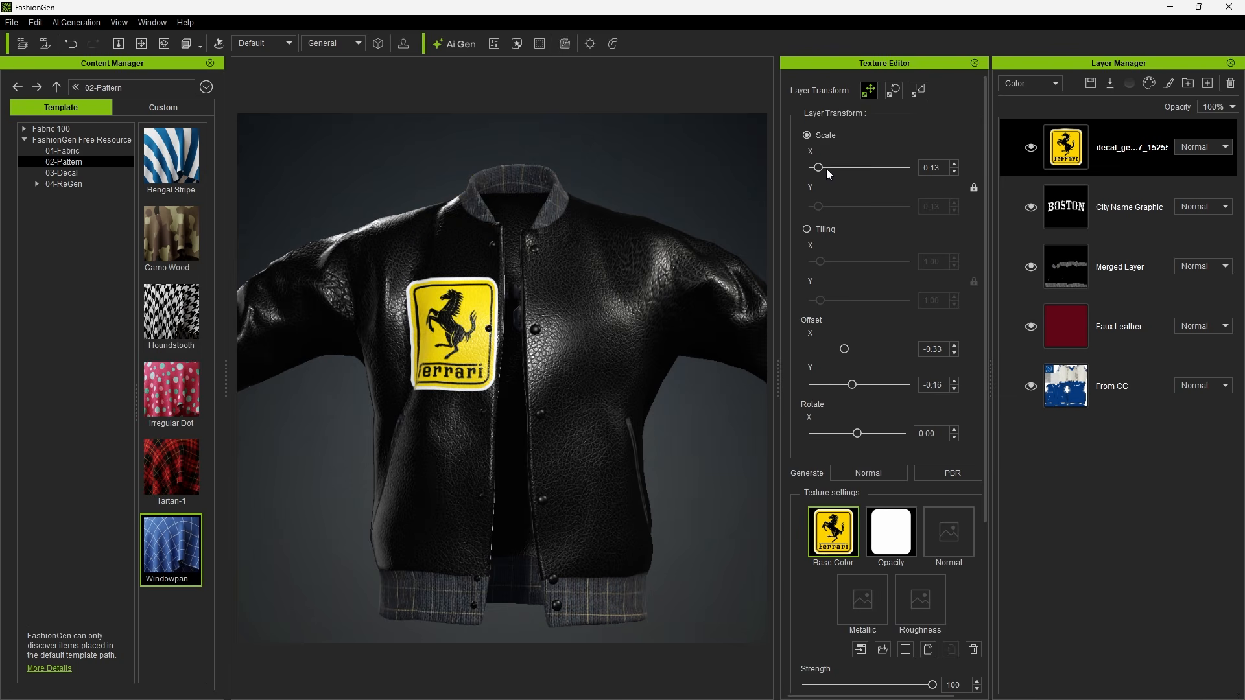
pyautogui.moveTo(819, 168); pyautogui.dragTo(817, 168)
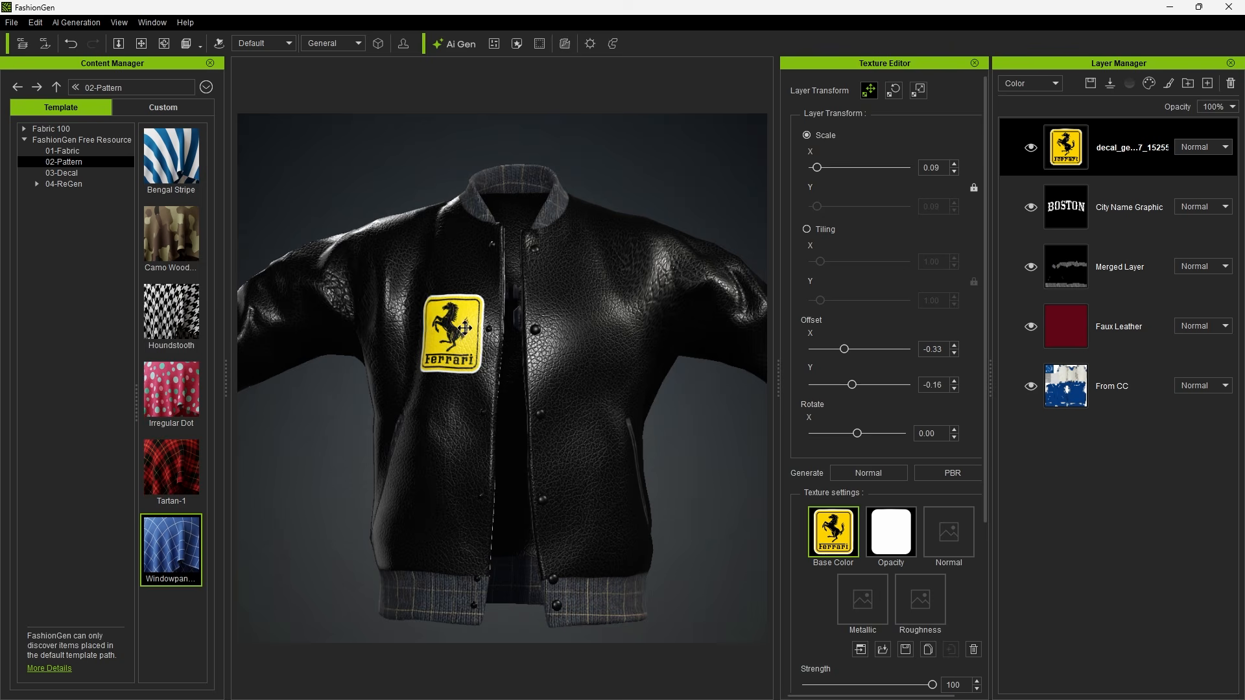
pyautogui.moveTo(465, 333)
pyautogui.mouseDown()
pyautogui.moveTo(458, 318)
pyautogui.moveTo(455, 329)
pyautogui.mouseUp()
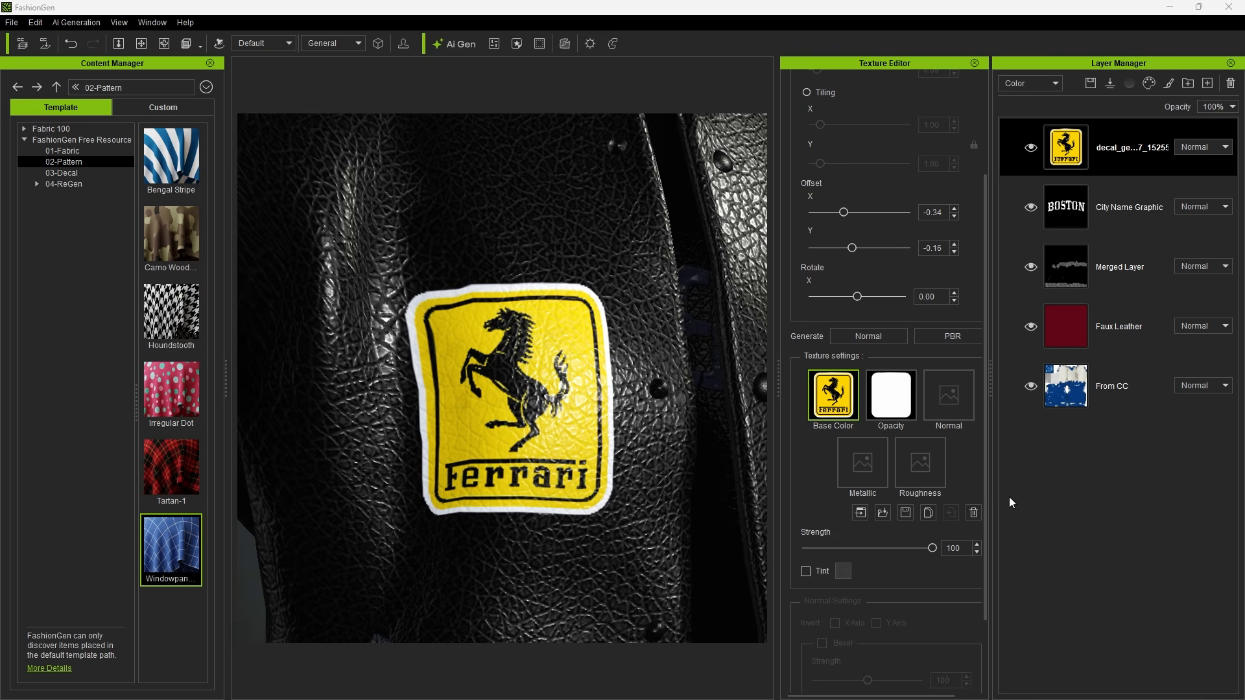
# Generate a Normal map for the Ferrari decal and set its strength to 128, checking it in the Normal view before restoring the General view.
pyautogui.click(337, 43)
pyautogui.click(334, 73)
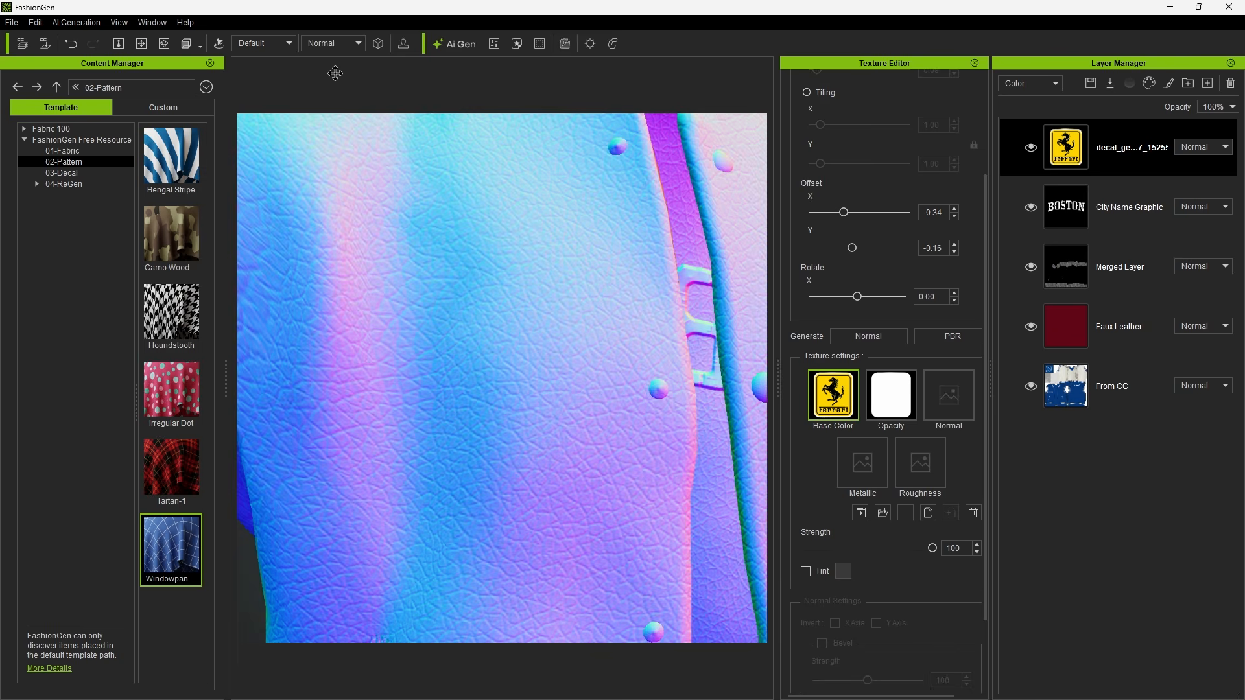
pyautogui.click(881, 341)
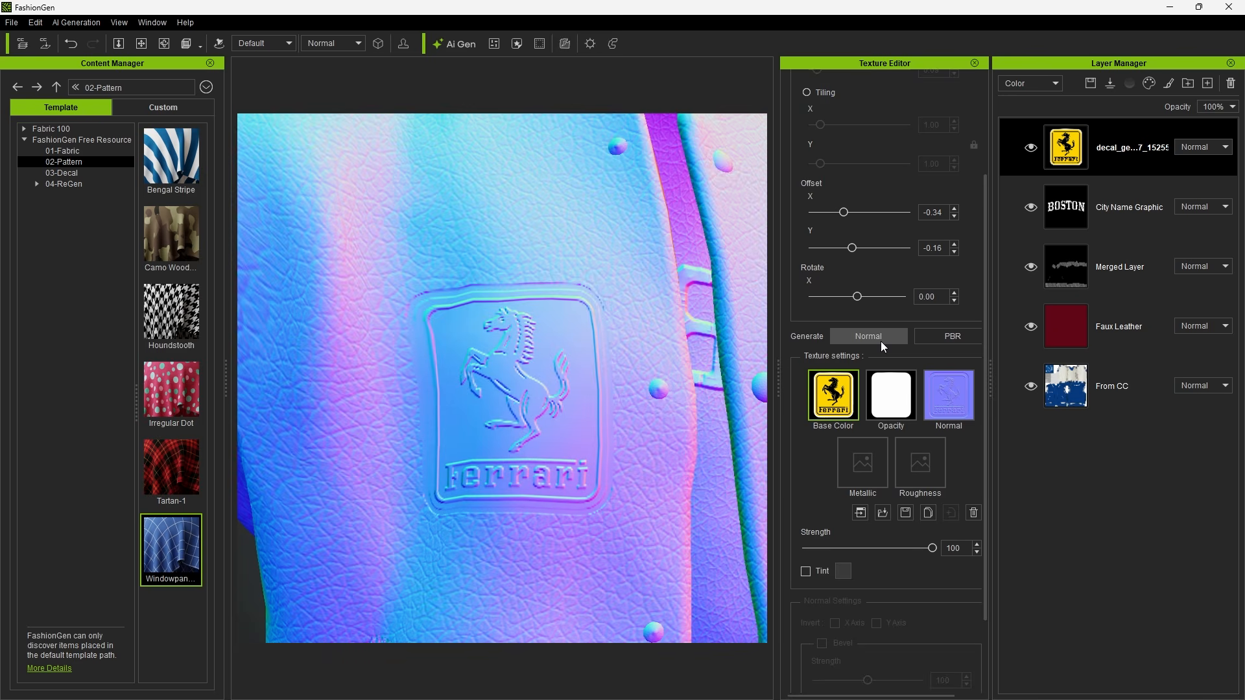
pyautogui.click(928, 397)
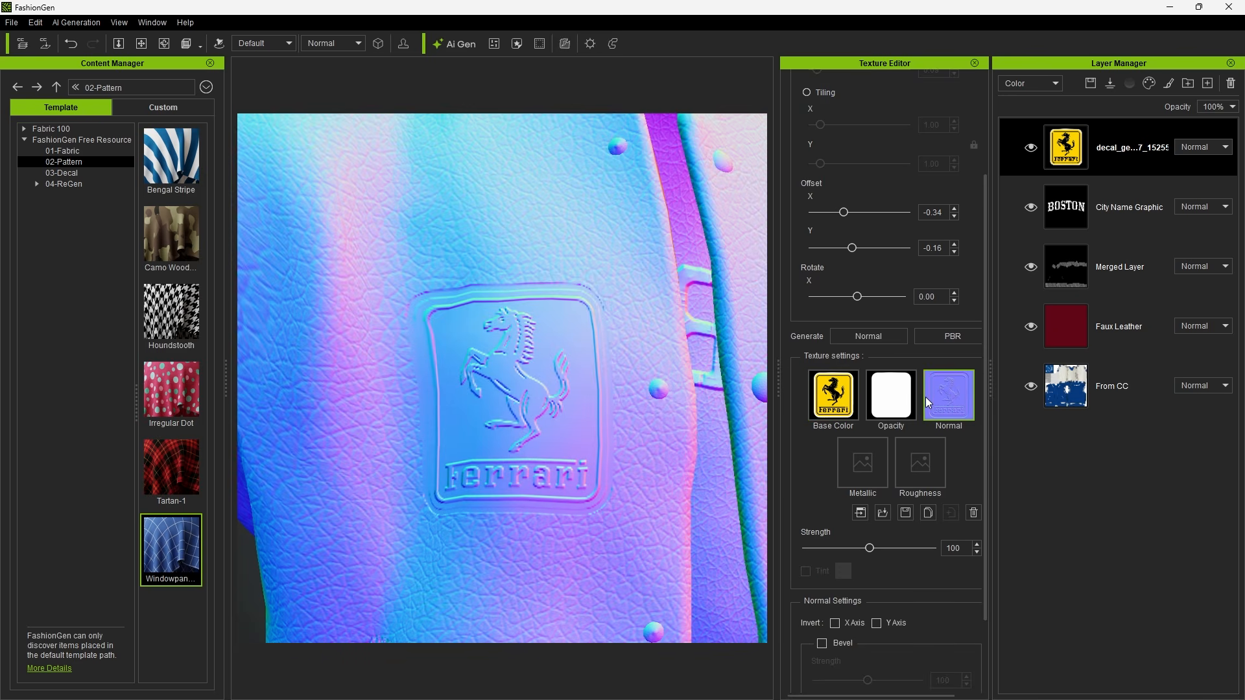
pyautogui.moveTo(875, 548)
pyautogui.mouseDown()
pyautogui.moveTo(806, 549)
pyautogui.moveTo(947, 542)
pyautogui.moveTo(897, 542)
pyautogui.mouseUp()
pyautogui.click(328, 42)
pyautogui.click(322, 57)
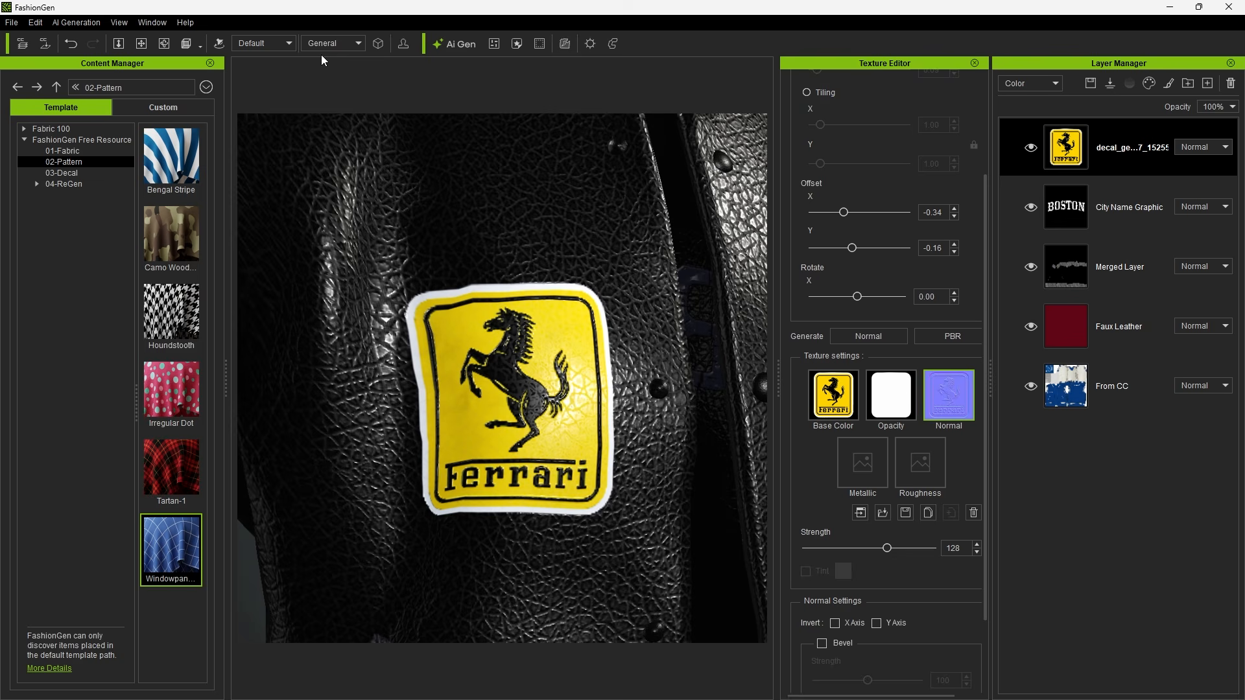
# Generate PBR maps for the Ferrari decal and lower the brightness of its Metallic map.
pyautogui.click(944, 334)
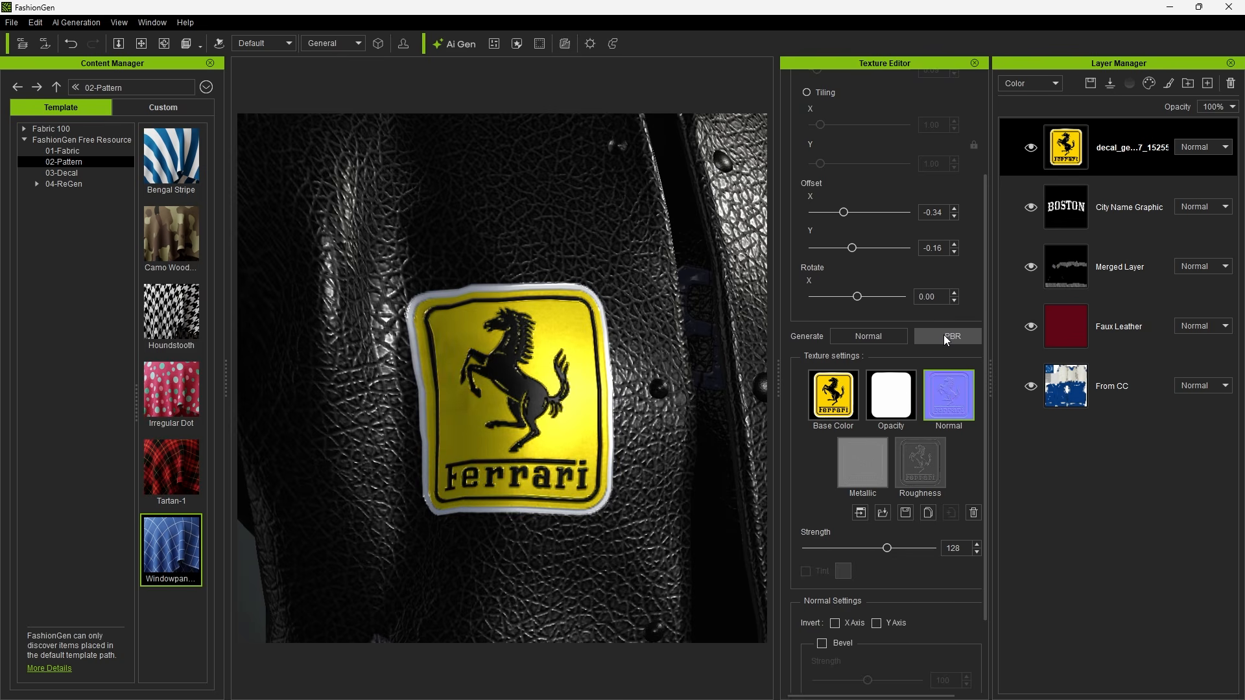
pyautogui.click(877, 457)
pyautogui.moveTo(871, 548); pyautogui.dragTo(843, 550)
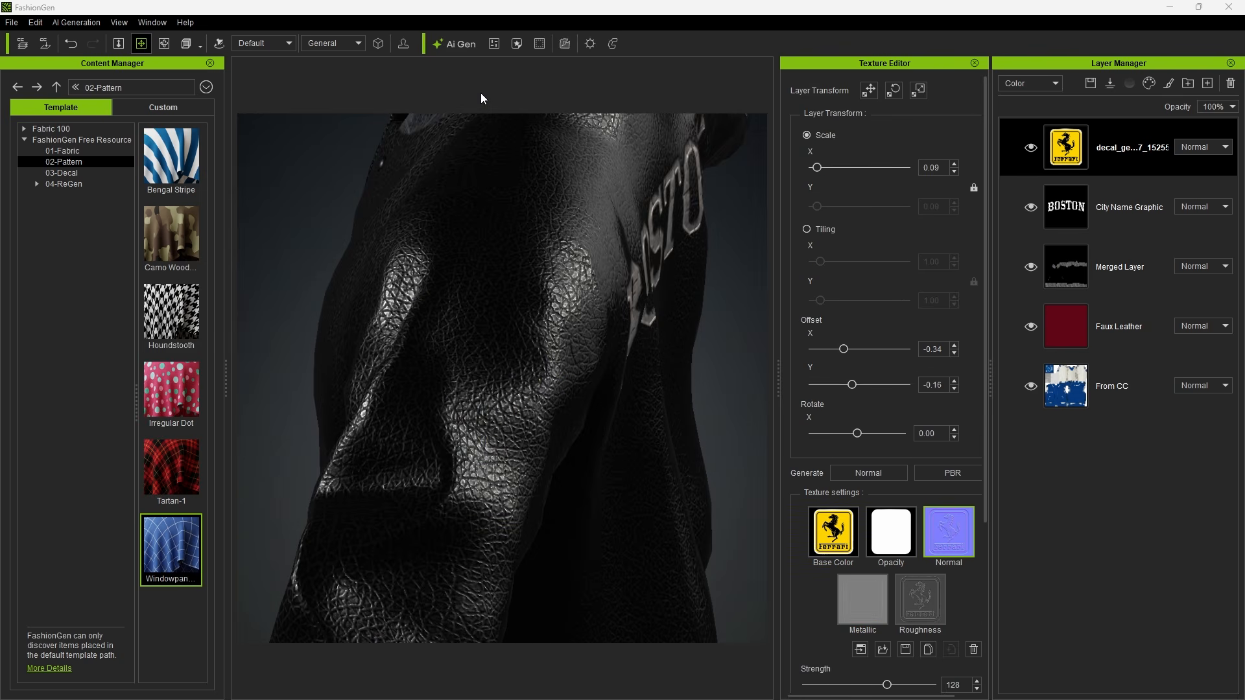
# Load the SPEED UNION shield image decal_gen_20251117_122832.png into the Stamp Tool.
pyautogui.click(404, 45)
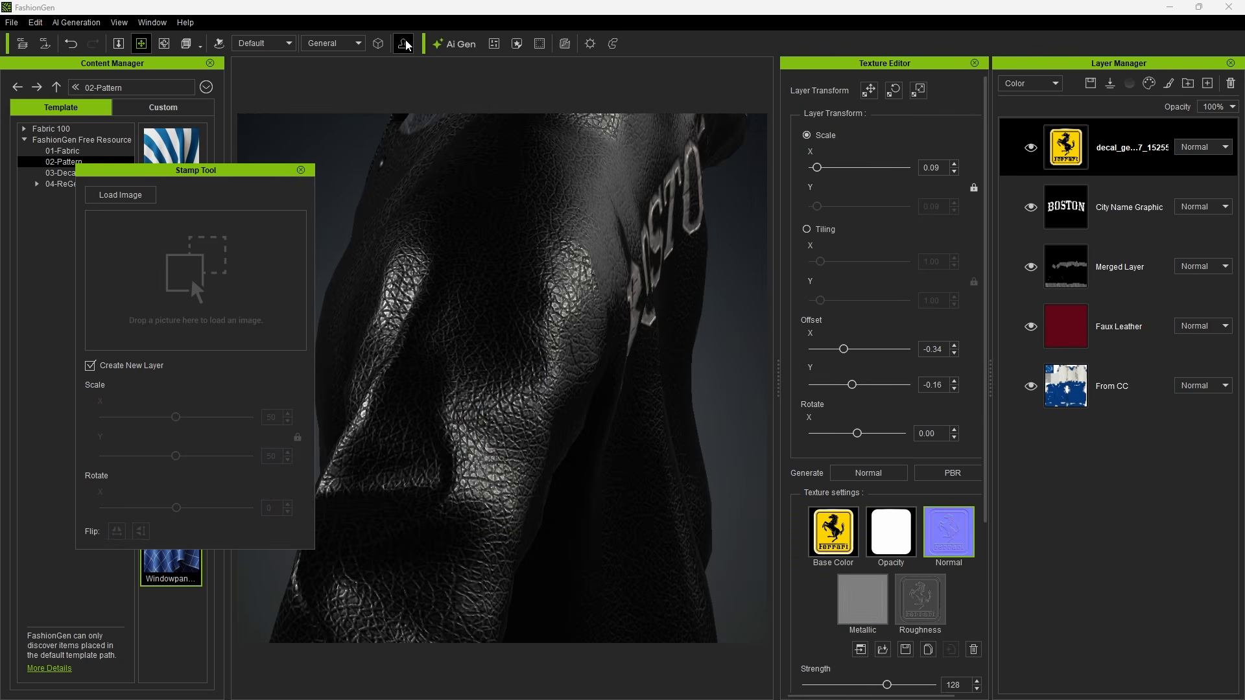
pyautogui.click(120, 195)
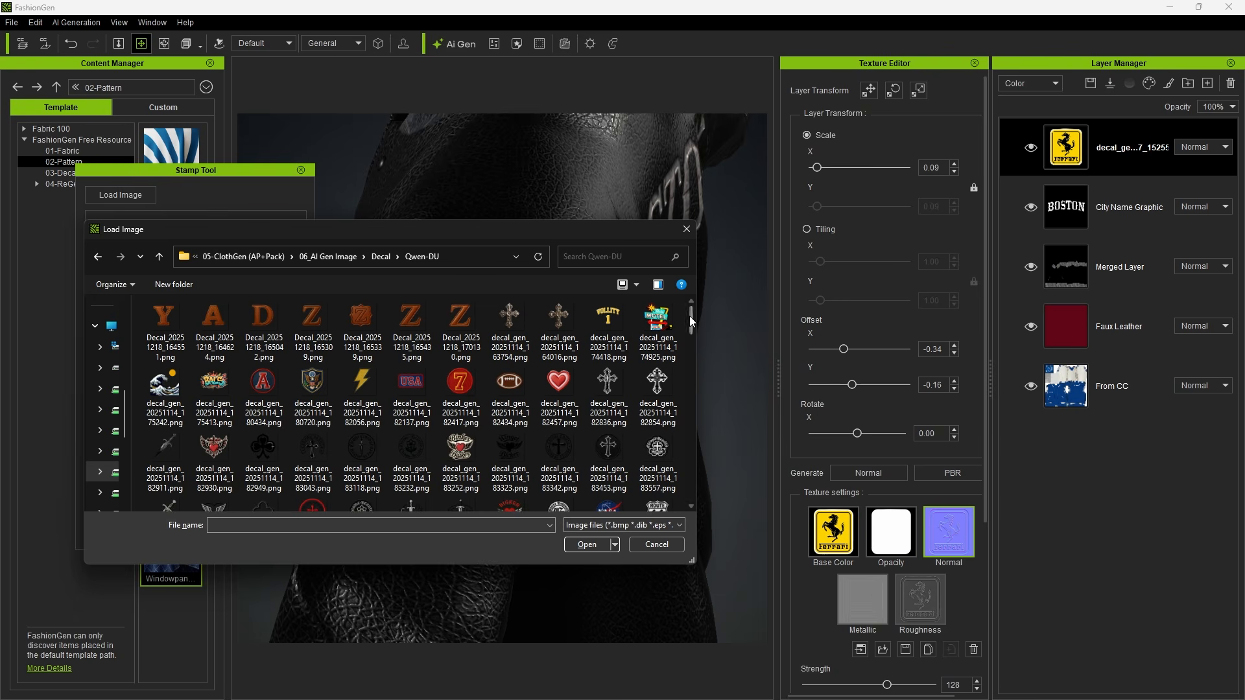
pyautogui.moveTo(690, 316); pyautogui.dragTo(683, 364)
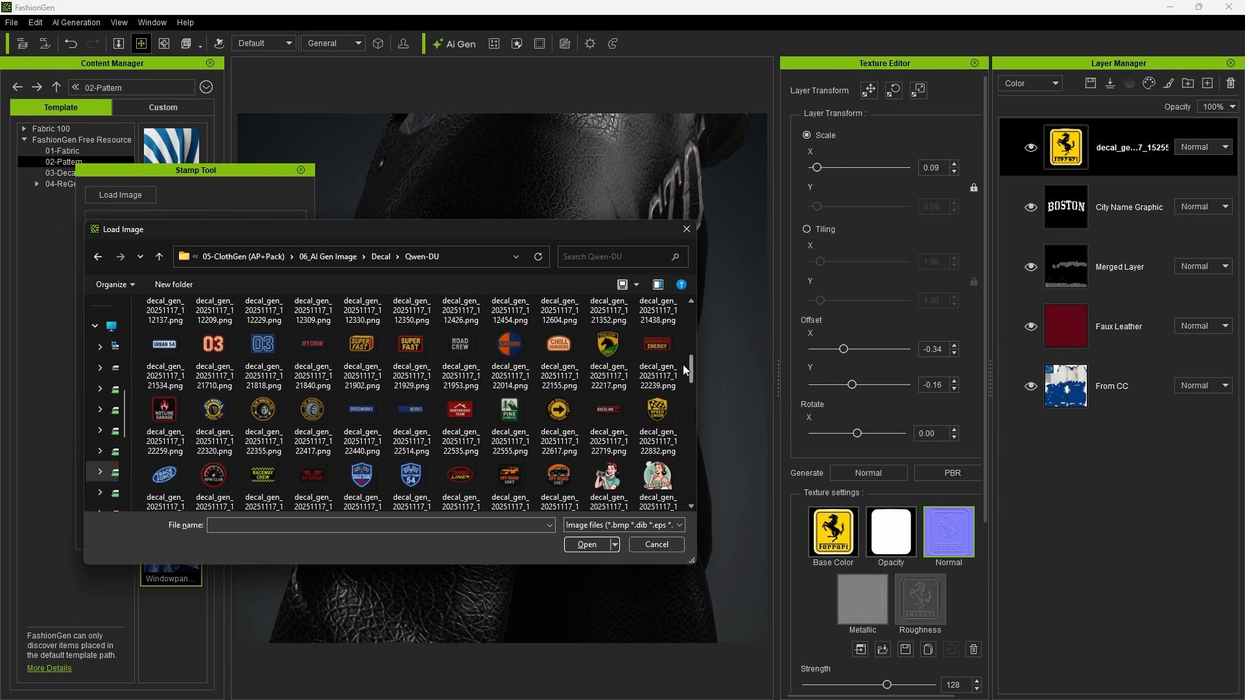
pyautogui.doubleClick(663, 405)
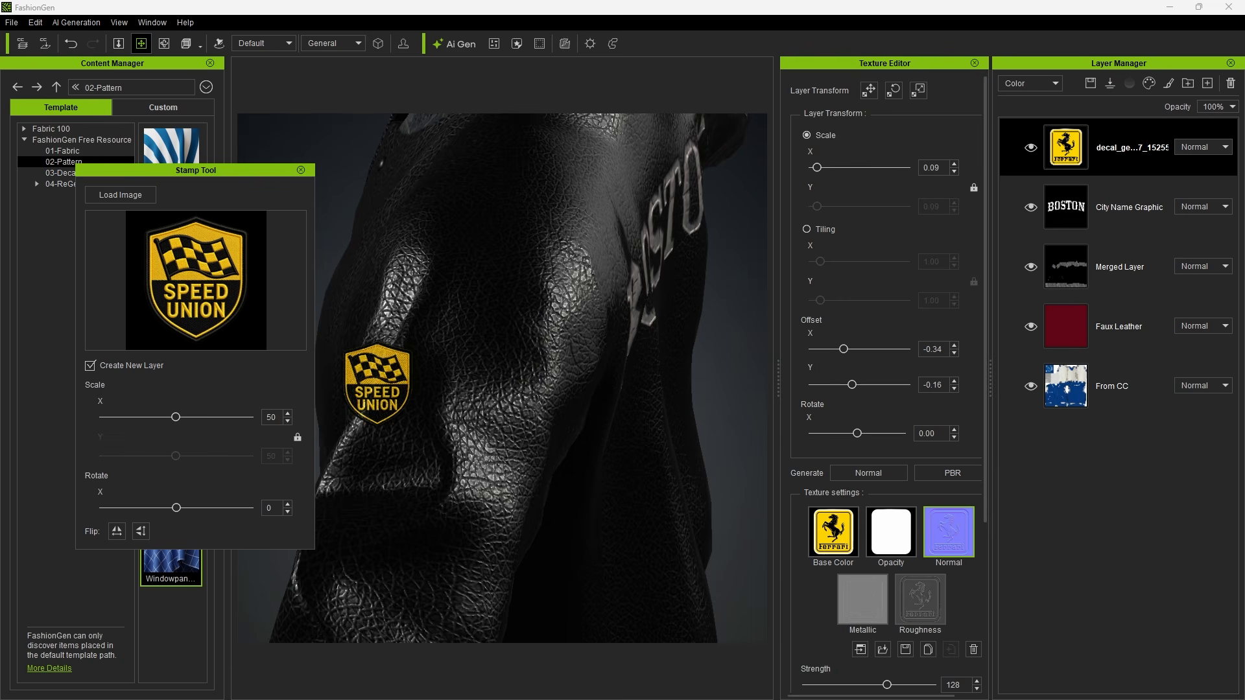
# Stamp the SPEED UNION shield on the jacket's sleeve as a new layer, with scale 85 and rotation 19.
pyautogui.moveTo(174, 419); pyautogui.dragTo(228, 417)
pyautogui.moveTo(176, 508)
pyautogui.mouseDown()
pyautogui.moveTo(150, 507)
pyautogui.moveTo(184, 507)
pyautogui.mouseUp()
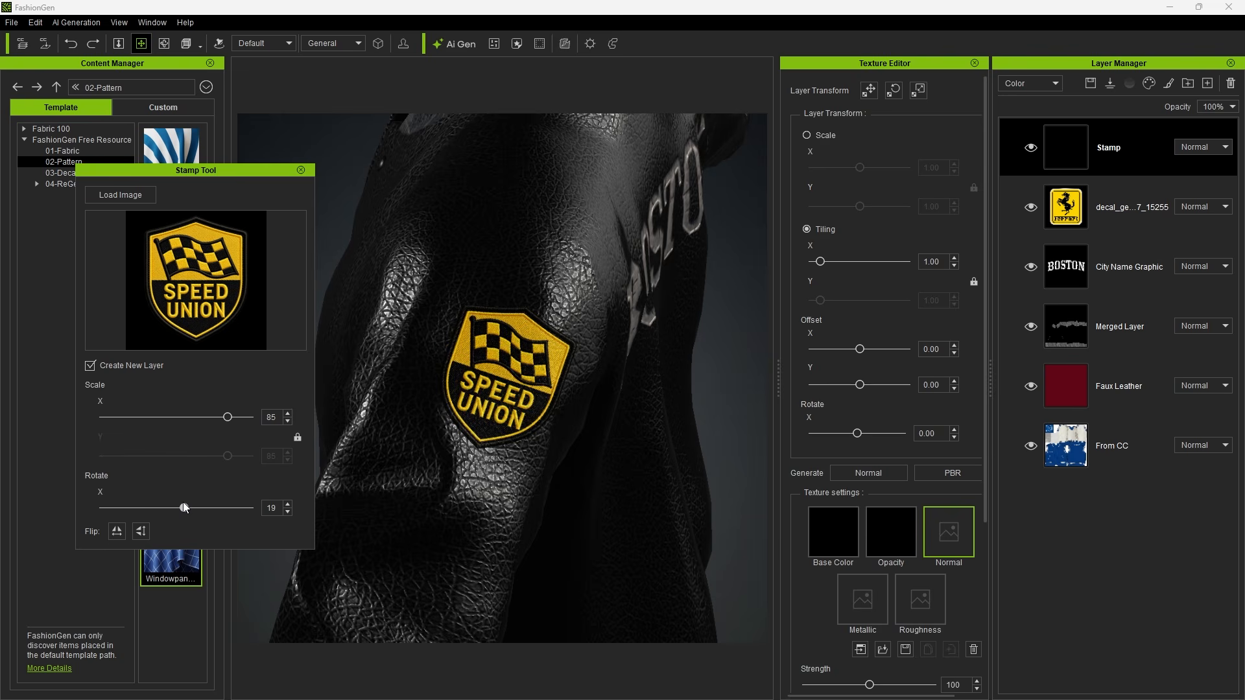
pyautogui.click(140, 532)
pyautogui.click(141, 531)
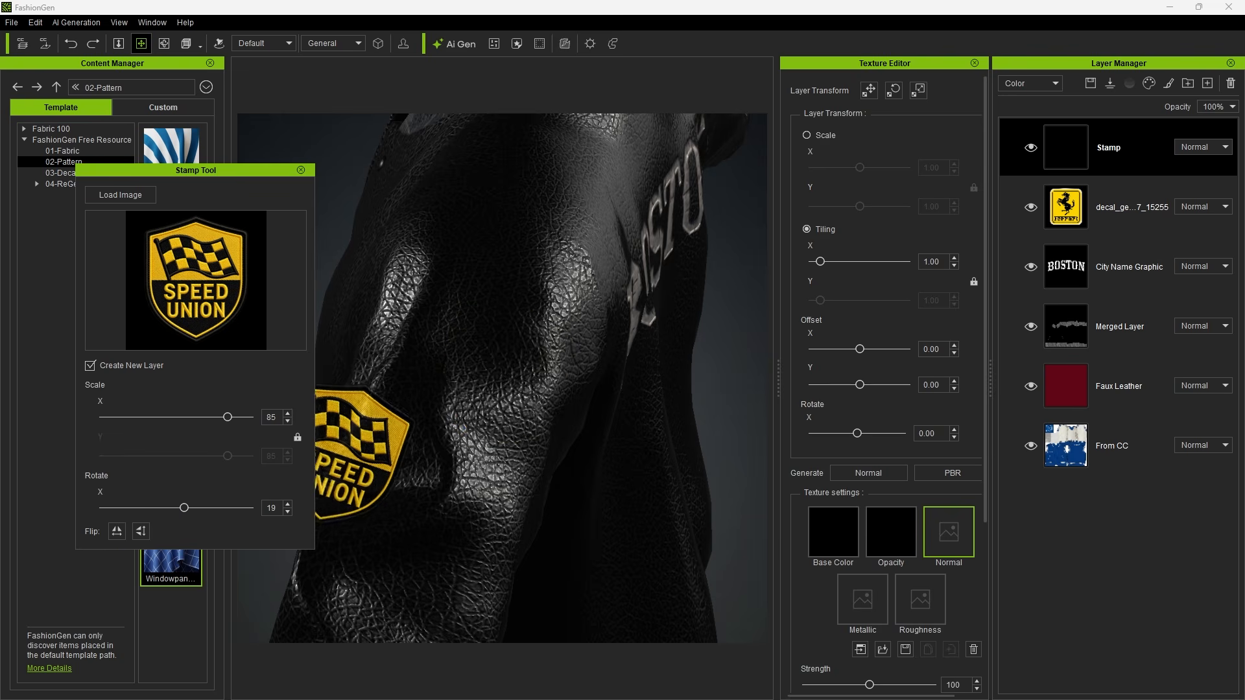
pyautogui.click(522, 380)
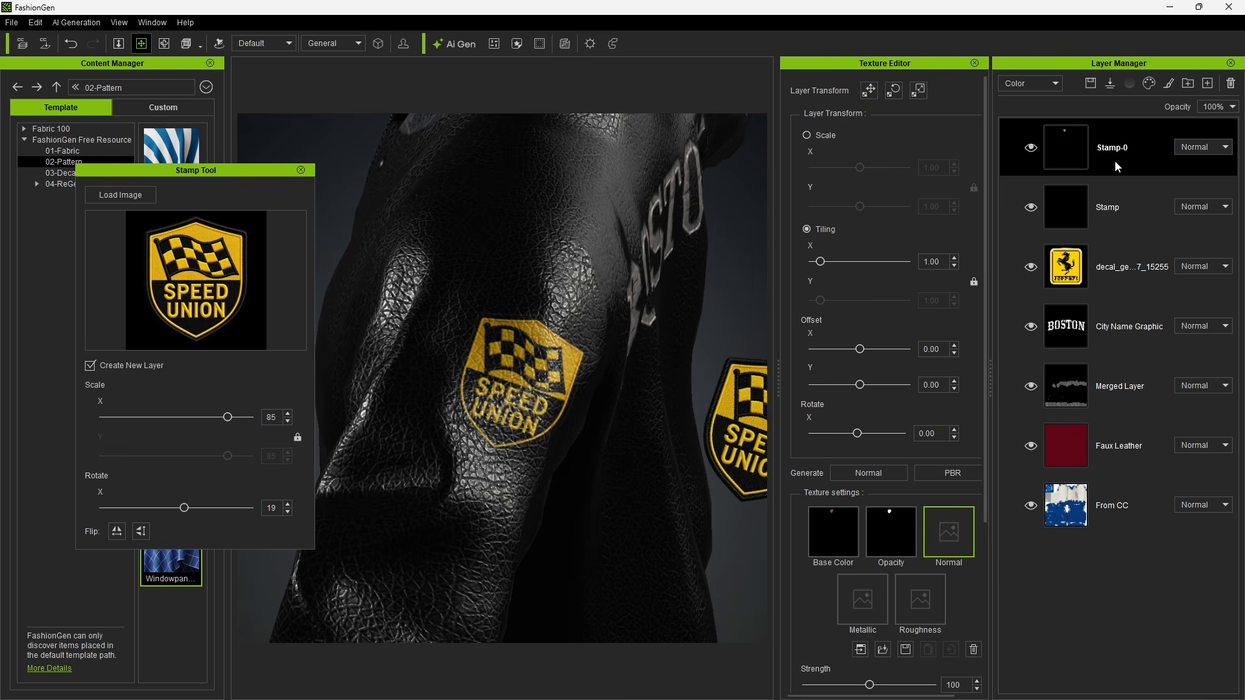
# Load the TRACK FORCE decal_gen_20251117_122853.png into the Stamp Tool and stamp it above the shield, with scale 65 and rotation 2.
pyautogui.click(120, 194)
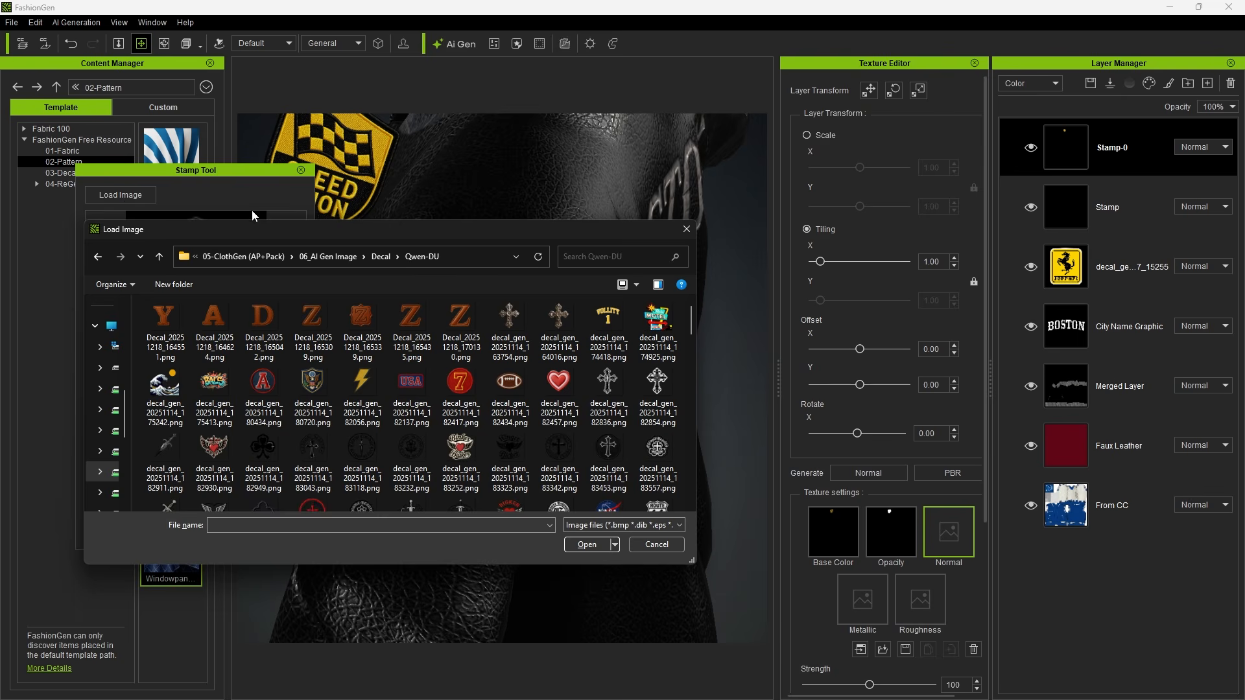
pyautogui.moveTo(690, 306); pyautogui.dragTo(689, 382)
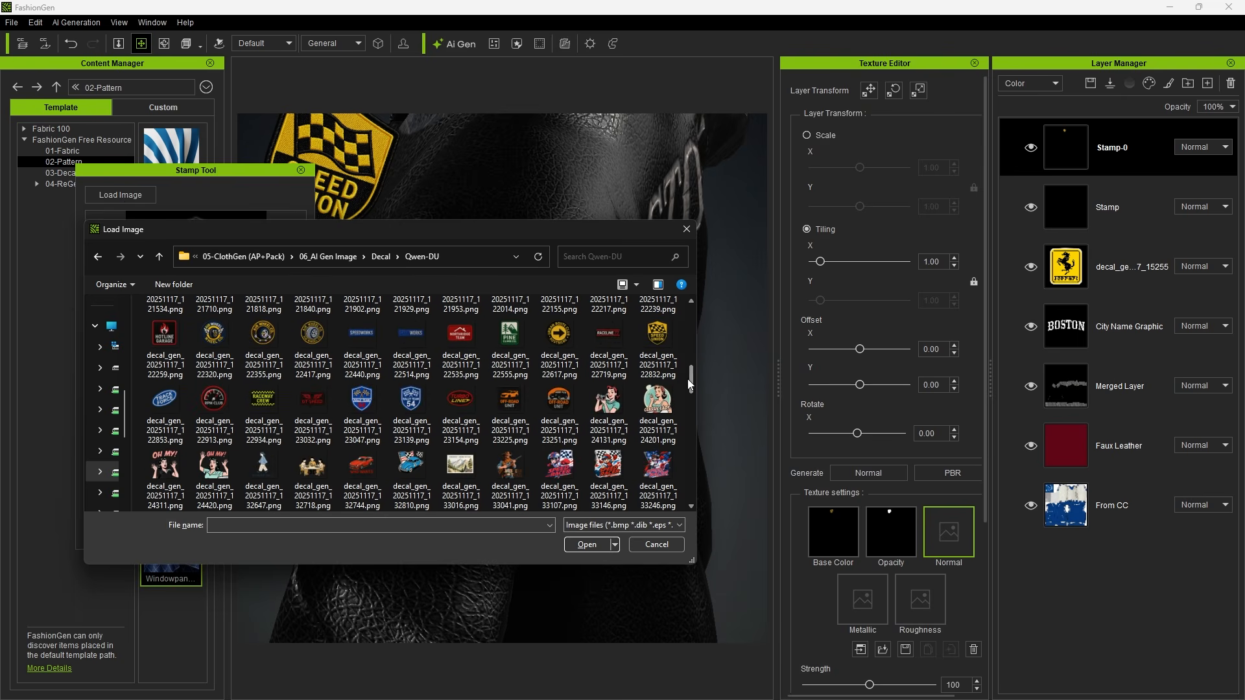
pyautogui.doubleClick(165, 399)
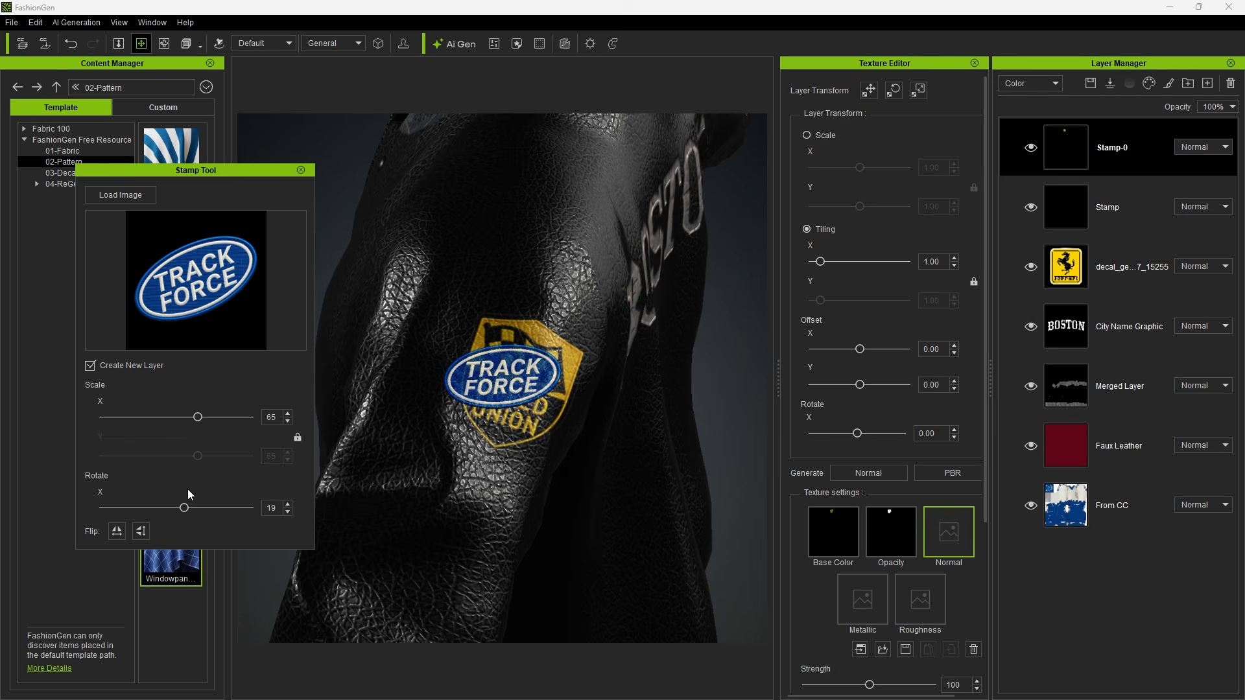
pyautogui.moveTo(185, 508); pyautogui.dragTo(177, 508)
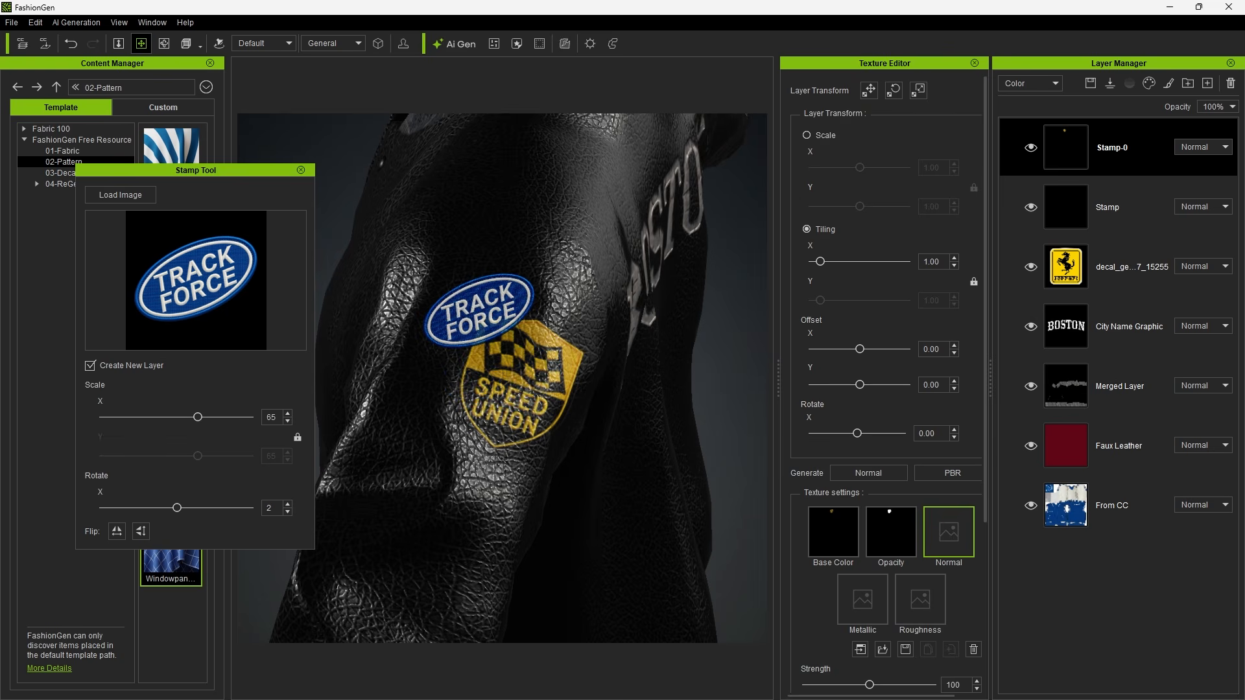
pyautogui.click(479, 308)
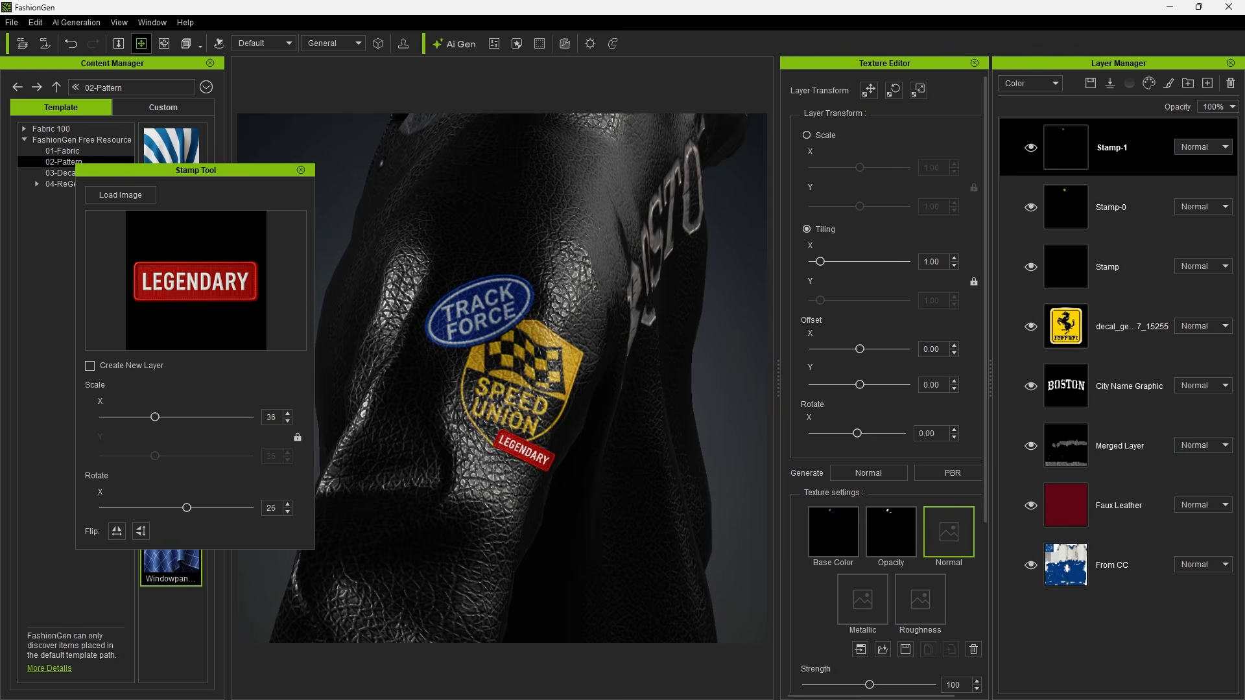
# Stamp the LEGENDARY decal below the shield on the same layer, with scale 36 and rotation 26, and toggle the layer's visibility to check it.
pyautogui.click(524, 449)
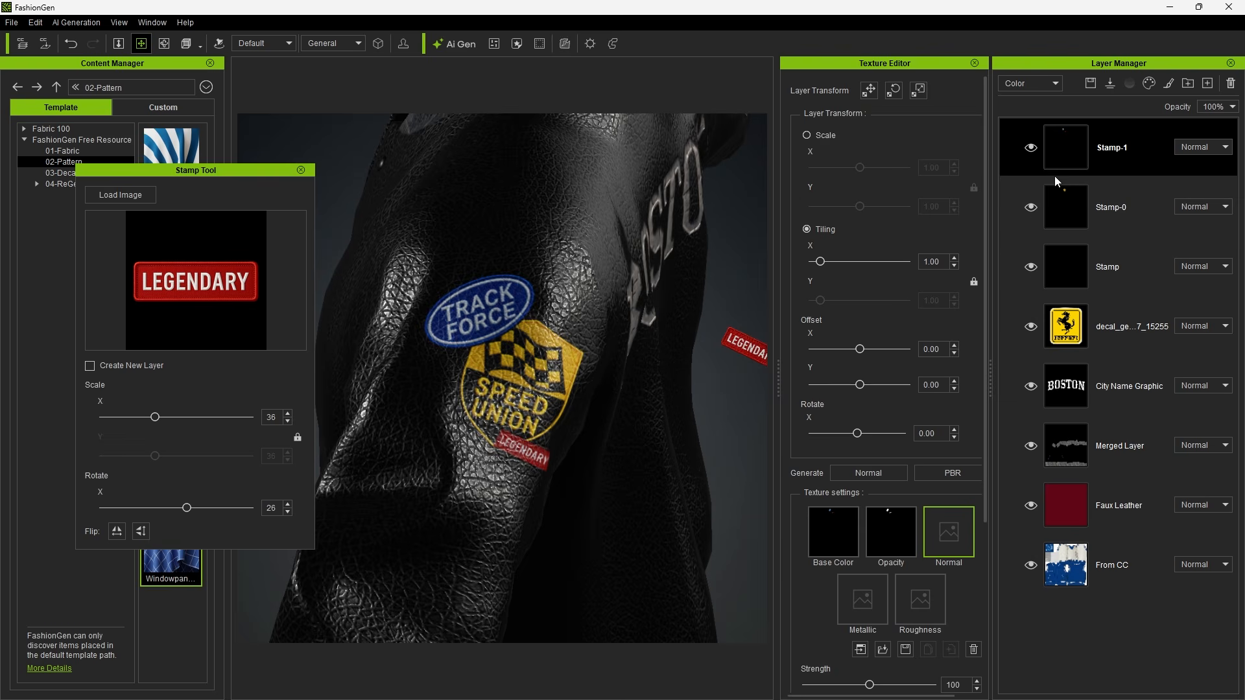
pyautogui.click(1031, 149)
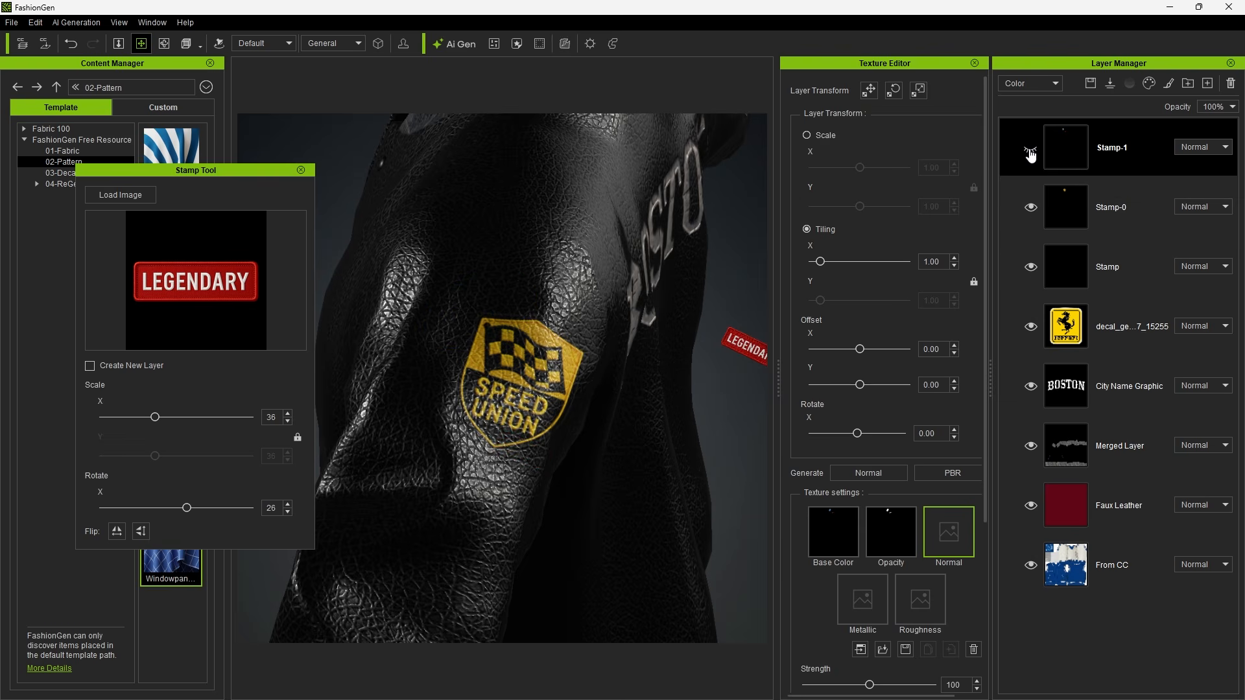
pyautogui.click(1031, 150)
pyautogui.click(1031, 151)
pyautogui.click(1031, 152)
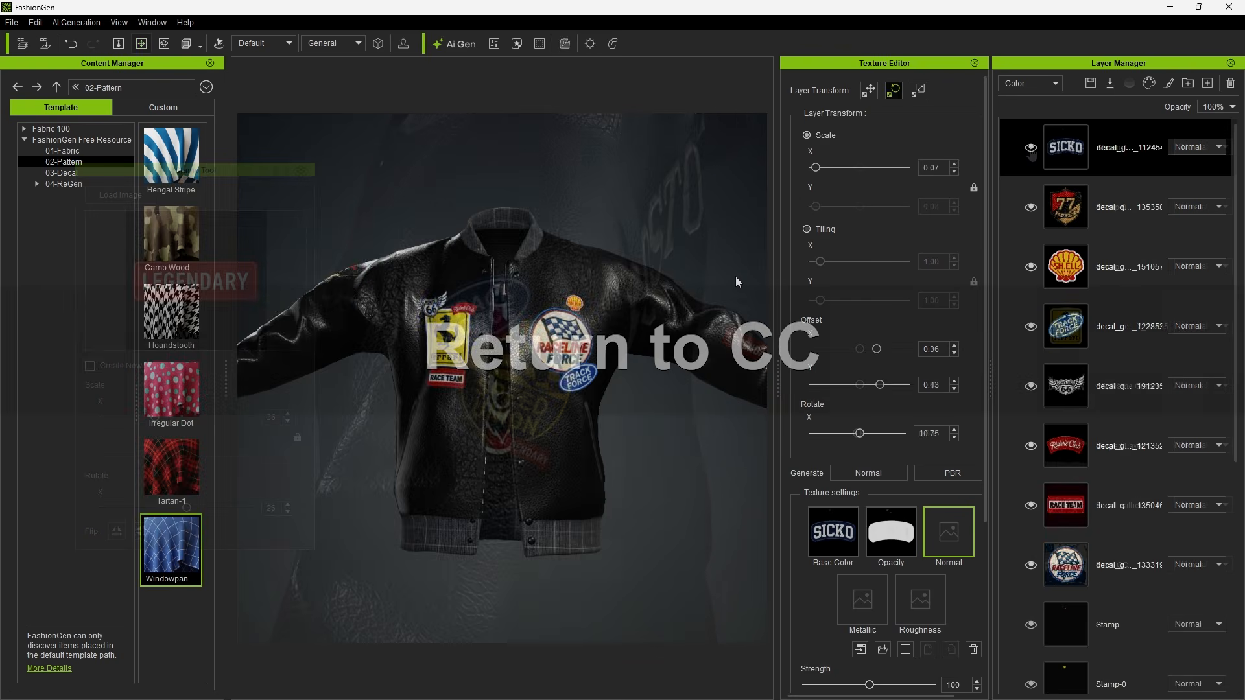
# Send the decorated jacket's textures back to Character Creator with the layers kept and review the jacket there.
pyautogui.moveTo(338, 345); pyautogui.dragTo(617, 305, button='middle')
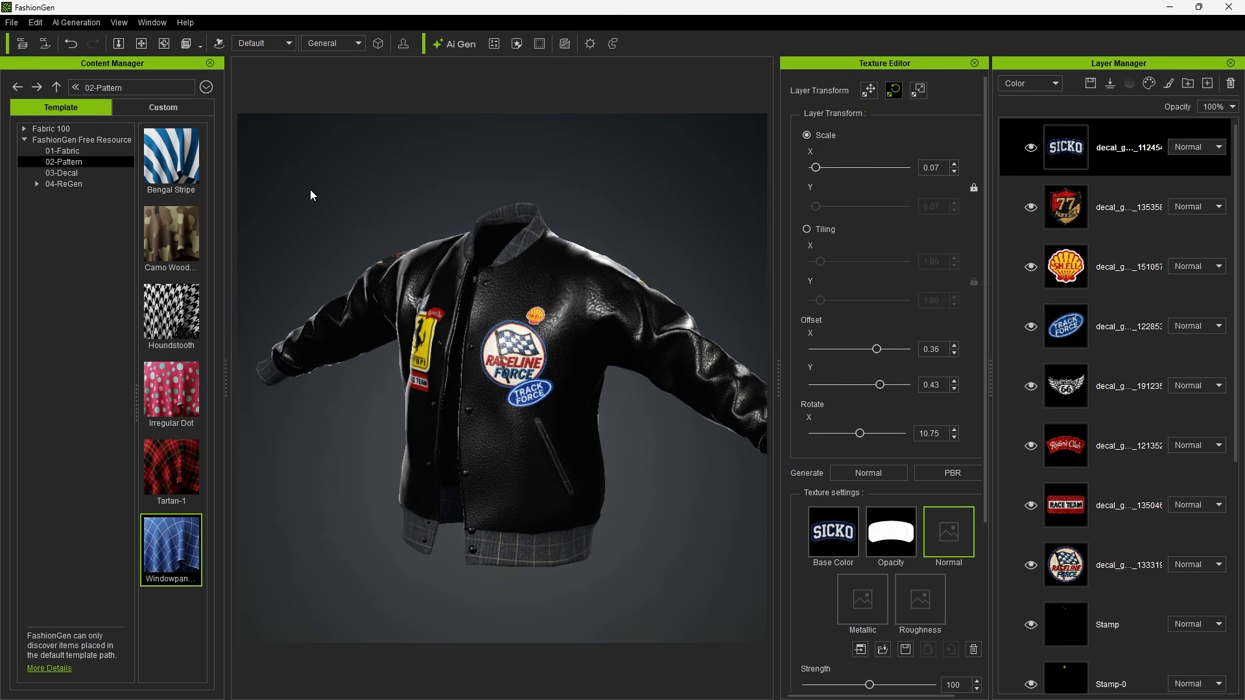
pyautogui.click(22, 44)
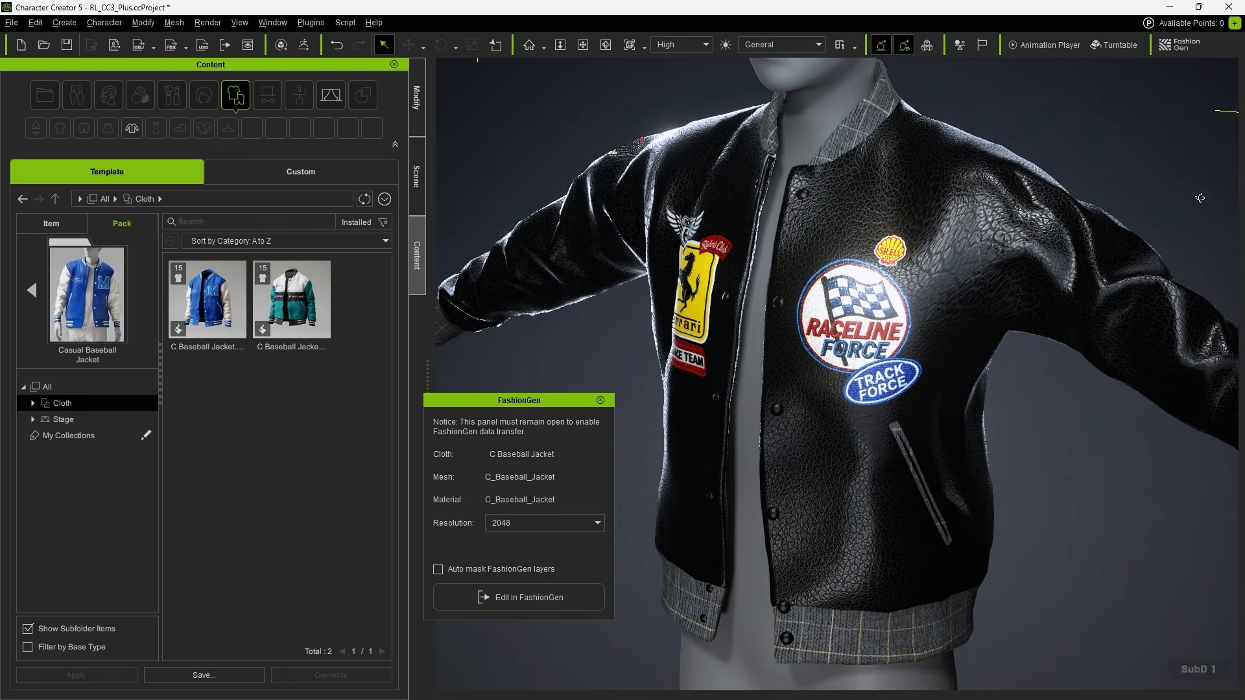
pyautogui.moveTo(1200, 198); pyautogui.dragTo(687, 179, button='right')
# Examine the jacket's Base Color, Normal and Roughness textures in its Character Creator material settings.
pyautogui.click(416, 100)
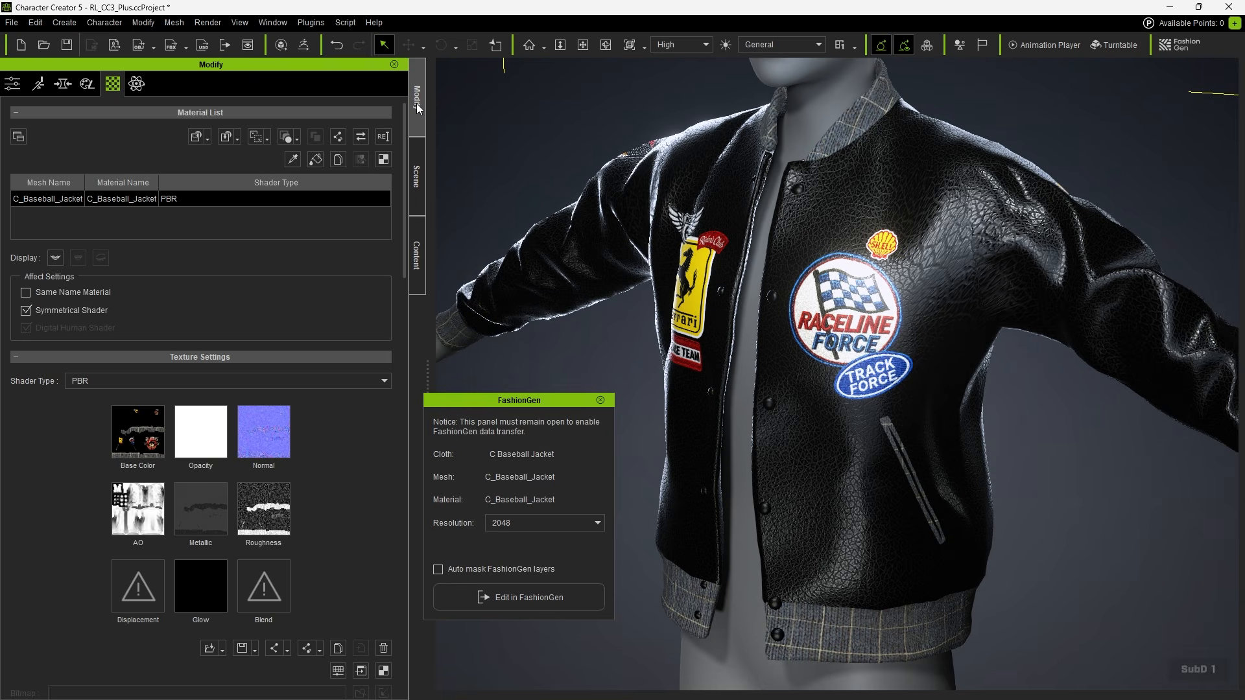
pyautogui.click(263, 509)
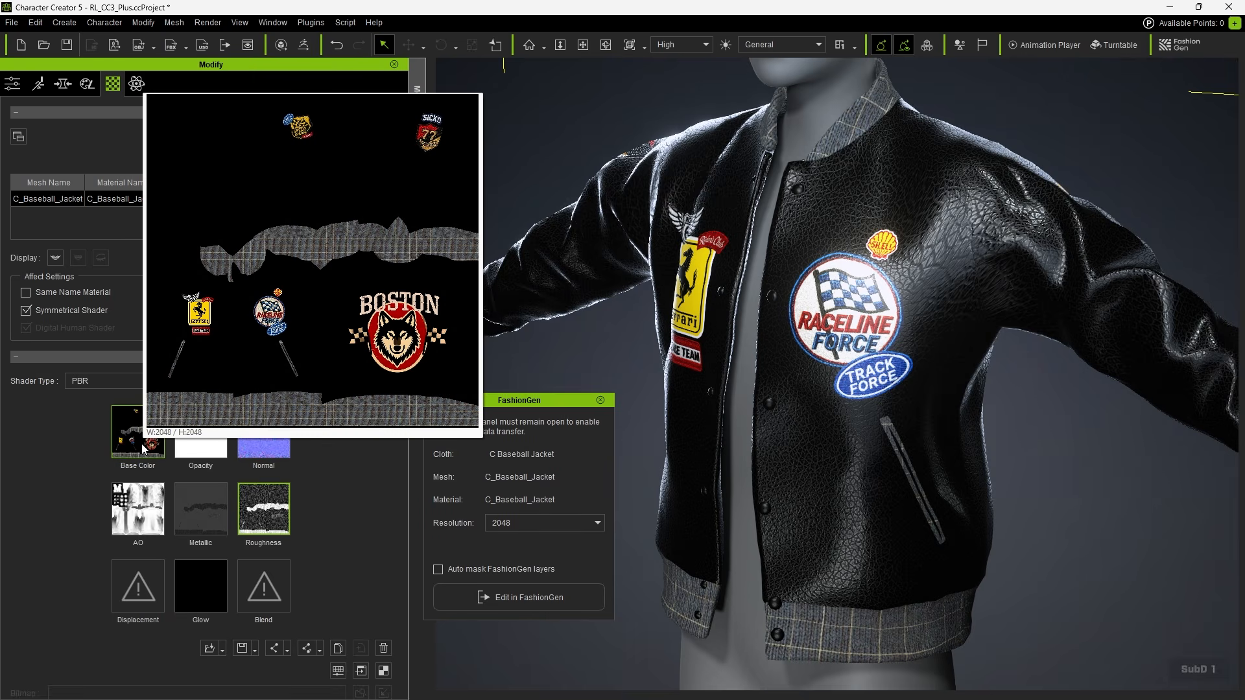
pyautogui.moveTo(257, 441)
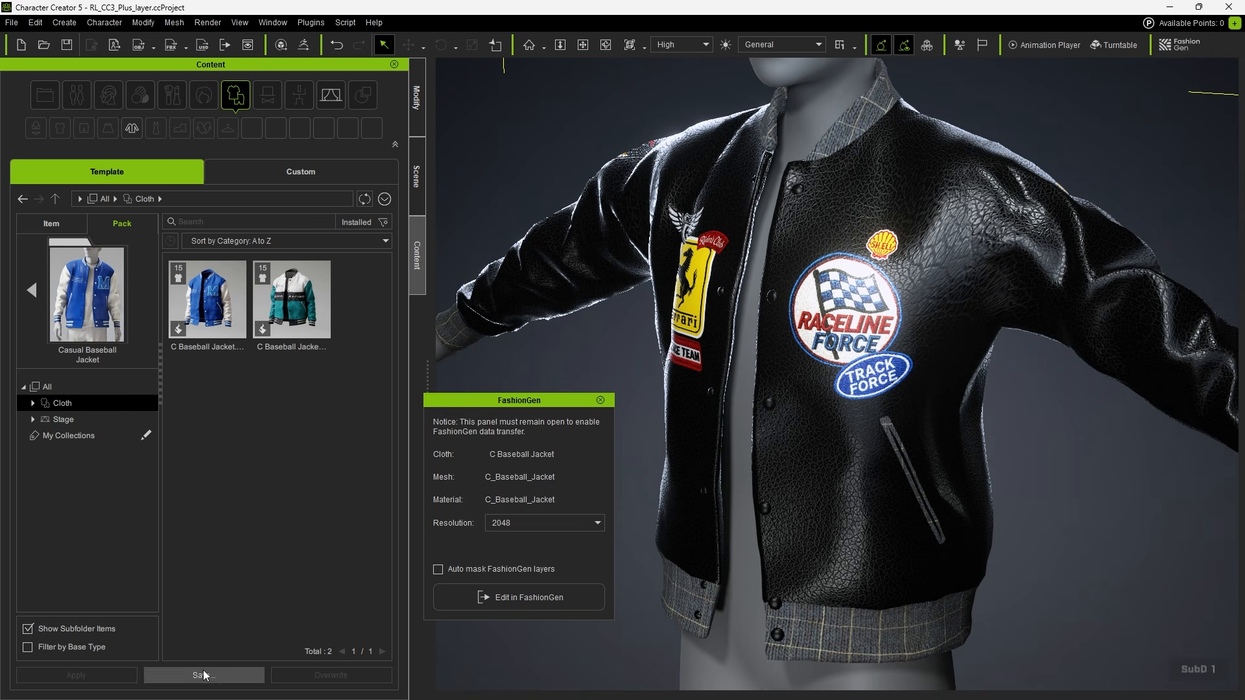
# Save the jacket as a Cloth/Shirts asset named "keep layer" and apply the saved asset to the avatar.
pyautogui.click(203, 675)
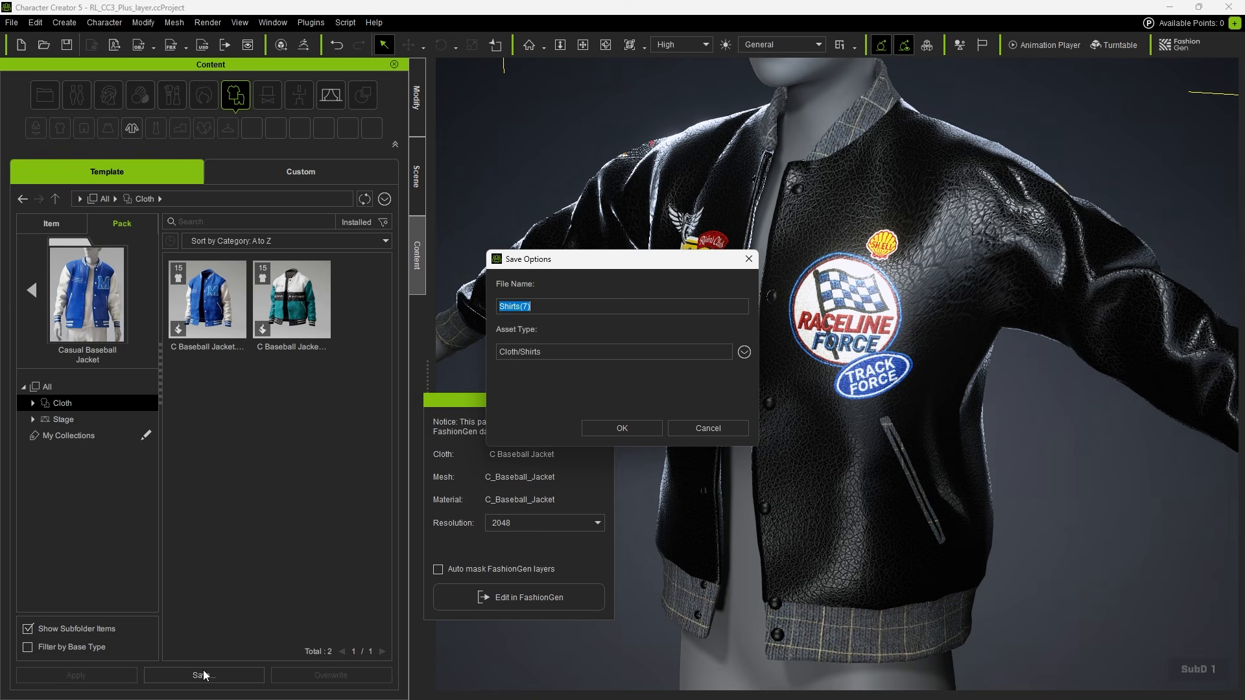
pyautogui.write('keep layer')
pyautogui.click(616, 429)
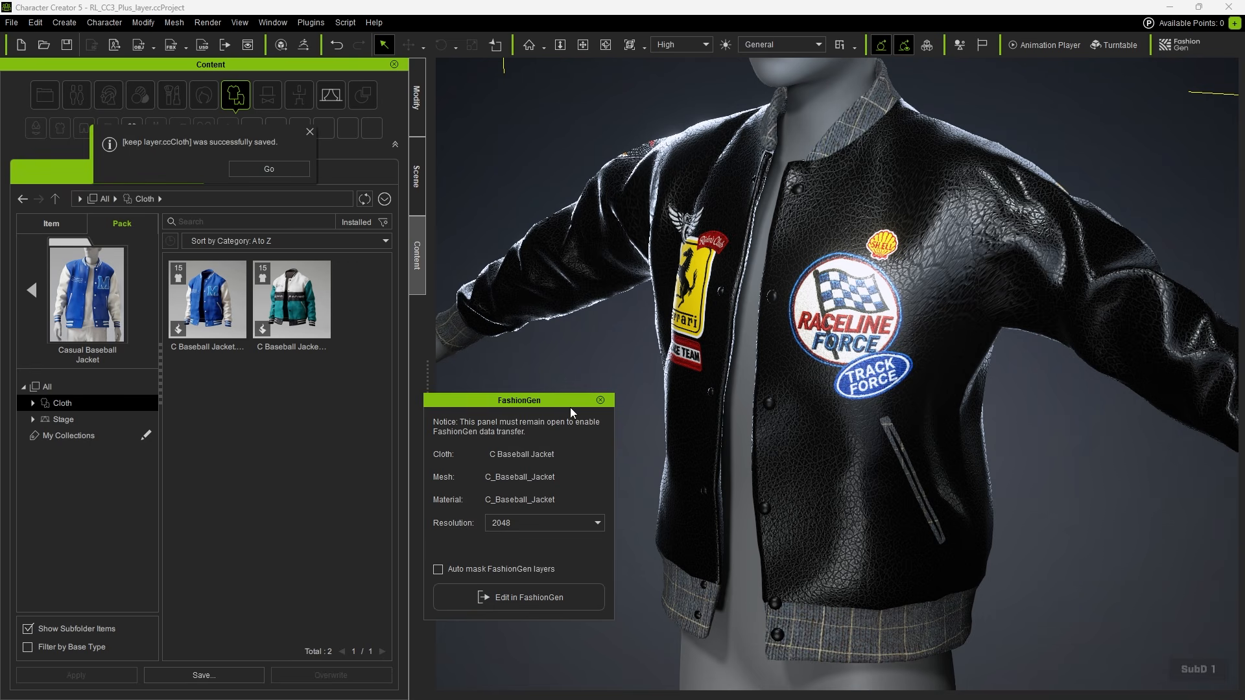
pyautogui.click(269, 169)
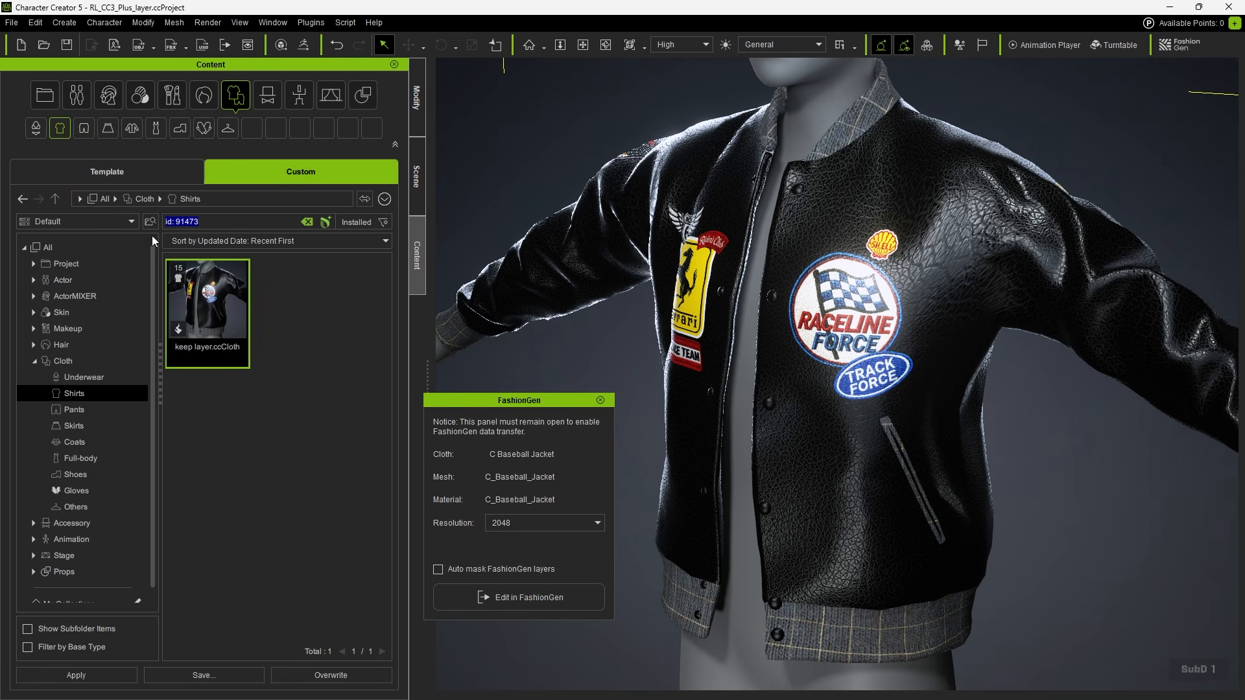
pyautogui.moveTo(208, 309); pyautogui.dragTo(780, 397)
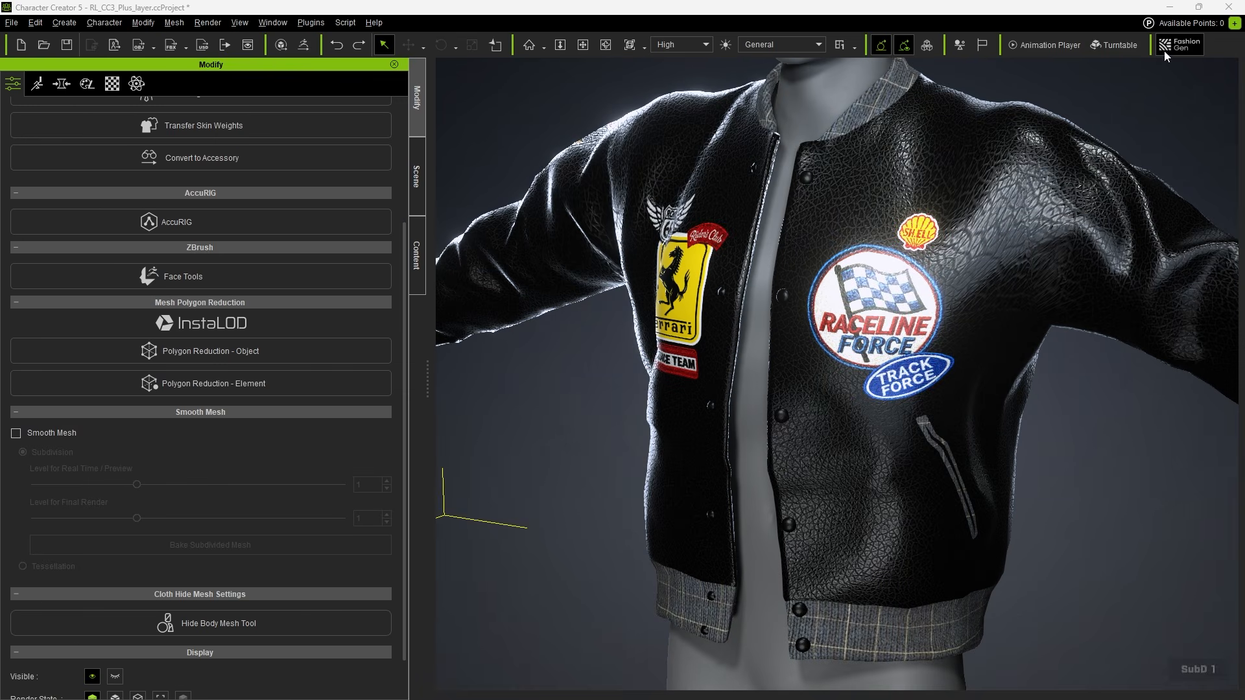
# Open the saved jacket in FashionGen and review its texture layers.
pyautogui.click(521, 592)
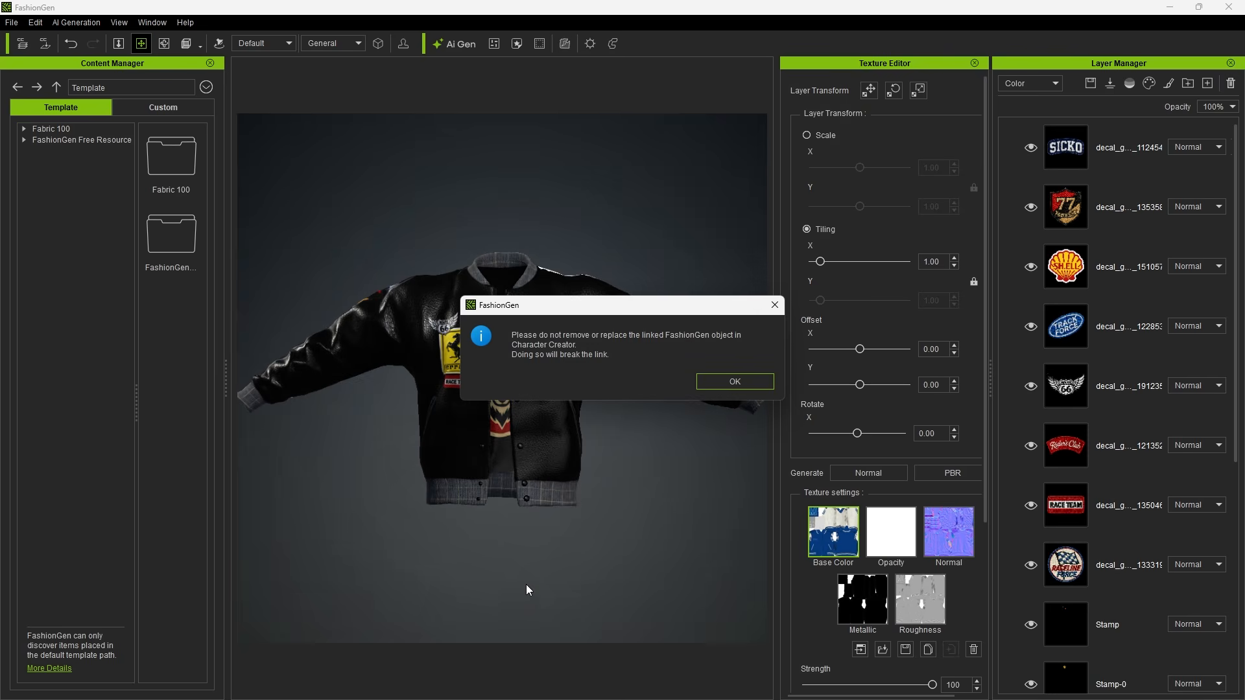
pyautogui.click(726, 384)
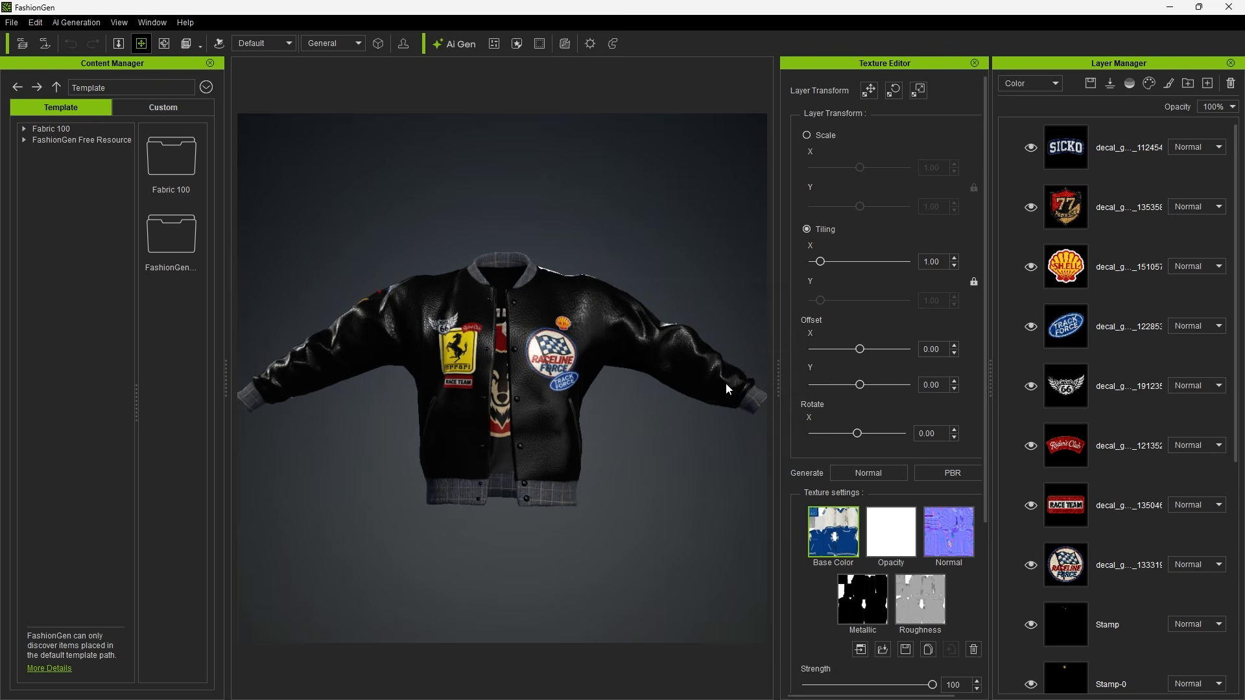
pyautogui.moveTo(1236, 227)
pyautogui.mouseDown()
pyautogui.moveTo(1236, 454)
pyautogui.moveTo(1237, 225)
pyautogui.mouseUp()
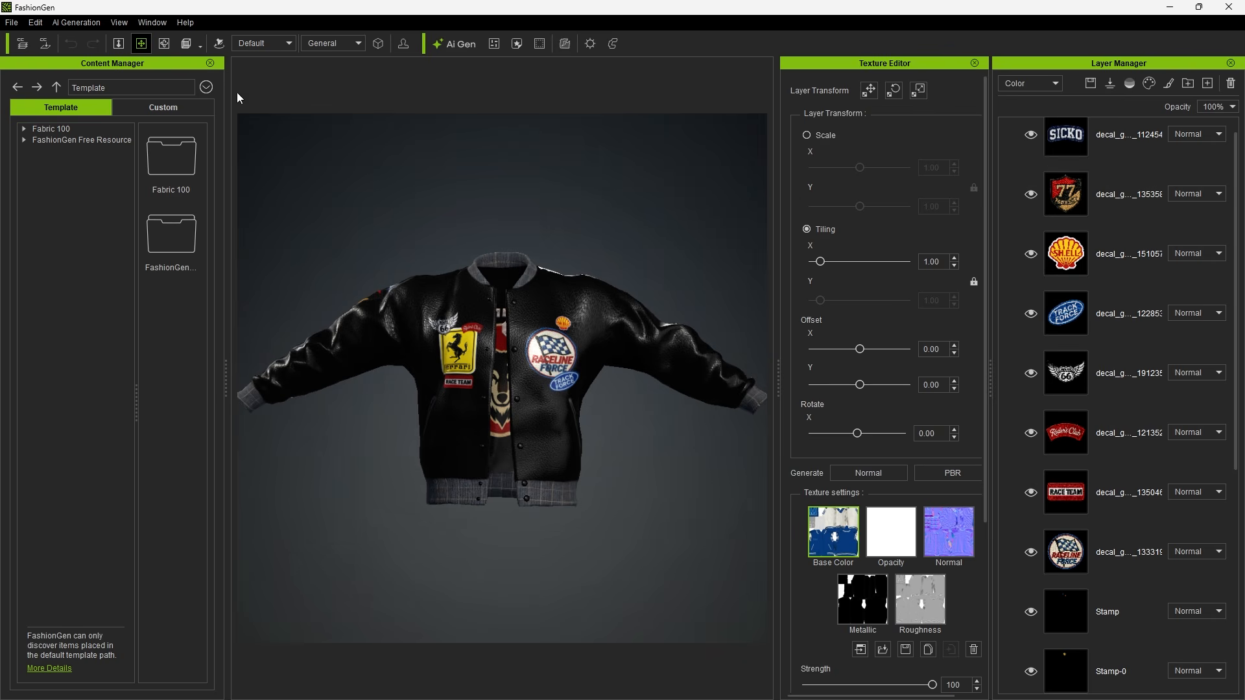
# Send the jacket's flattened textures to Character Creator at 2048 resolution.
pyautogui.click(46, 45)
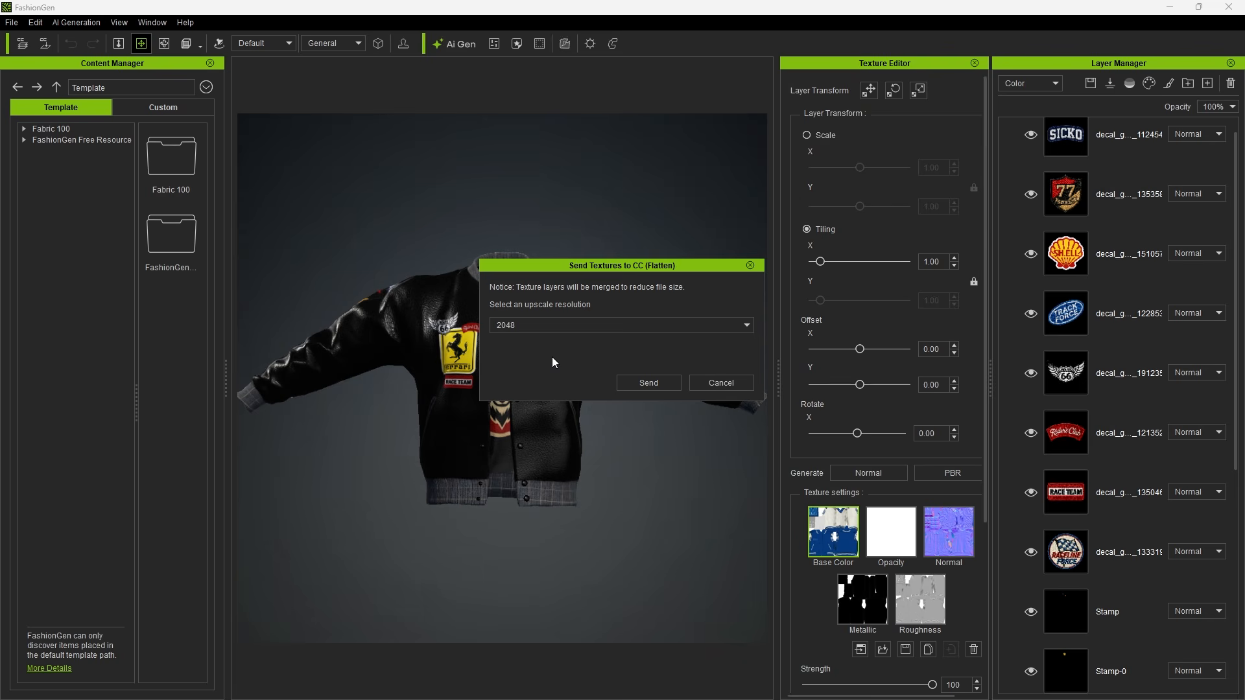
pyautogui.click(648, 380)
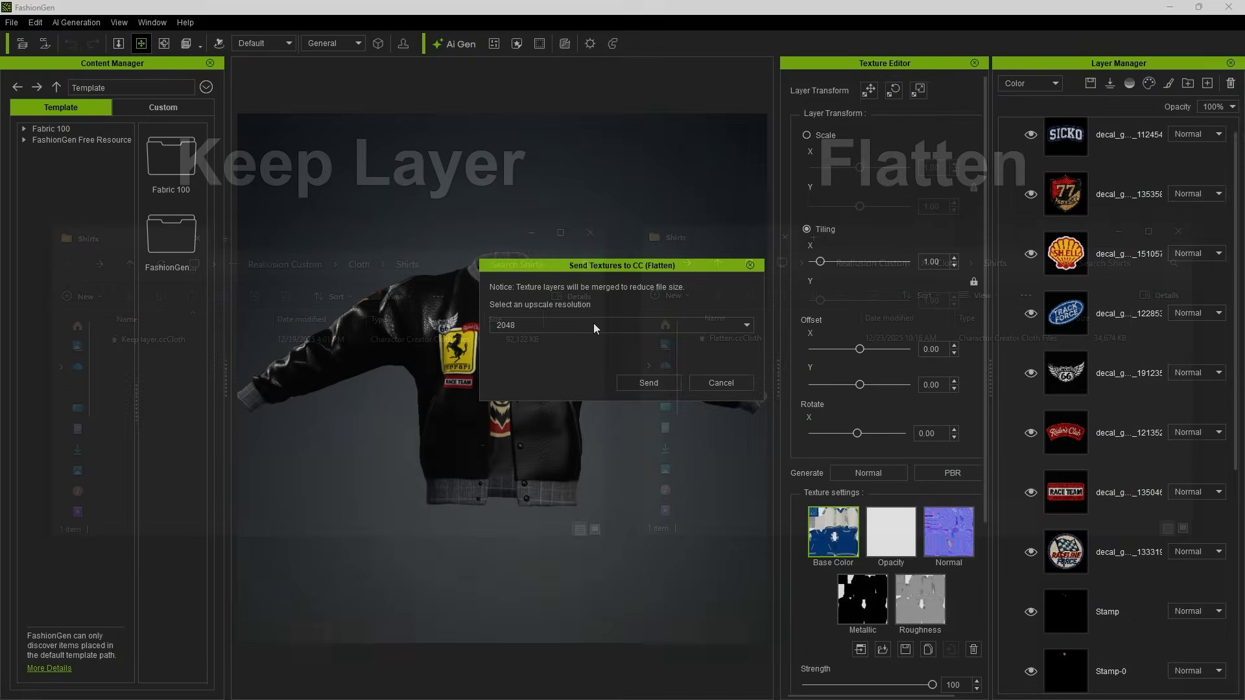
pyautogui.click(593, 324)
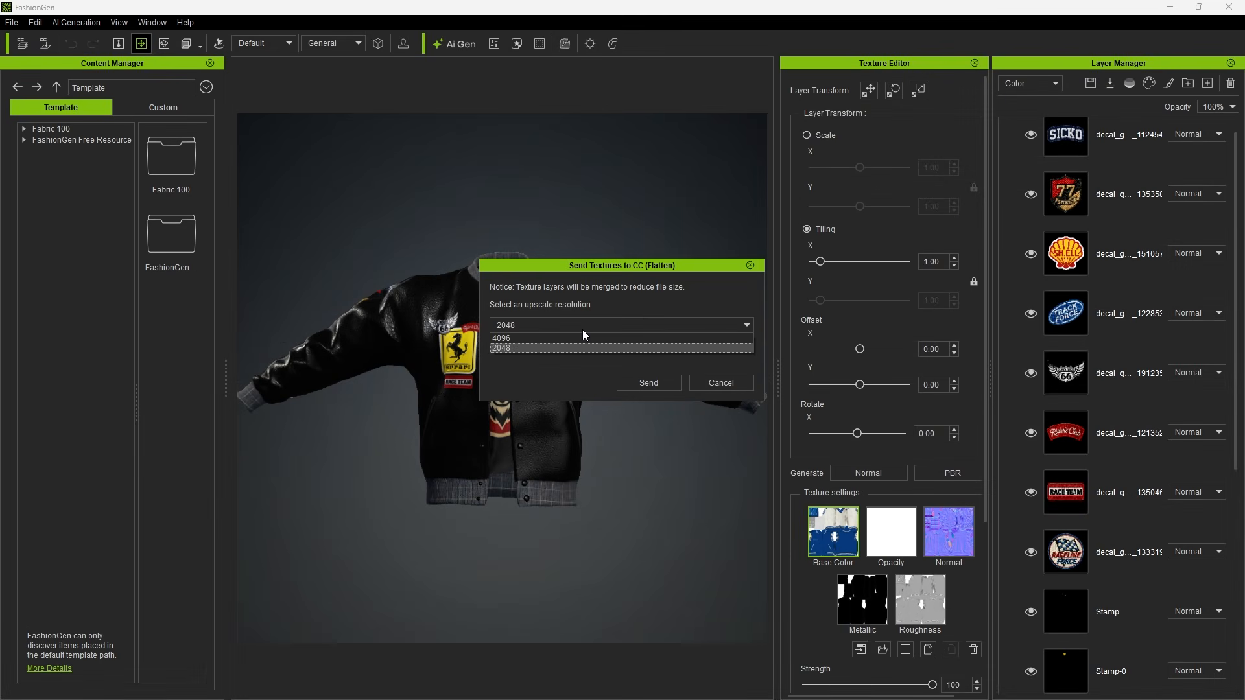
pyautogui.click(547, 338)
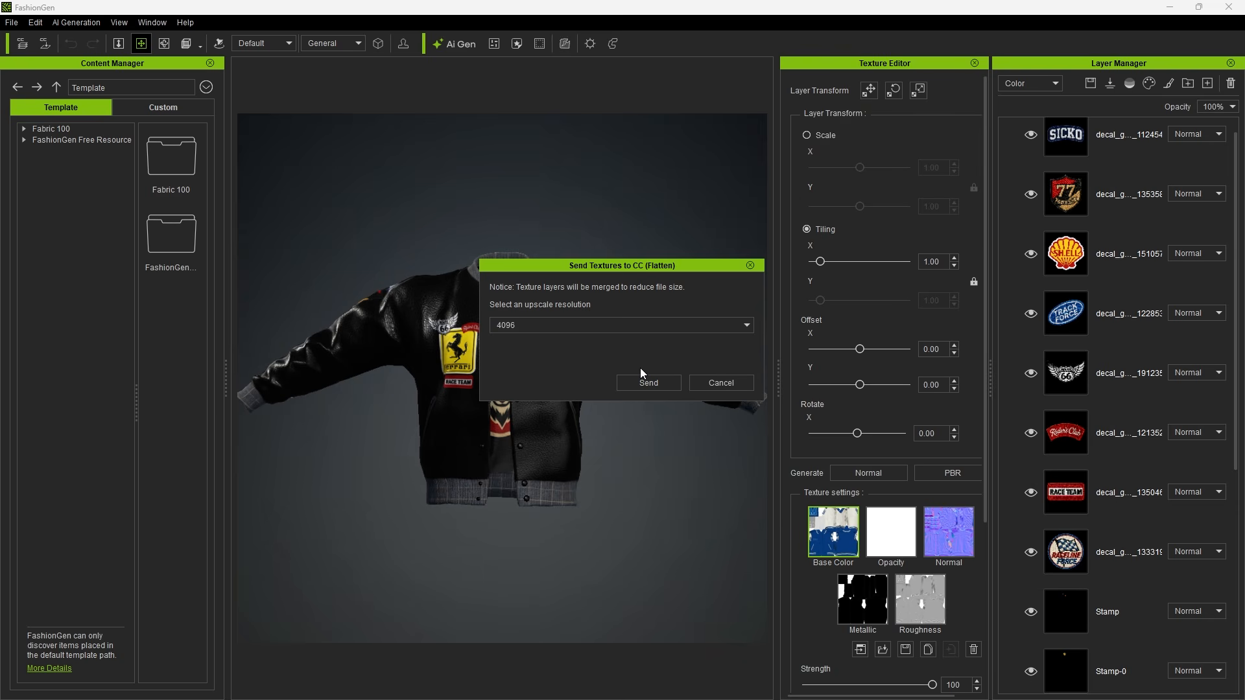
pyautogui.click(703, 384)
# Enable the ComfyUI connection and send the flattened textures to Character Creator at an upscale resolution of 4096.
pyautogui.click(613, 50)
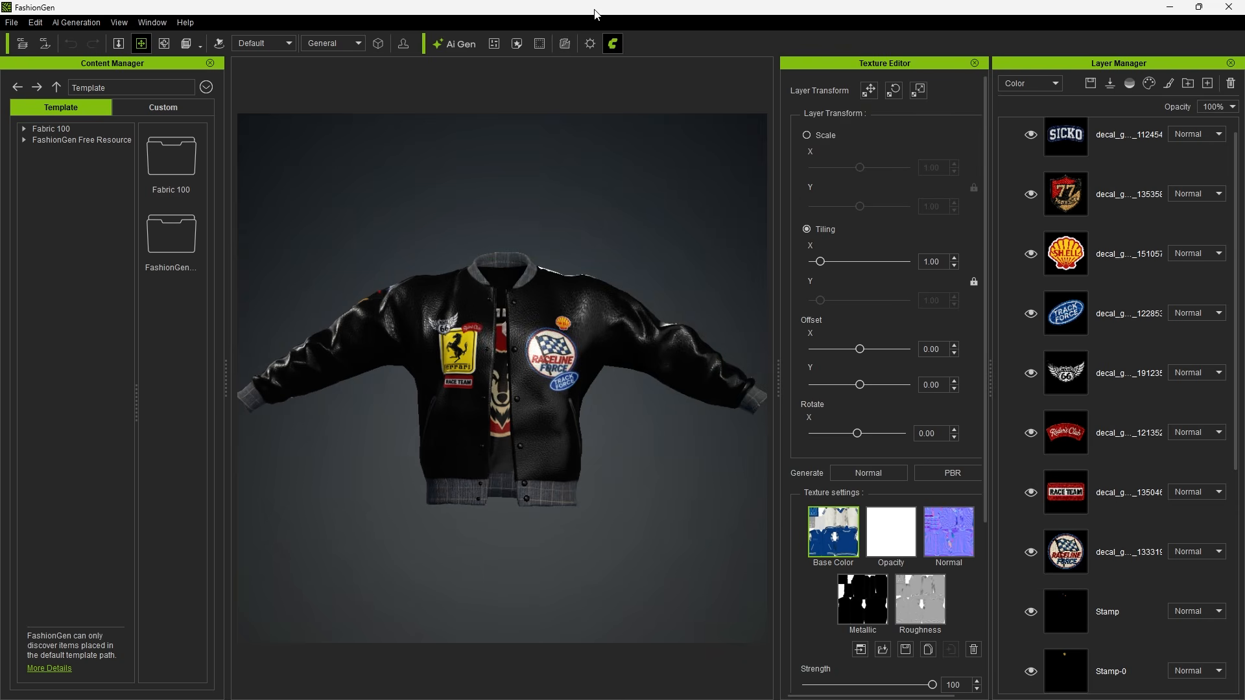
pyautogui.click(39, 45)
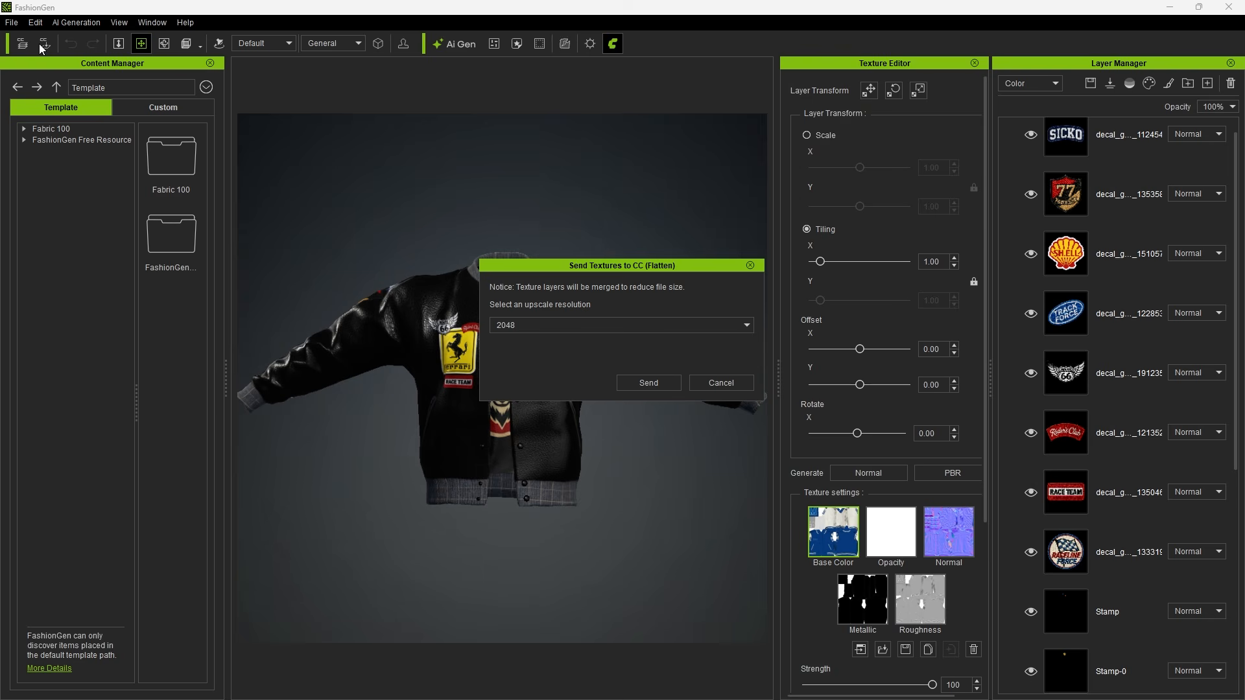
pyautogui.click(519, 325)
pyautogui.click(507, 339)
pyautogui.click(652, 383)
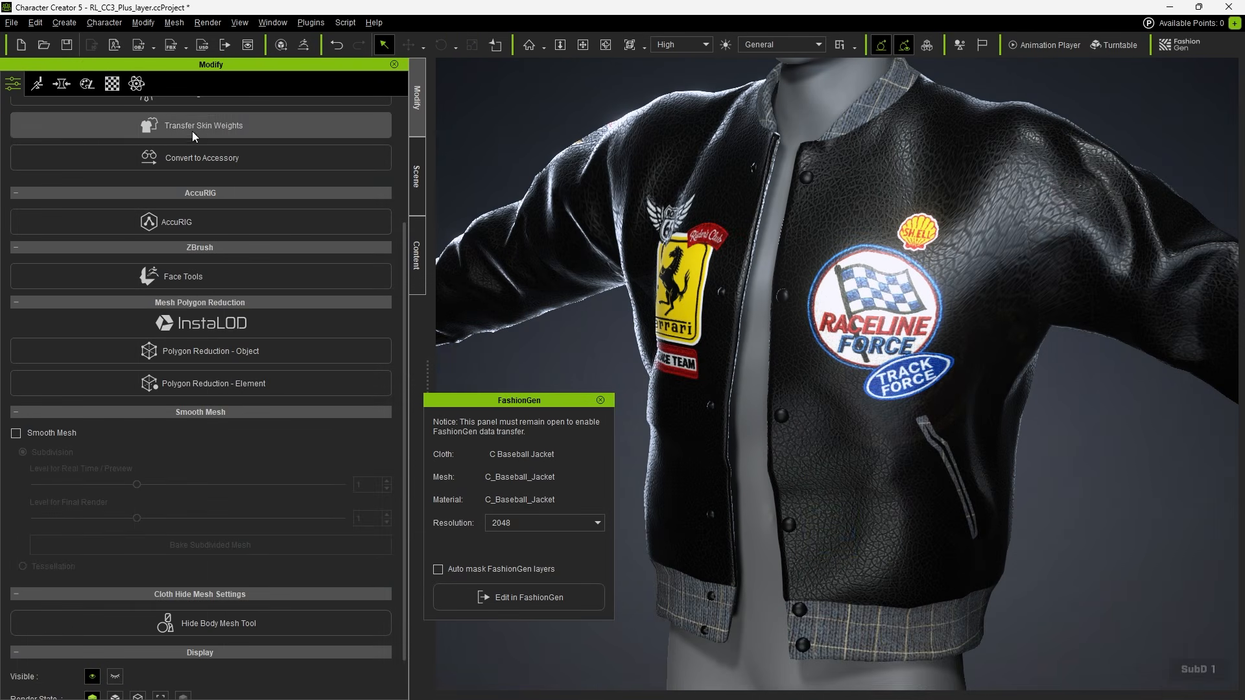
# Examine the resolution of the jacket's Base Color and Normal textures in Character Creator's material settings.
pyautogui.click(113, 84)
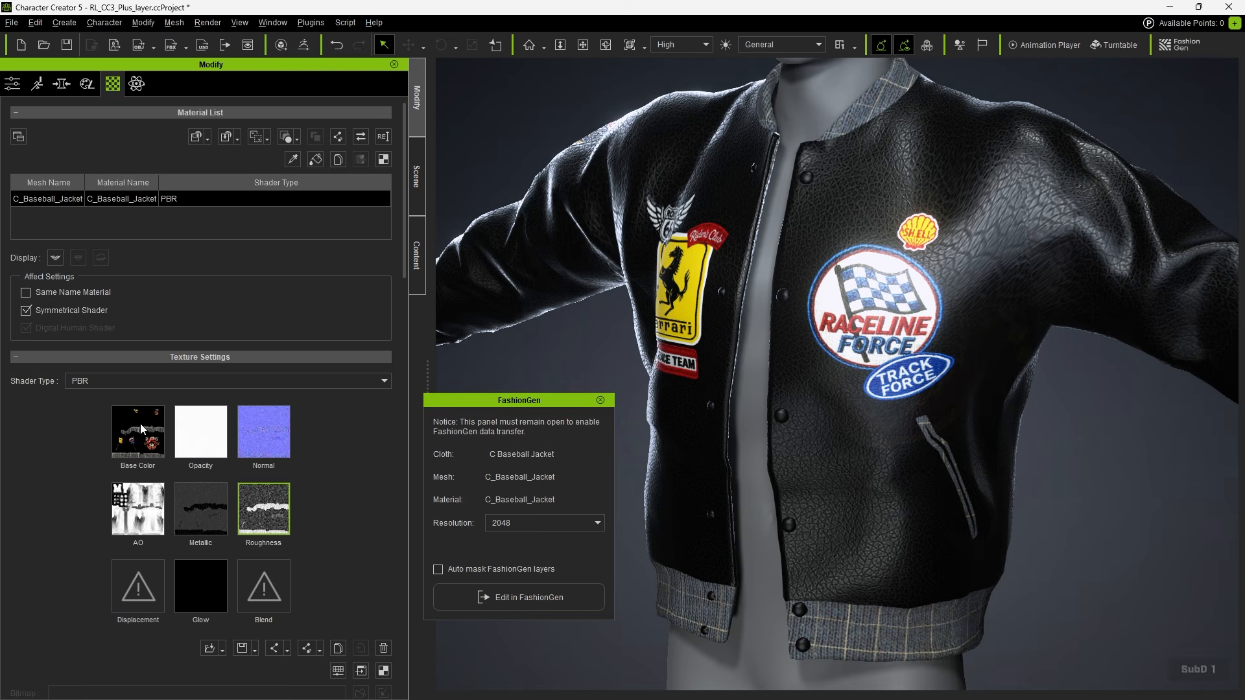
pyautogui.moveTo(141, 435)
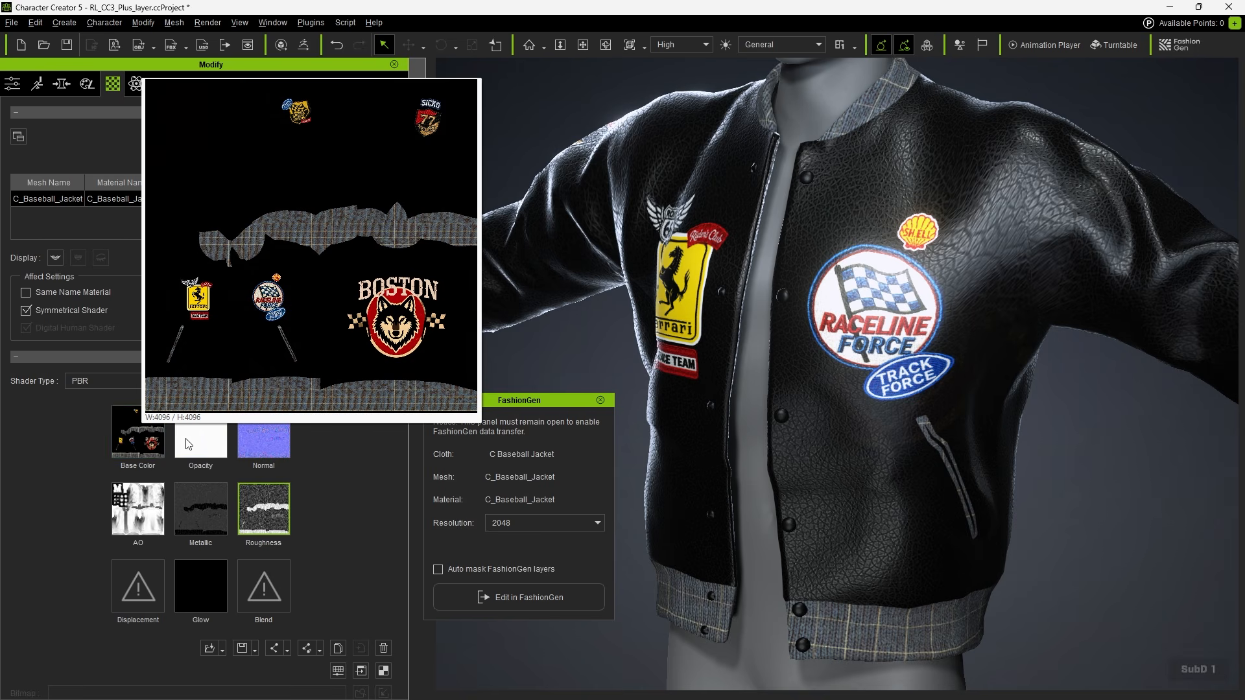
pyautogui.moveTo(260, 447)
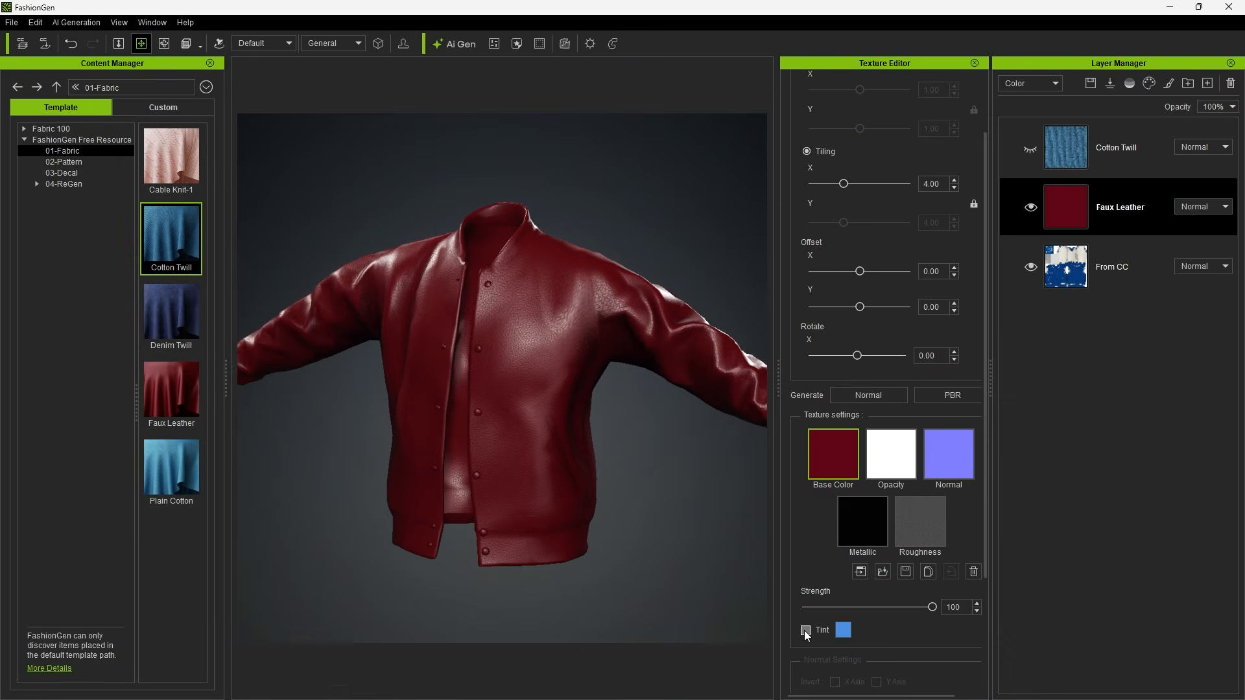
# Tint the Faux Leather layer's Base Color black (#000000) in FashionGen.
pyautogui.click(844, 630)
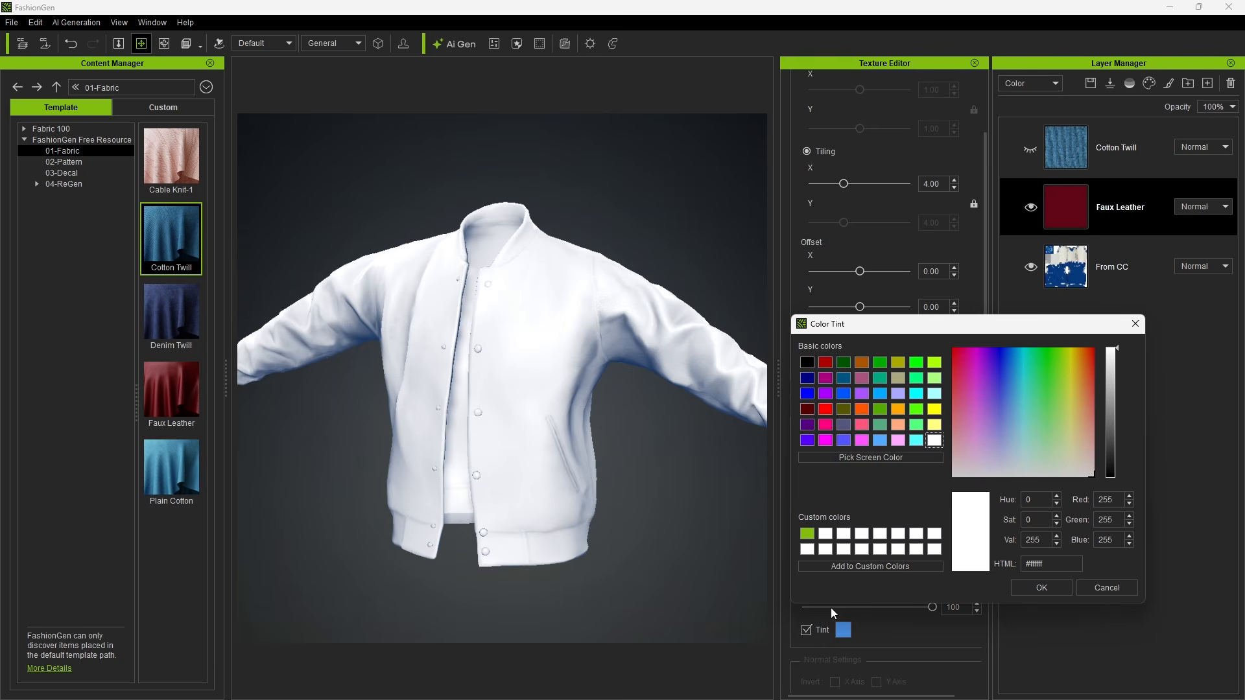
pyautogui.moveTo(1117, 355); pyautogui.dragTo(1104, 486)
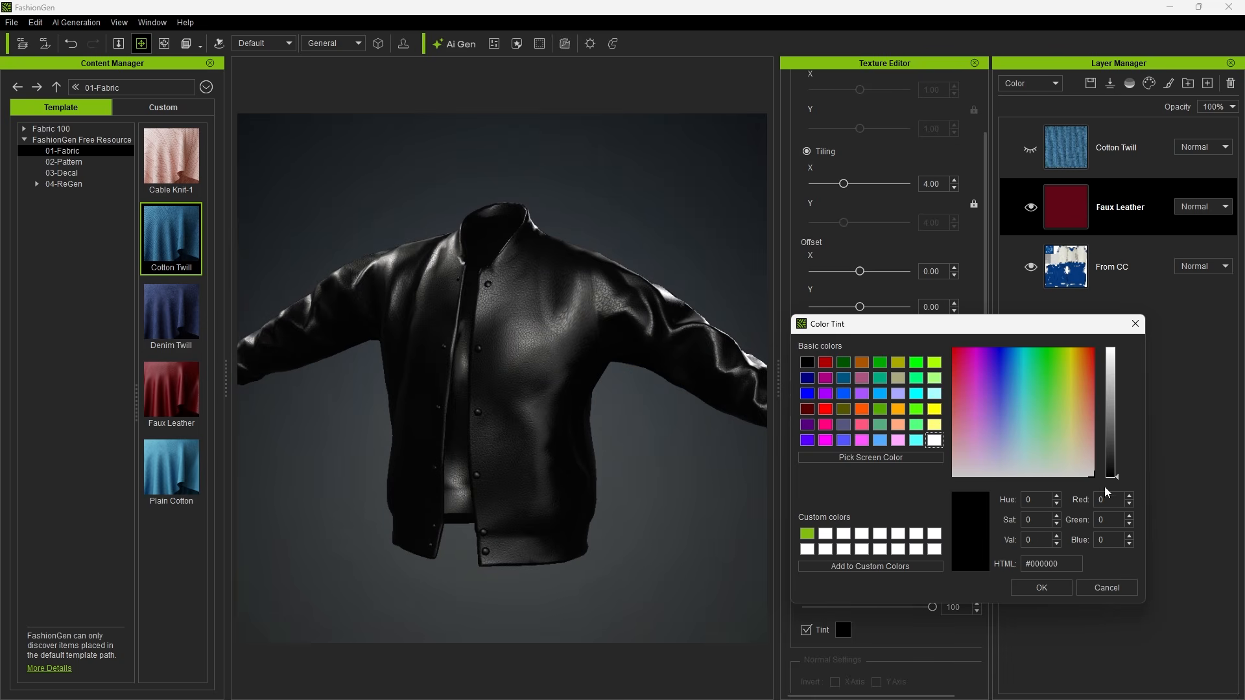
pyautogui.click(1049, 586)
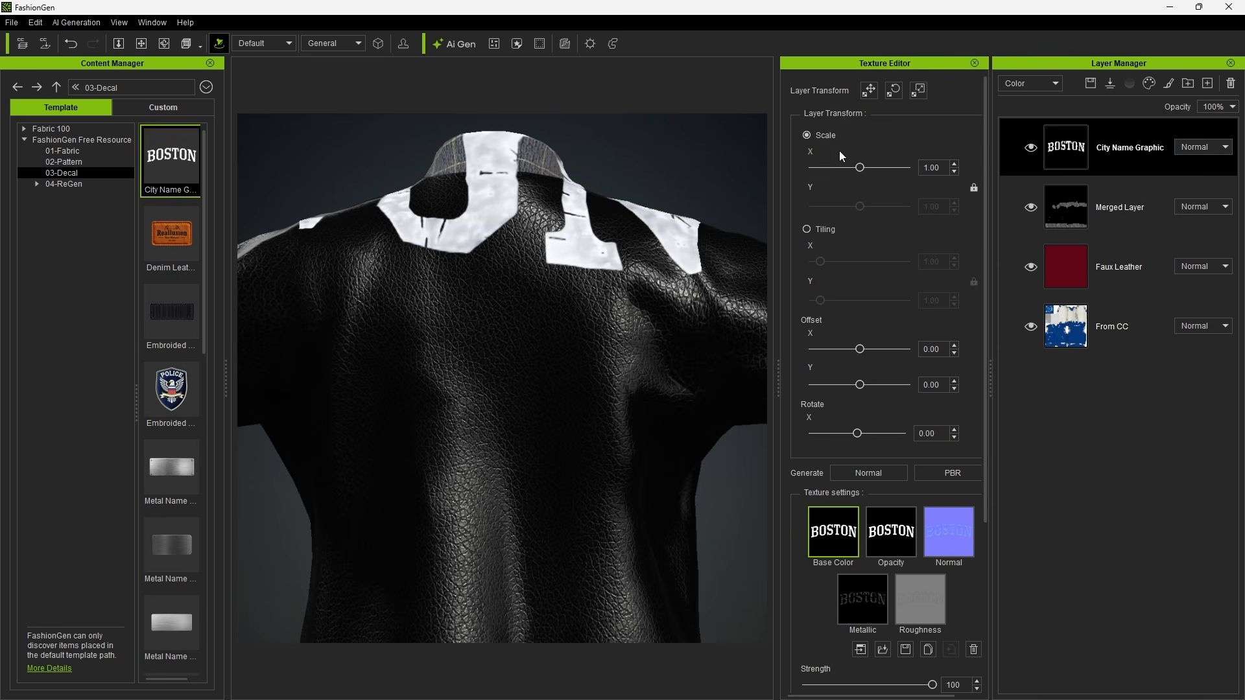
# Scale down the BOSTON decal and position it on the jacket's back with offset X 0.26 and Y -0.15.
pyautogui.moveTo(860, 168); pyautogui.dragTo(831, 168)
pyautogui.moveTo(862, 349); pyautogui.dragTo(855, 384)
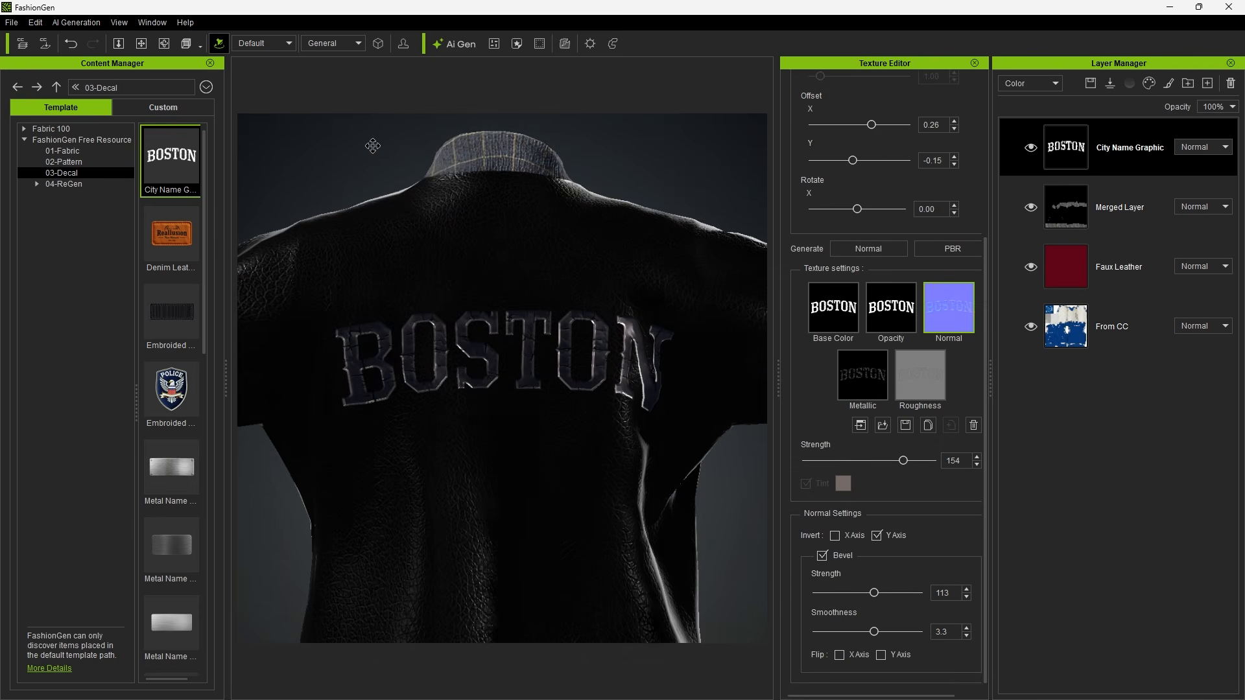
pyautogui.moveTo(373, 146); pyautogui.dragTo(570, 200)
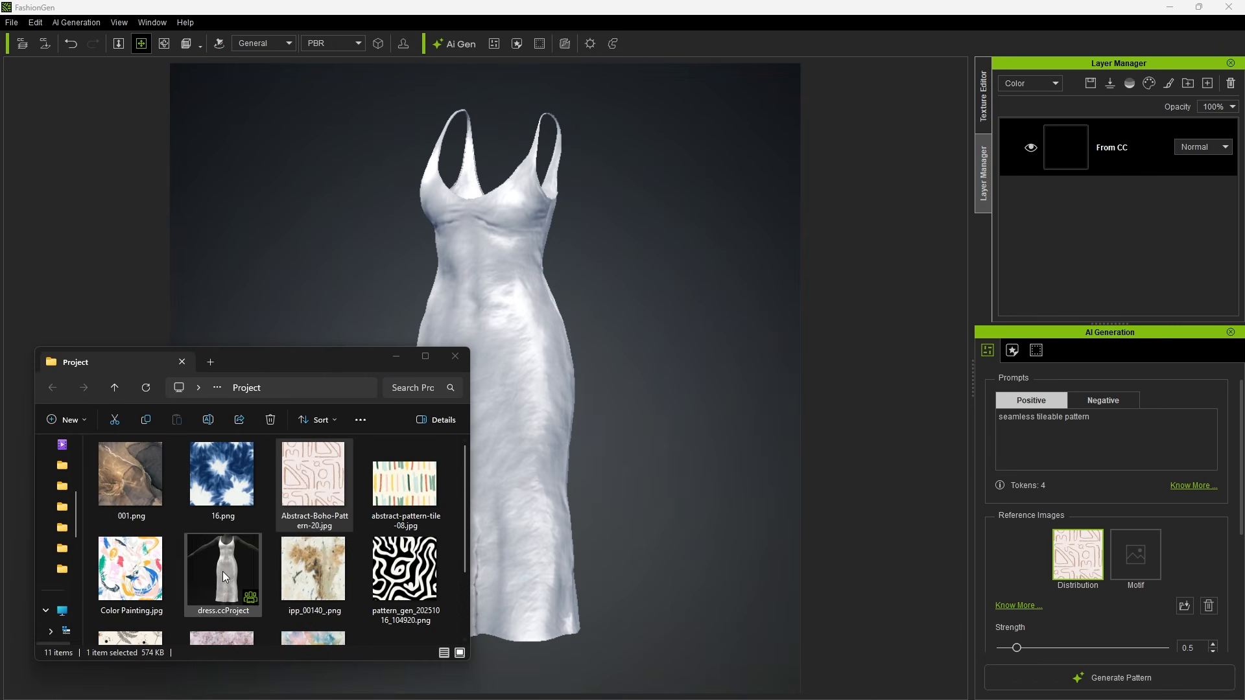
# Add Color Painting.jpg as the Motif reference image and generate a seamless tileable pattern for the dress.
pyautogui.moveTo(130, 568)
pyautogui.mouseDown()
pyautogui.moveTo(491, 576)
pyautogui.moveTo(1140, 558)
pyautogui.mouseUp()
pyautogui.click(1113, 679)
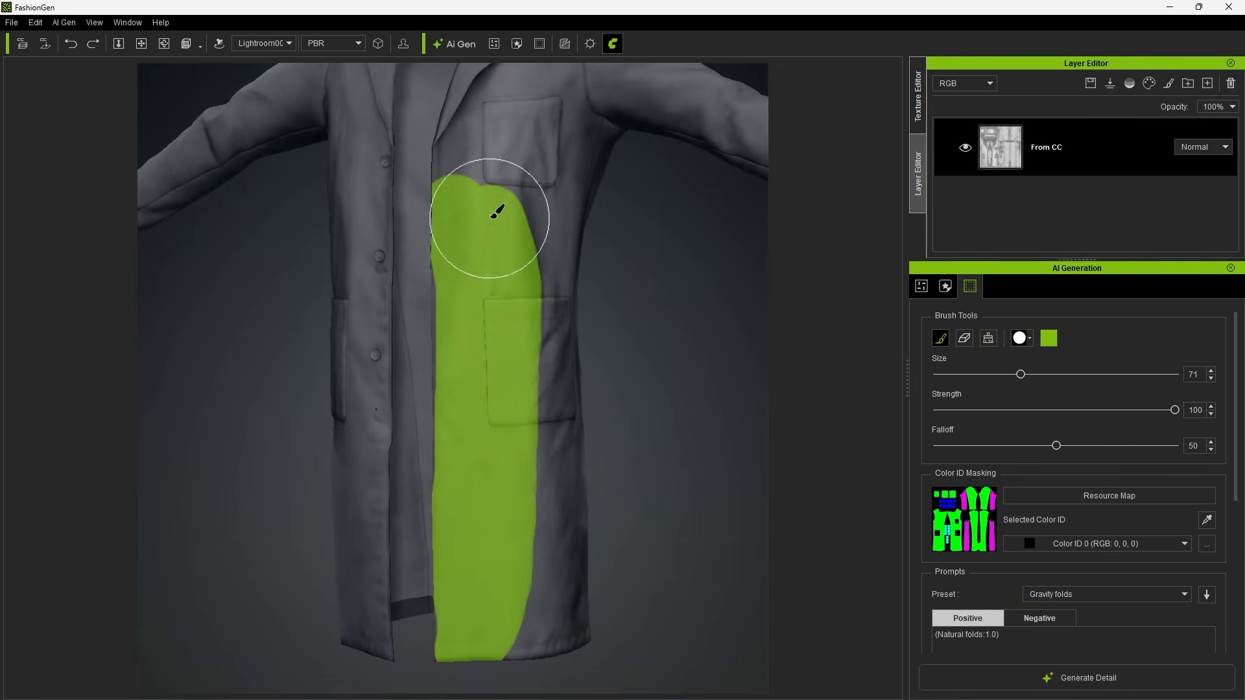
# Mask the lab coat's front panel and generate fold details with the prompt "Lab coat, (Natural folds:1.0)".
pyautogui.moveTo(500, 208); pyautogui.dragTo(509, 542)
pyautogui.moveTo(1237, 383); pyautogui.dragTo(1237, 525)
pyautogui.moveTo(1015, 384); pyautogui.dragTo(902, 370)
pyautogui.write('Lab coat, (Natural folds:1.0)')
pyautogui.click(1089, 675)
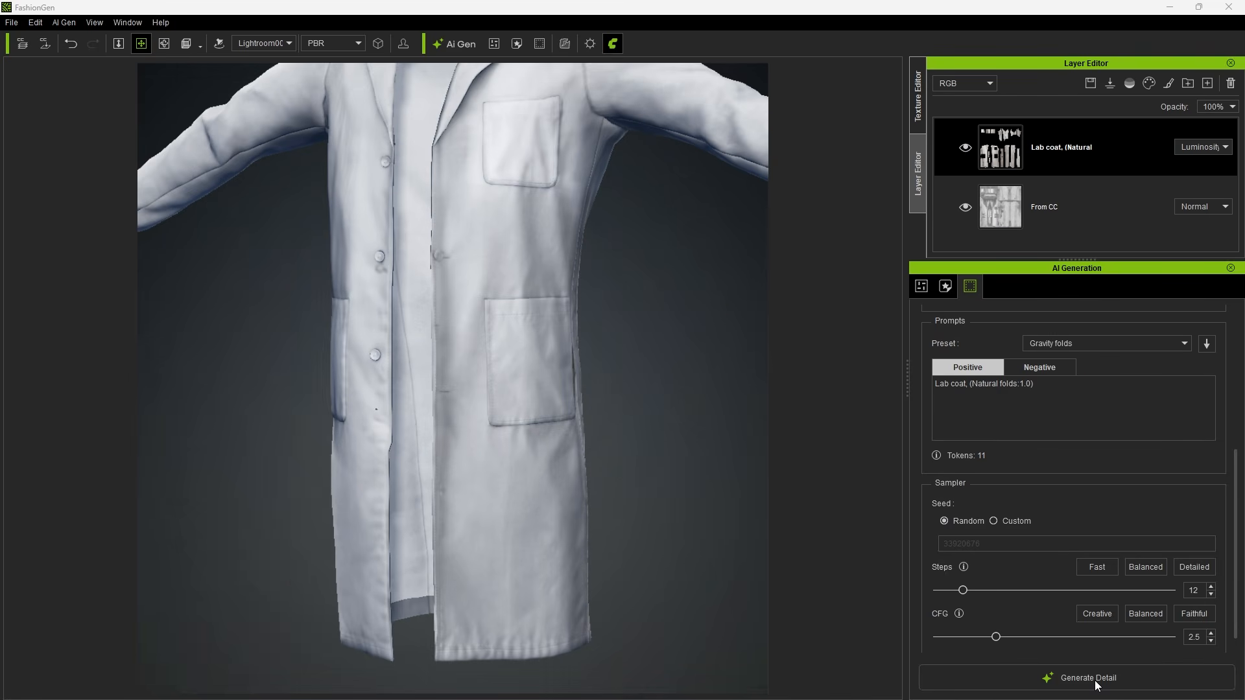
# Generate a zipper detail on the jacket with the prompt "metal zipper on black leather jacket" at 30 steps.
pyautogui.click(1091, 675)
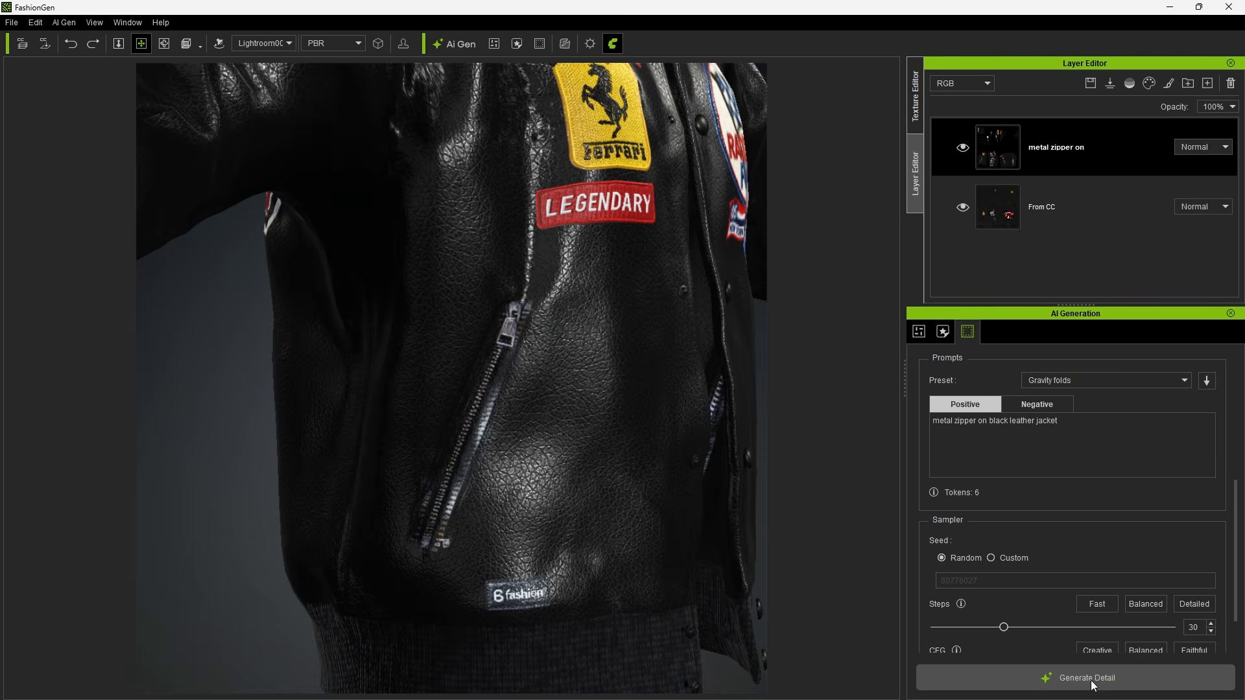